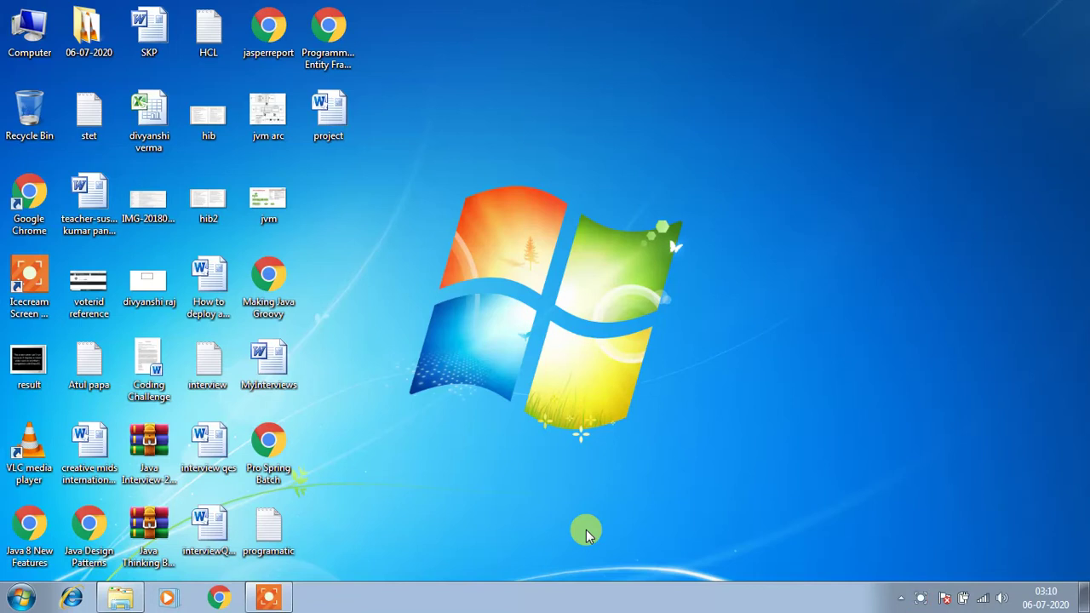
# - Open a new Notepad document and maximize its window
pyautogui.click(28, 599)
pyautogui.click(108, 223)
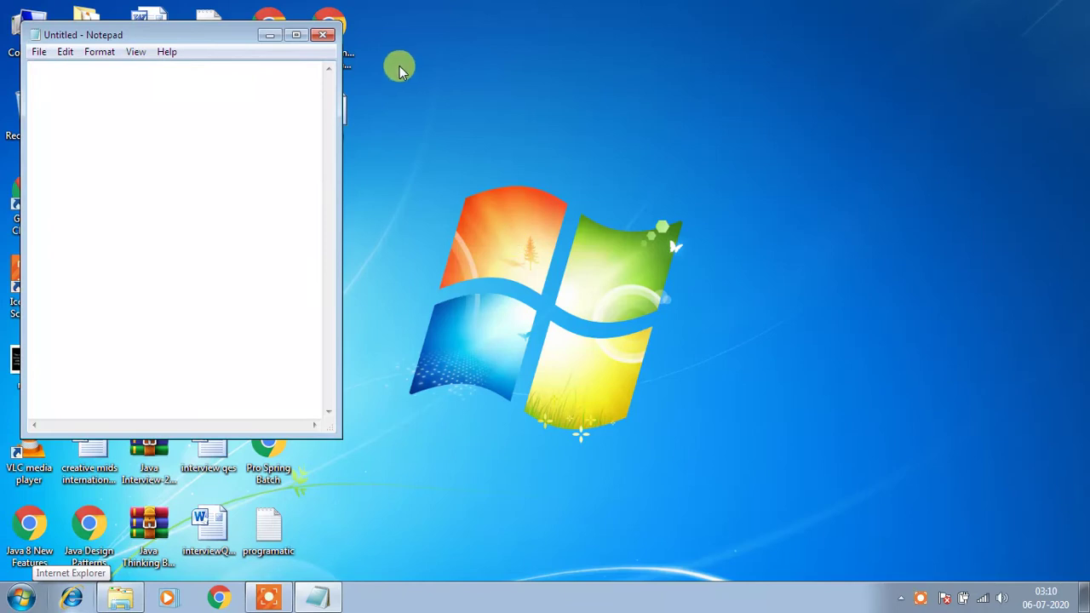
pyautogui.click(296, 35)
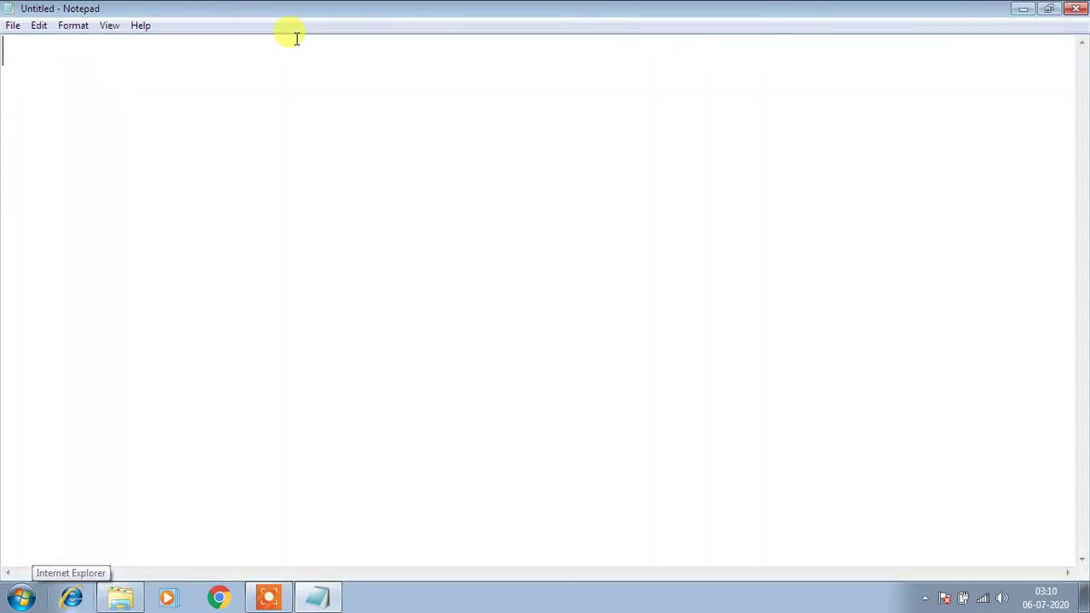
# - Enter the topics Desktop, Icons, Taskbar and start button on separate lines, followed by a separator line of equals signs
pyautogui.write('Desktop')
pyautogui.press('Return')
pyautogui.write('Icons')
pyautogui.press('Return')
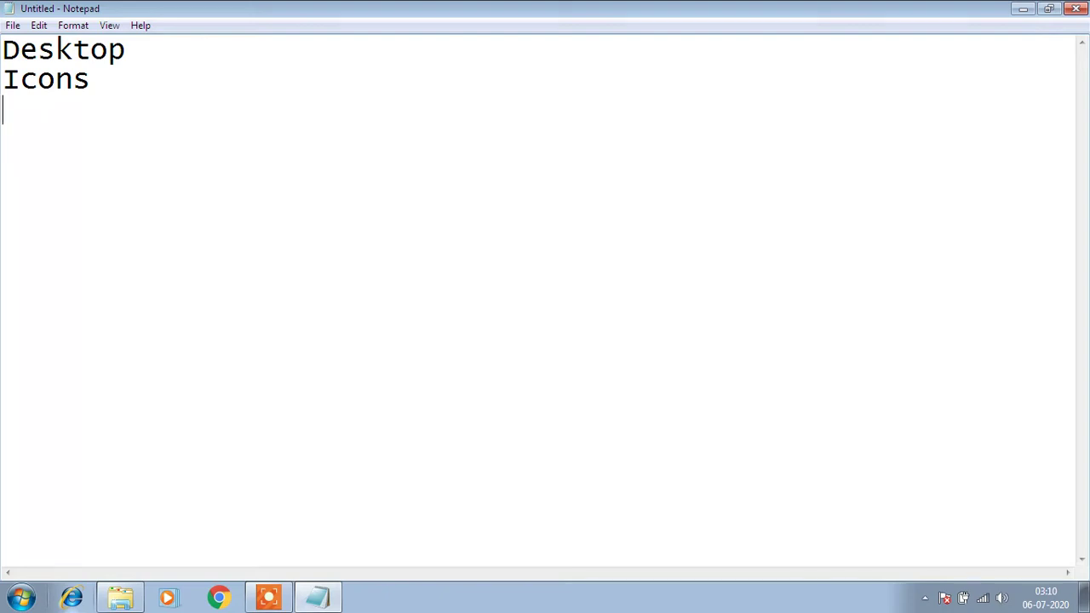
pyautogui.write('t')
pyautogui.press('BackSpace')
pyautogui.write('Taskbar')
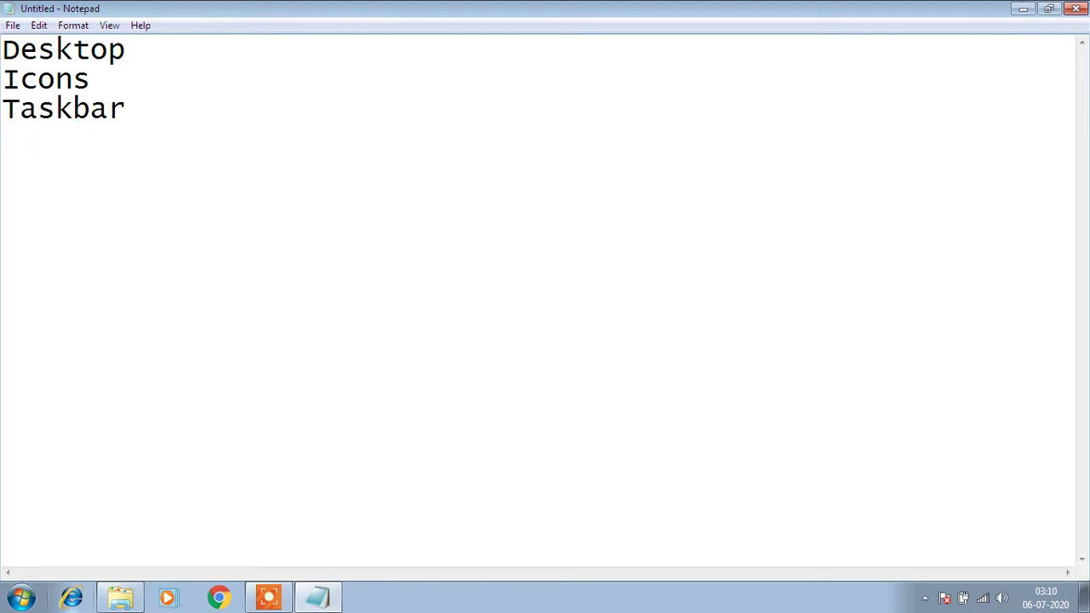
pyautogui.press('Return')
pyautogui.write('start butto')
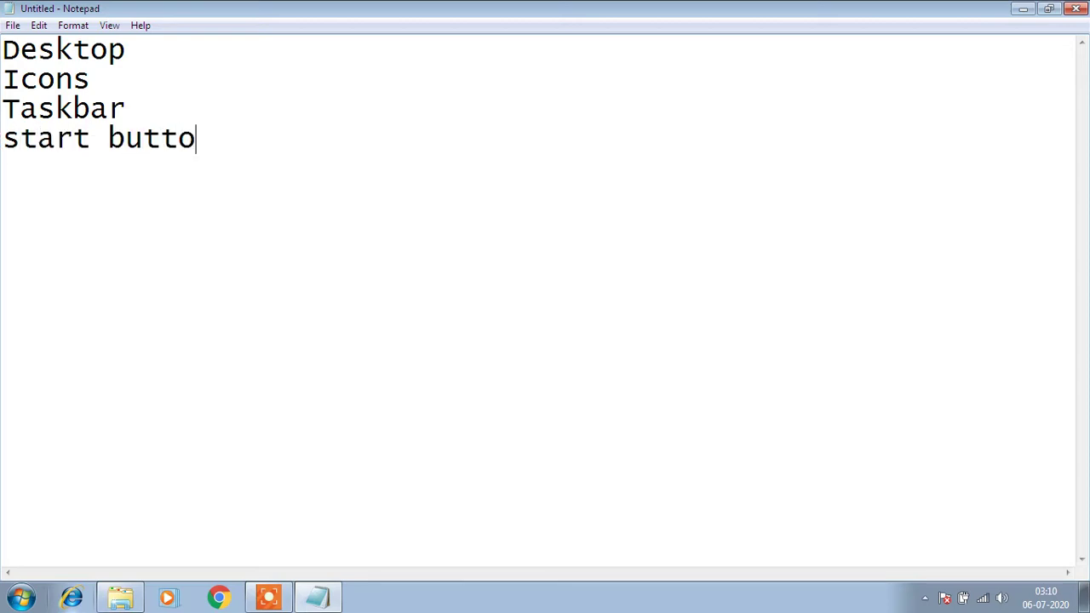
pyautogui.write('n')
pyautogui.press('Return')
pyautogui.write('=========================================')
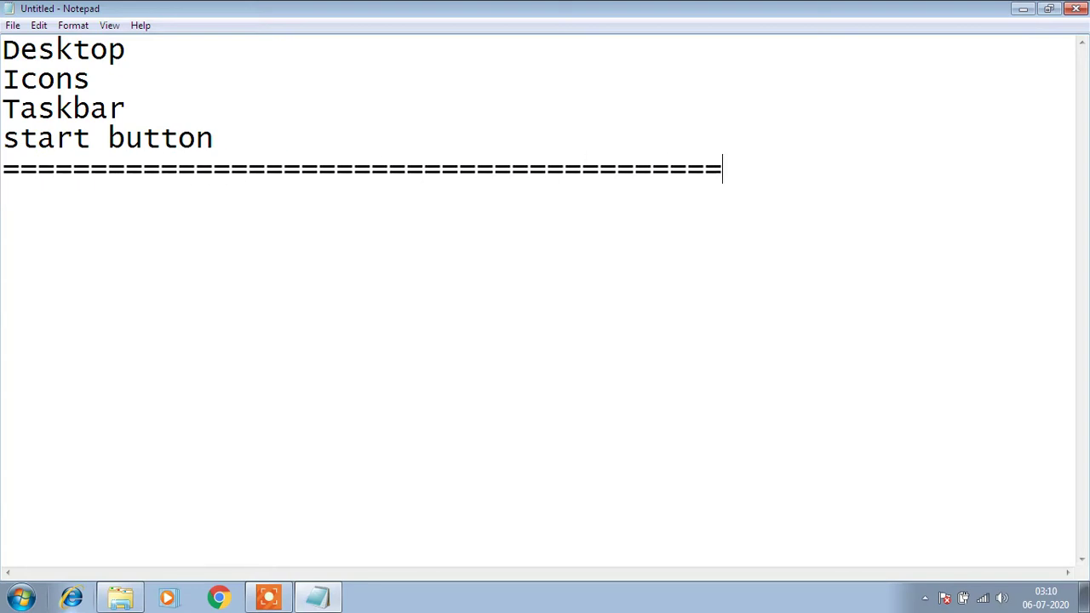
# - Add the heading "selecting and deselecting the icons" with a dashed line below it, and minimize the notes
pyautogui.press('Return')
pyautogui.write('selecting ')
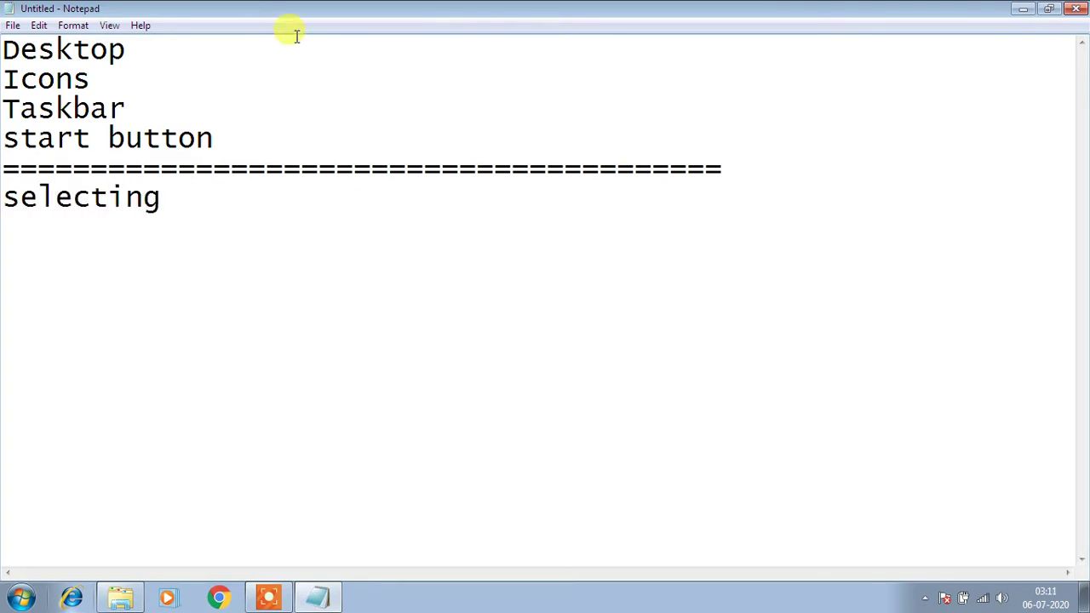
pyautogui.write('and desec')
pyautogui.press('BackSpace')
pyautogui.write('lecting the c')
pyautogui.press('BackSpace')
pyautogui.write('icons')
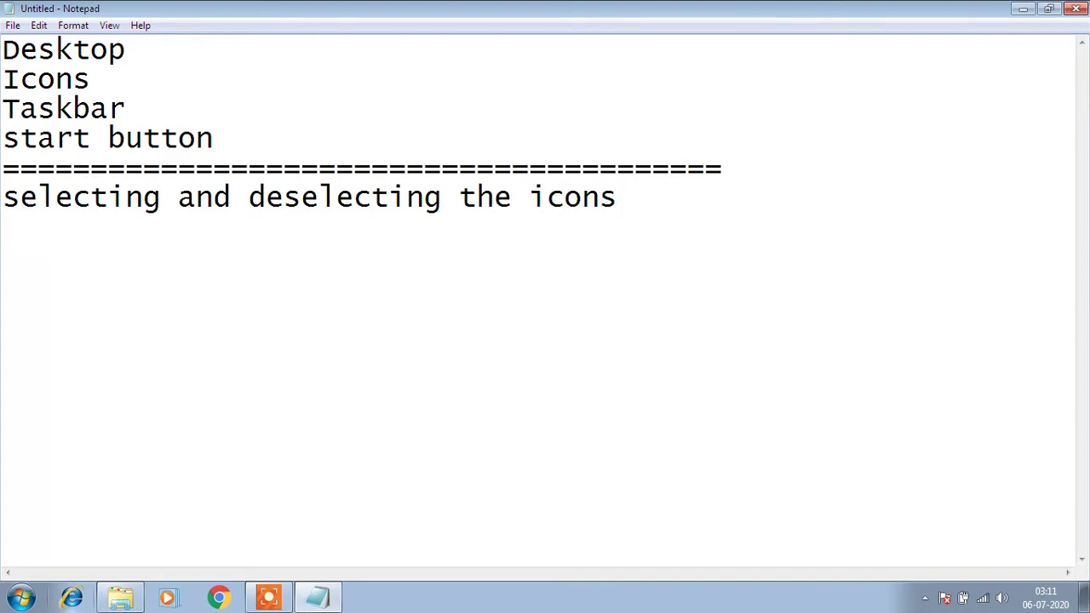
pyautogui.press('Return')
pyautogui.write('-----------------------------------')
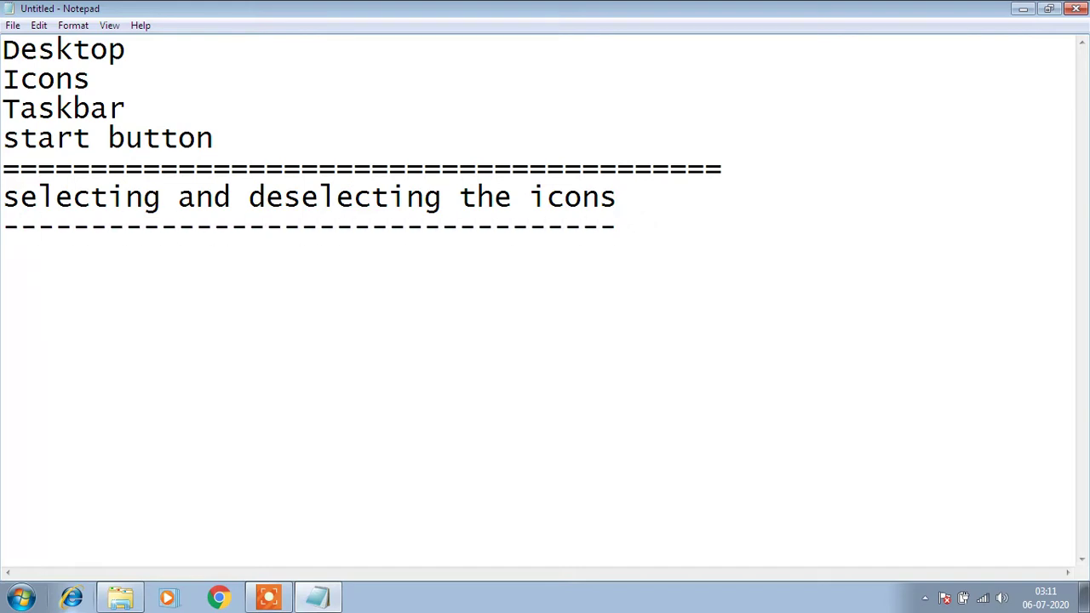
pyautogui.click(1028, 8)
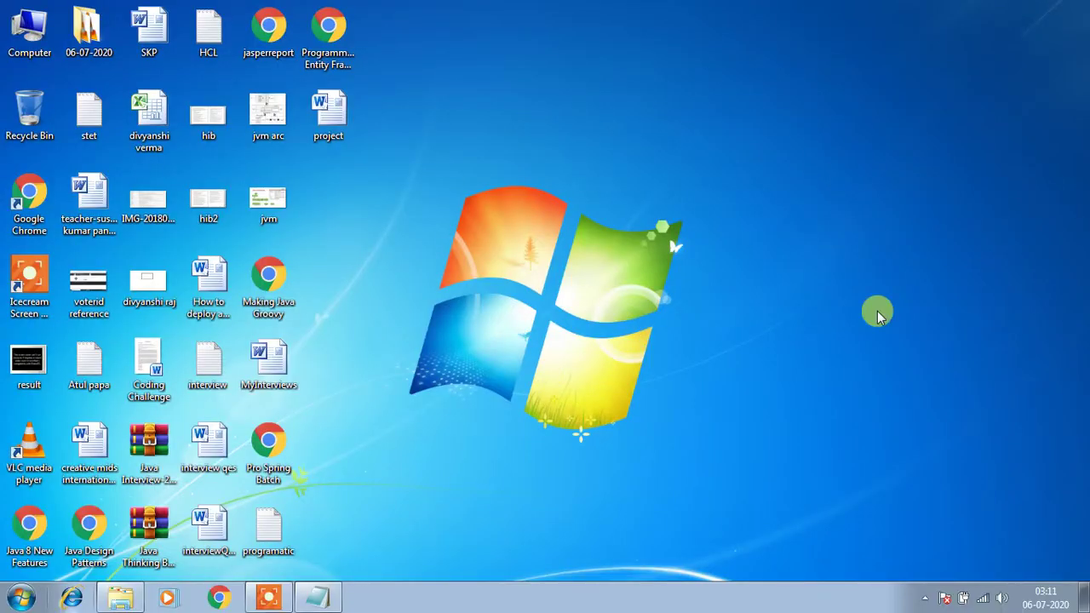
# - Capture the desktop area above the taskbar with Snipping Tool and discard the snip
pyautogui.click(21, 598)
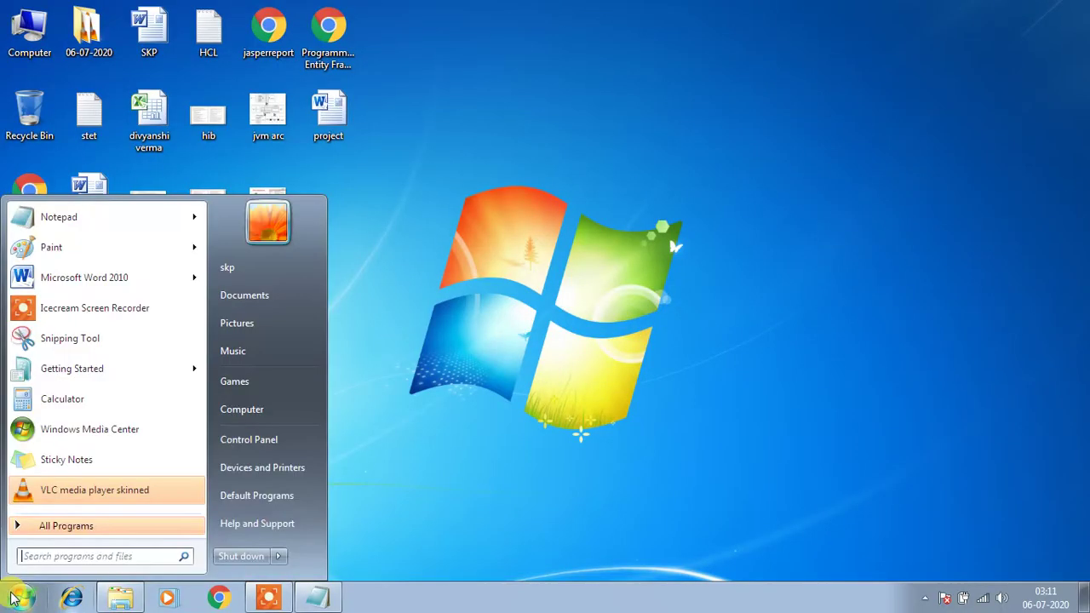
pyautogui.click(29, 308)
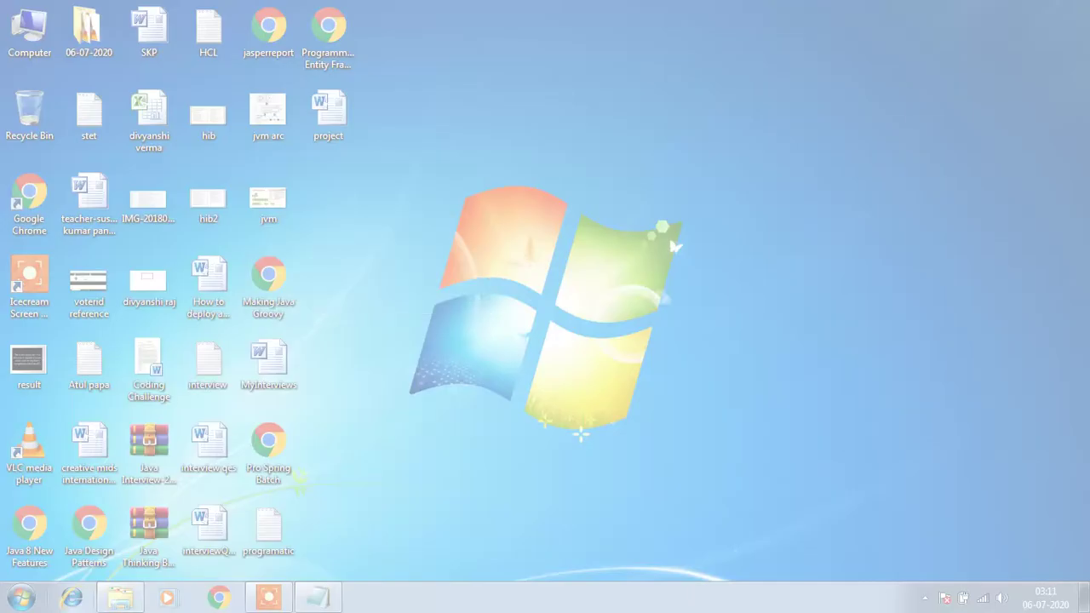
pyautogui.moveTo(1, 1); pyautogui.dragTo(1088, 584)
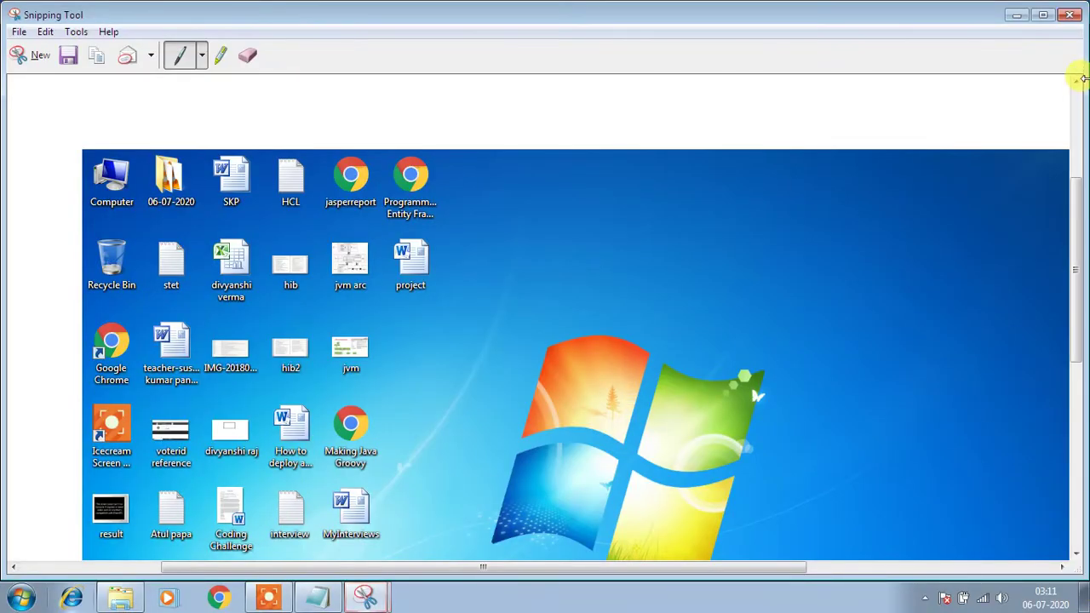
pyautogui.click(1069, 15)
pyautogui.click(628, 305)
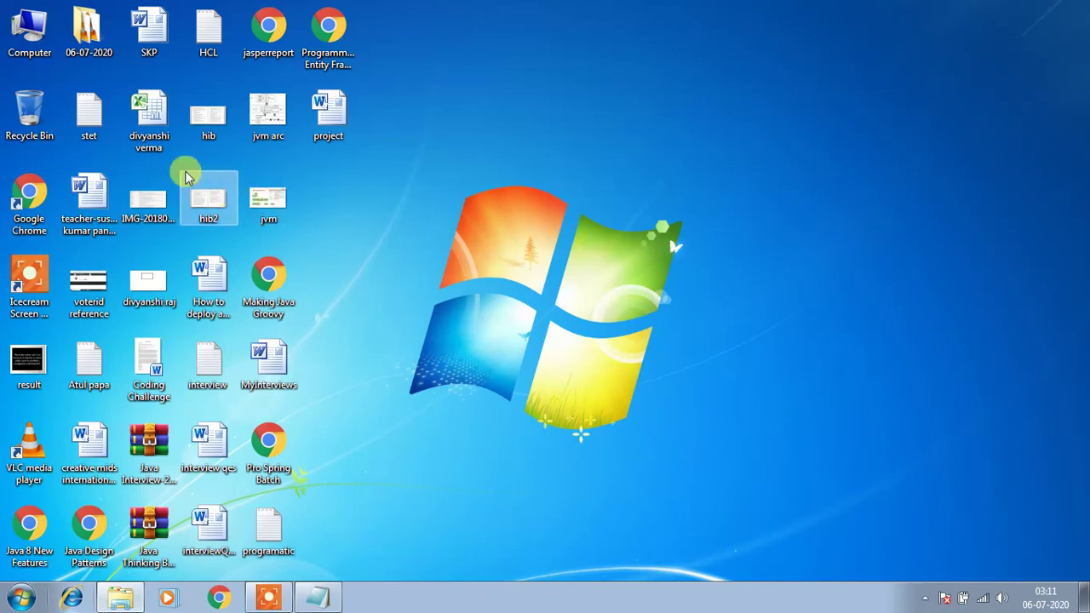
# - Demonstrate single selection on the desktop with the Computer, HCL, project and MyInterviews icons, bringing up the notes briefly in between
pyautogui.click(25, 46)
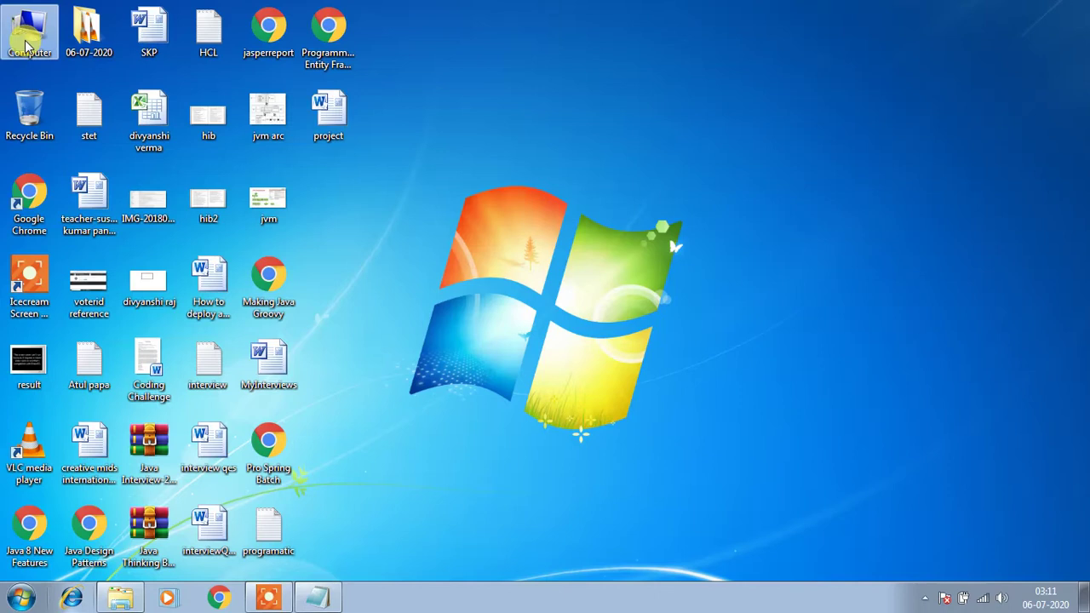
pyautogui.click(218, 43)
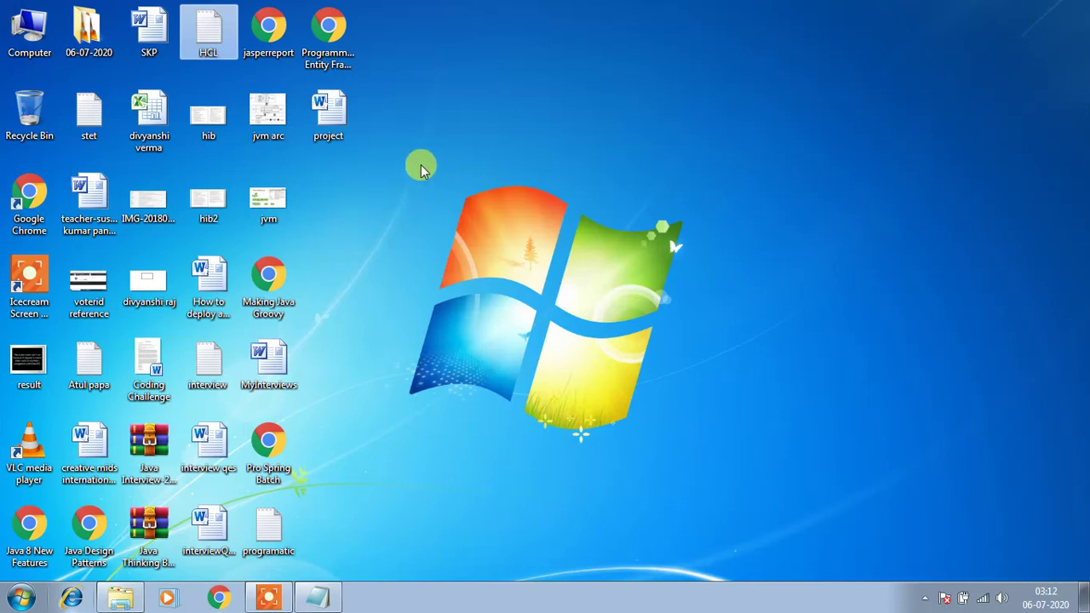
pyautogui.click(339, 128)
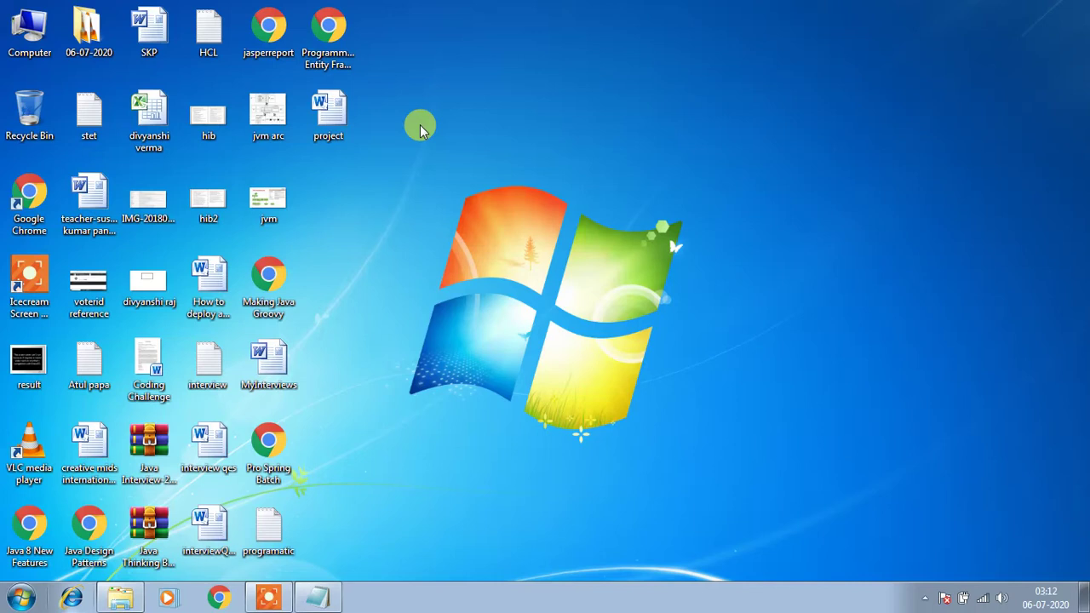
pyautogui.click(316, 597)
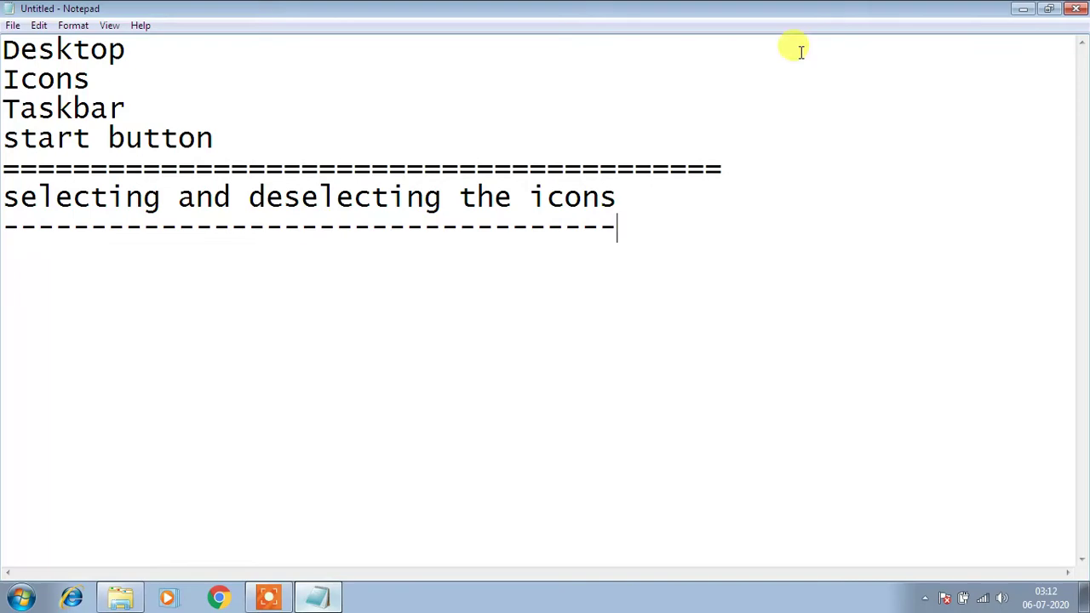
pyautogui.click(1022, 9)
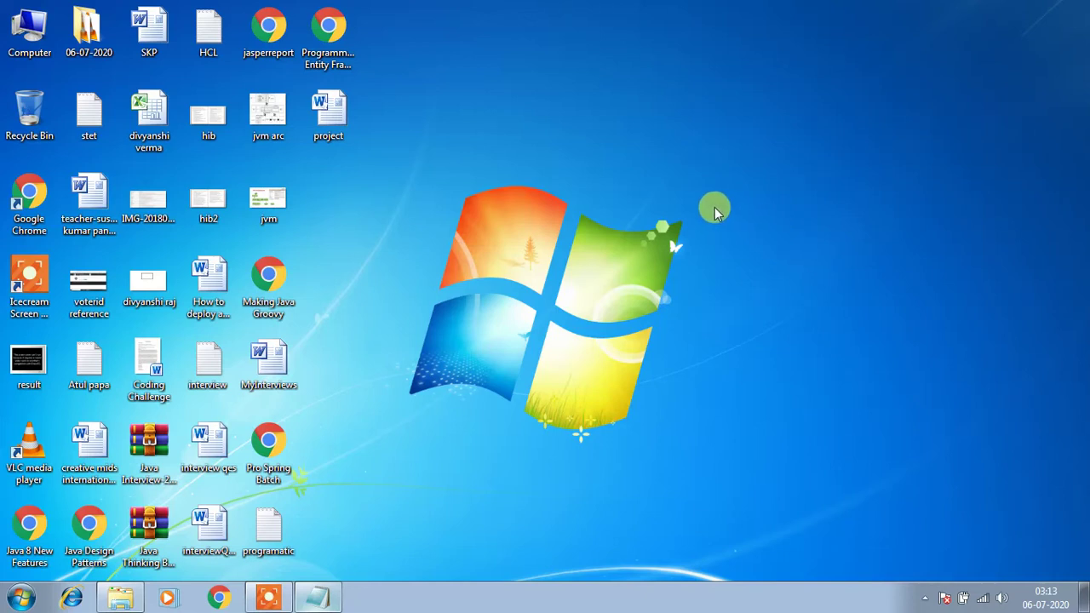
pyautogui.click(354, 119)
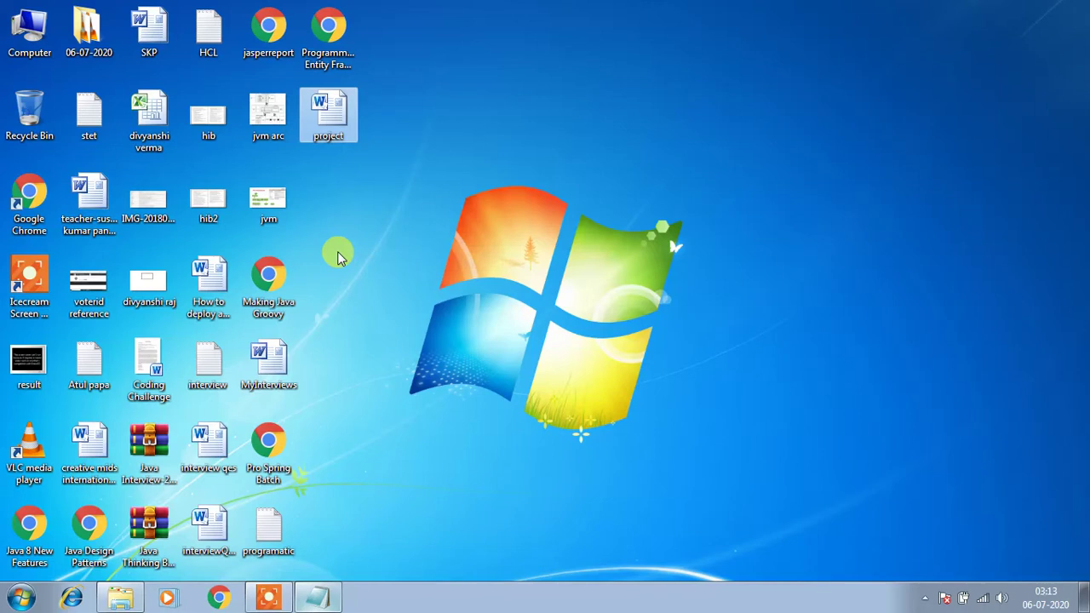
pyautogui.click(278, 359)
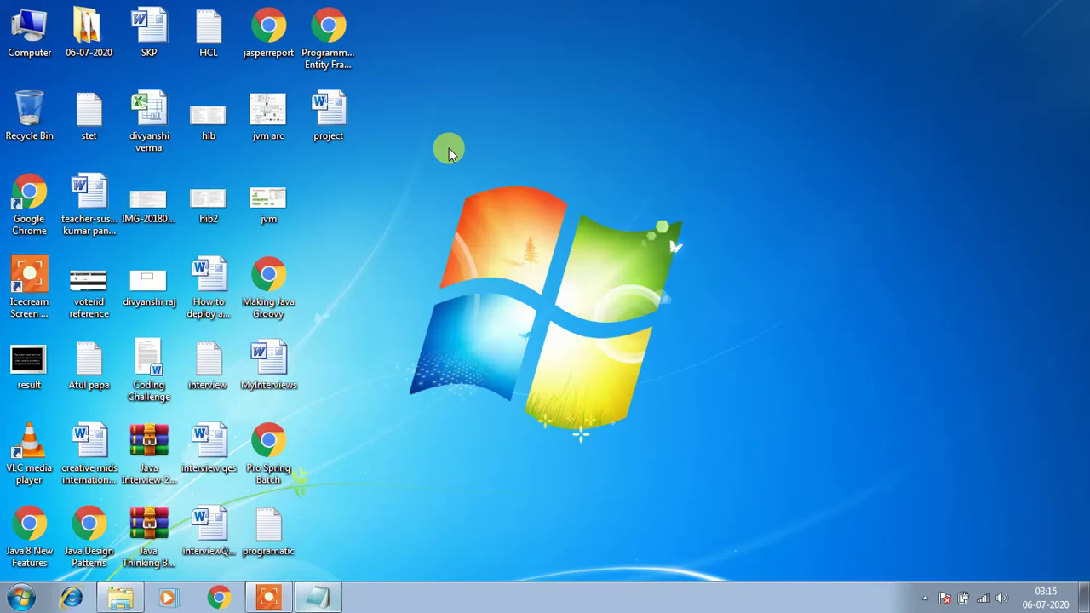
# - Return to the Notepad notes and number the "selecting and deselecting the icons" line with "1."
pyautogui.click(328, 594)
pyautogui.press('Return')
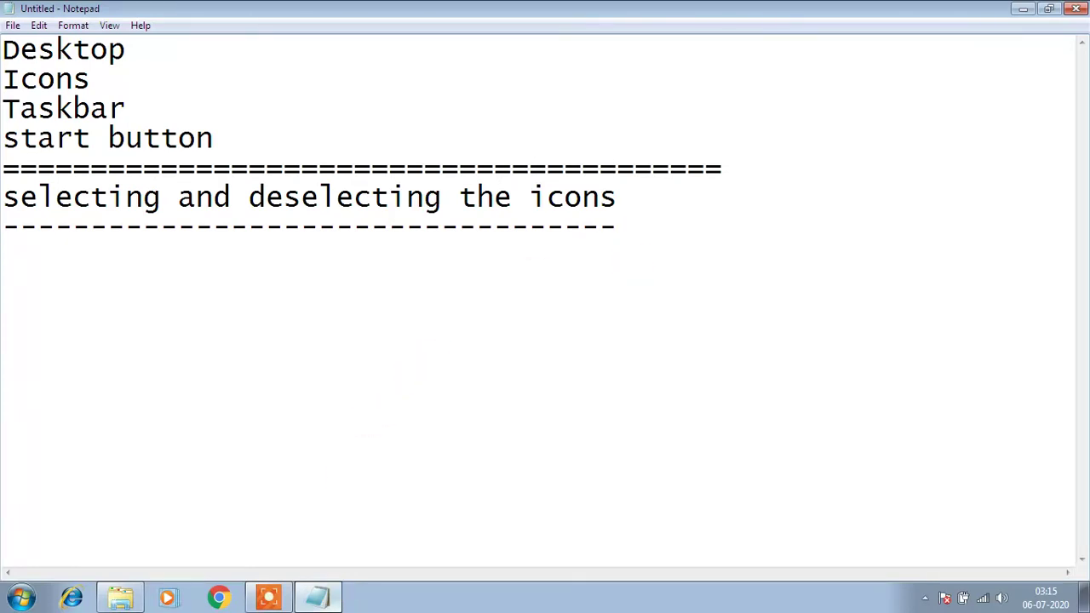
pyautogui.press('Up')
pyautogui.press('Up')
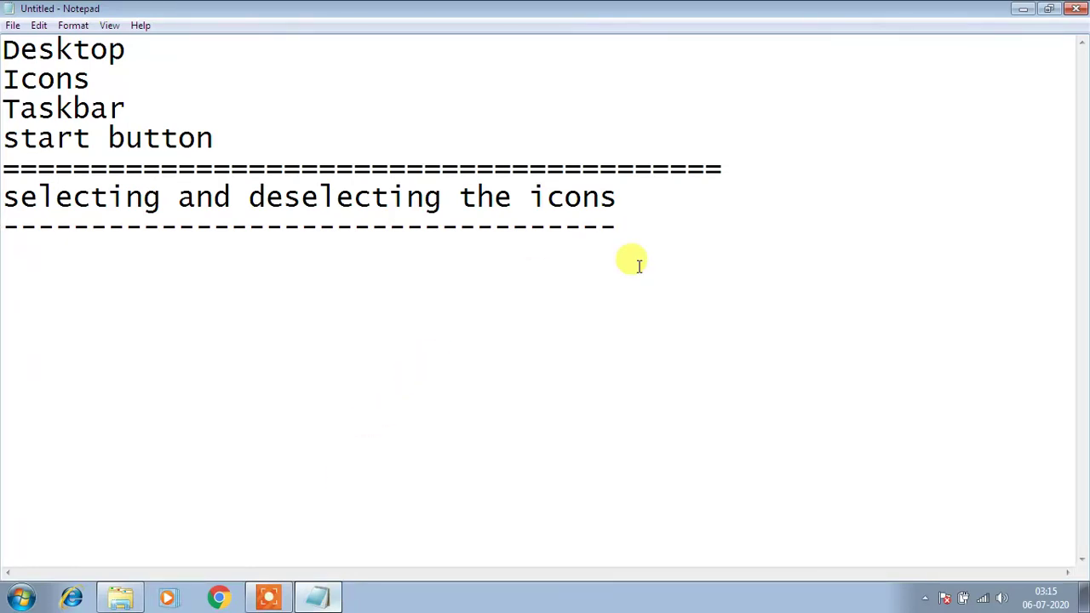
pyautogui.write('1.')
# - Insert the line "2.selecting adjacenet items" above the dashed line, and minimize the notes
pyautogui.press('Right')
pyautogui.press('Right')
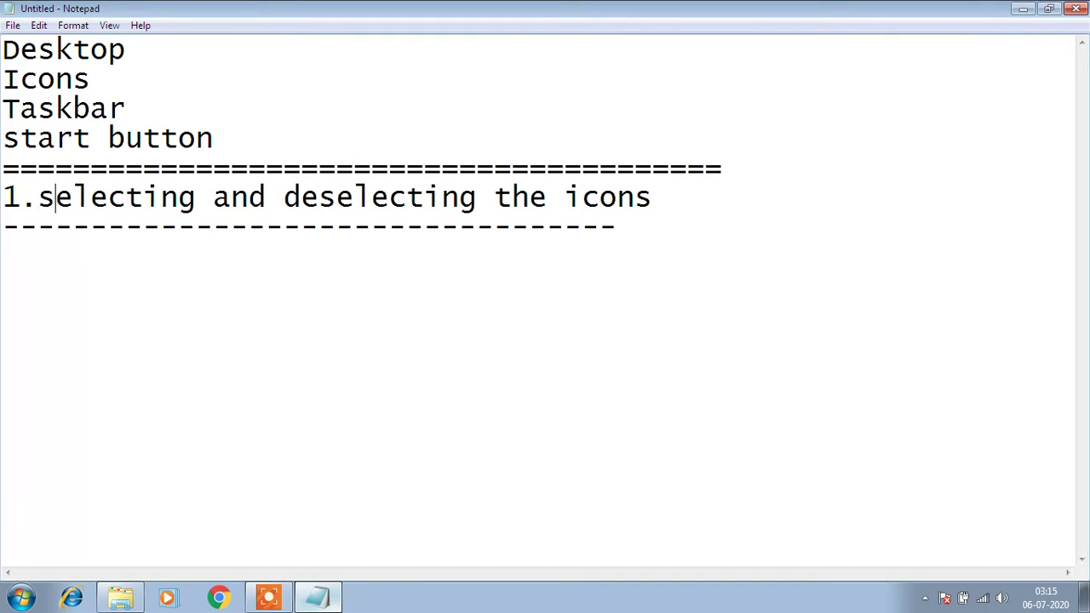
pyautogui.press('Right')
pyautogui.press('Right')
pyautogui.press('Right')
pyautogui.press('Right')
pyautogui.press('Right')
pyautogui.press('Right')
pyautogui.press('Right')
pyautogui.press('Right')
pyautogui.press('Right')
pyautogui.press('Right')
pyautogui.press('Right')
pyautogui.press('Right')
pyautogui.press('Right')
pyautogui.press('Right')
pyautogui.press('Right')
pyautogui.press('Right')
pyautogui.press('Right')
pyautogui.press('Right')
pyautogui.press('Right')
pyautogui.press('Right')
pyautogui.press('Right')
pyautogui.press('Right')
pyautogui.press('Return')
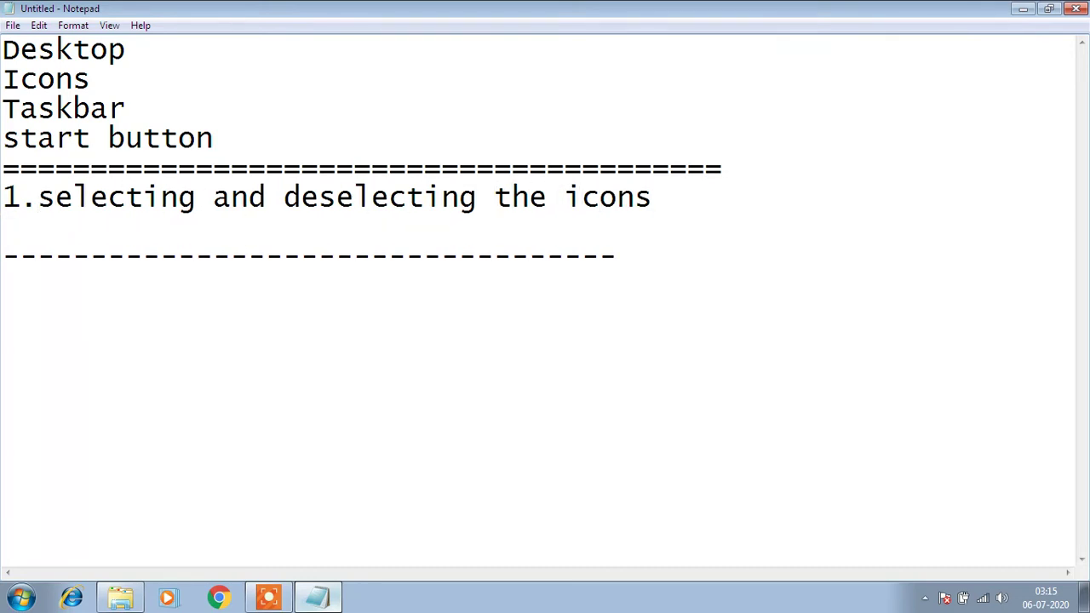
pyautogui.write('2.')
pyautogui.press('BackSpace')
pyautogui.write('se')
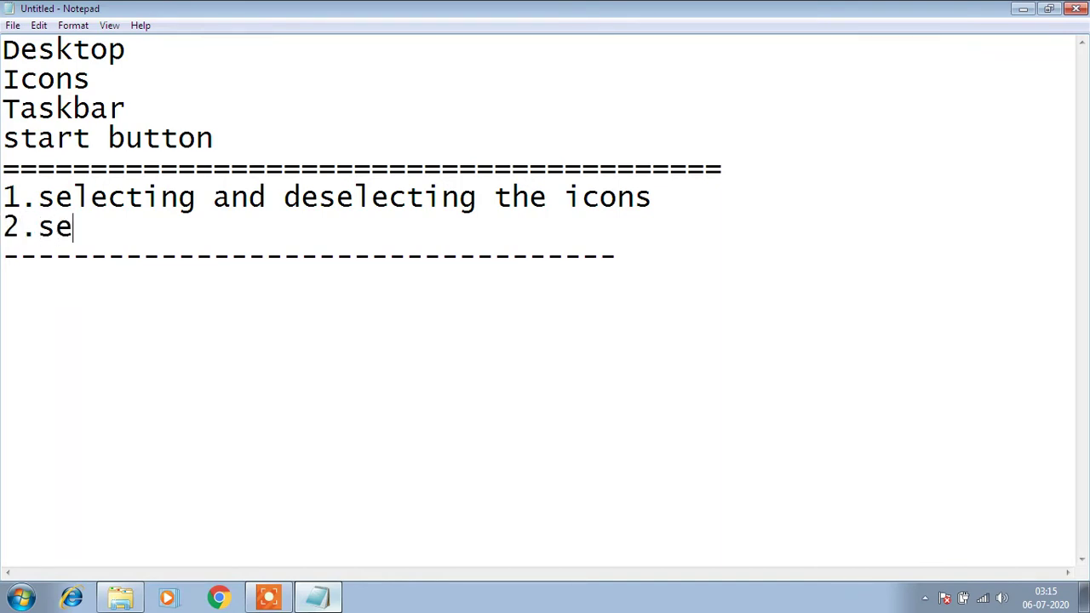
pyautogui.write('lecting ad')
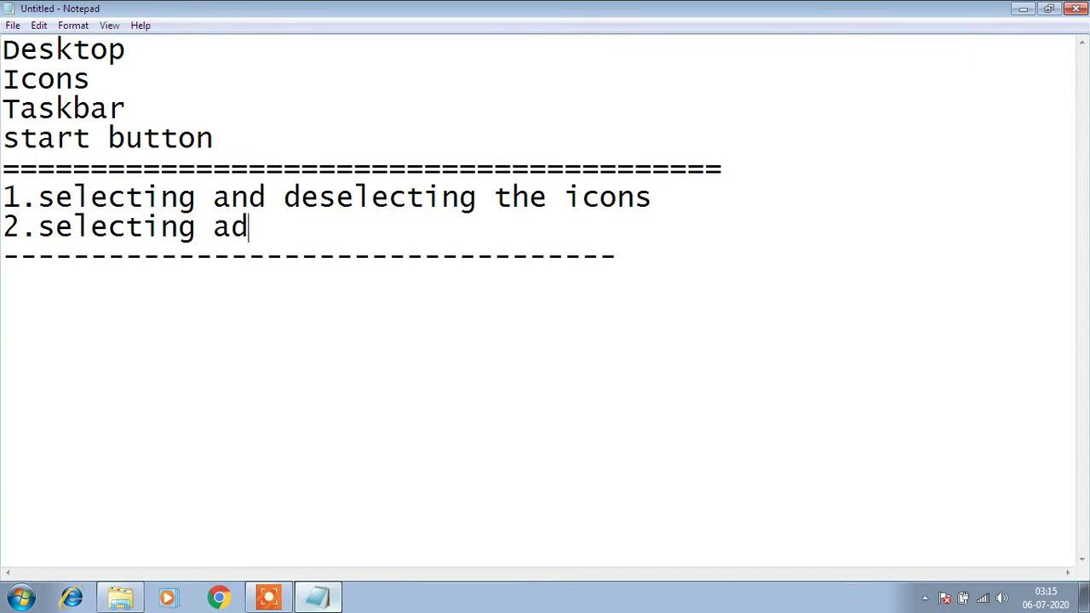
pyautogui.write('jacenet items')
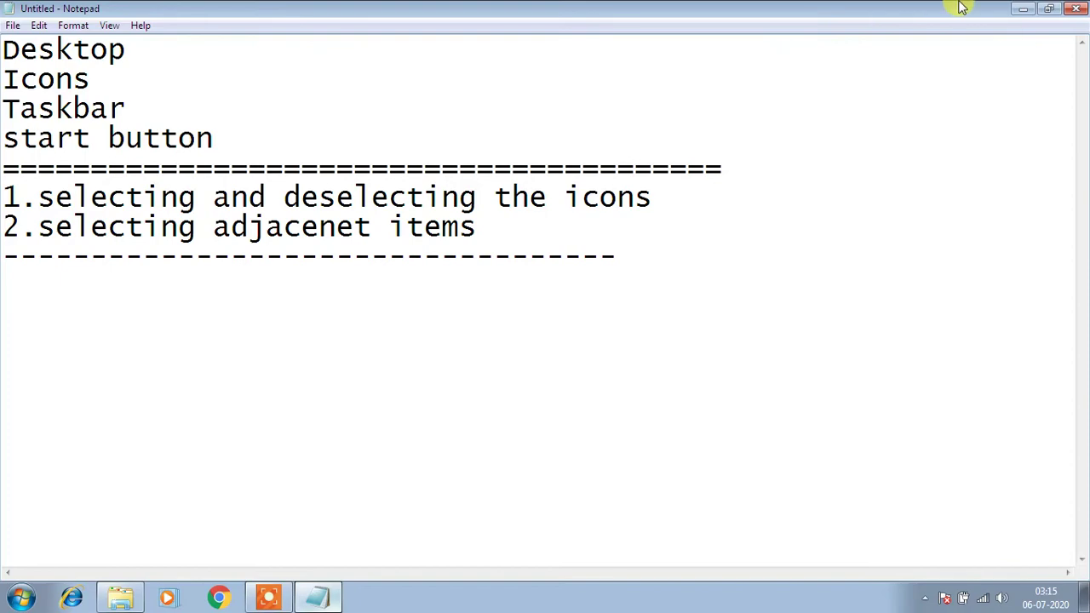
pyautogui.click(1019, 7)
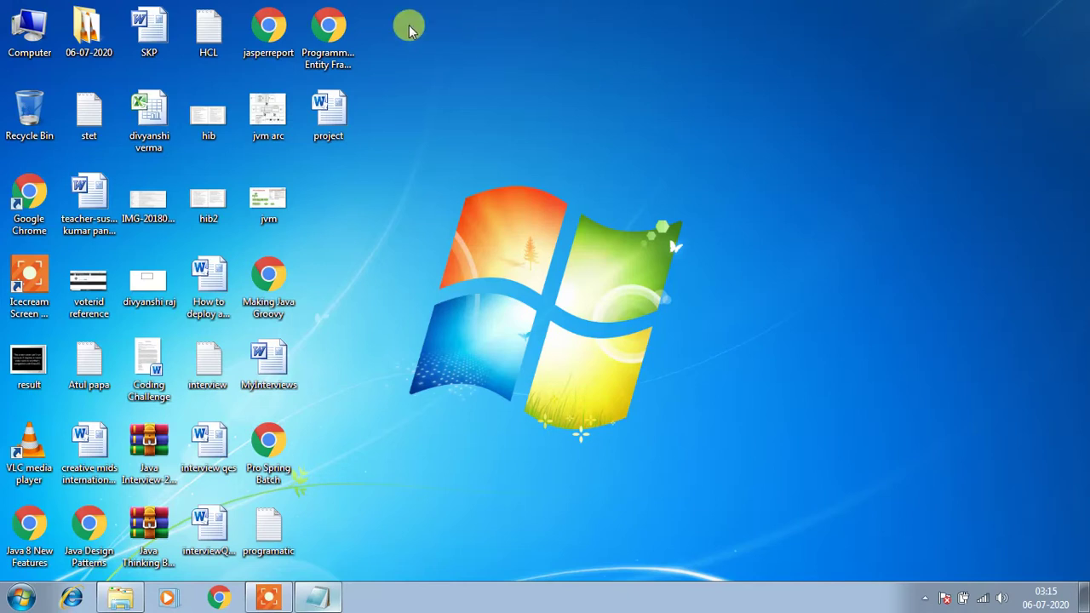
# - Select icons in the desktop's first row one at a time, starting with SKP and HCL
pyautogui.click(164, 13)
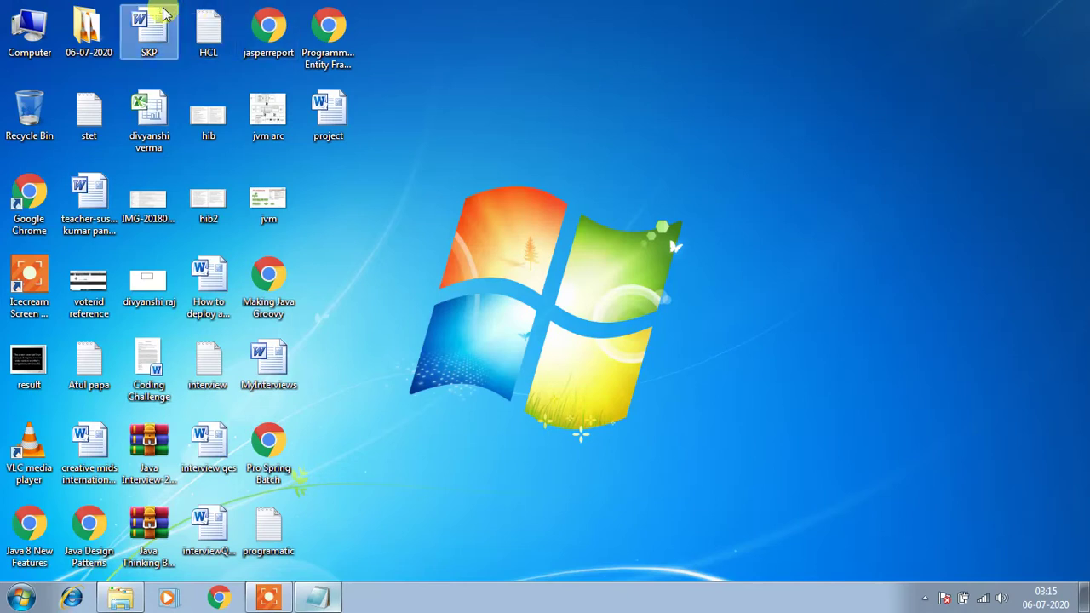
pyautogui.click(209, 25)
pyautogui.click(295, 38)
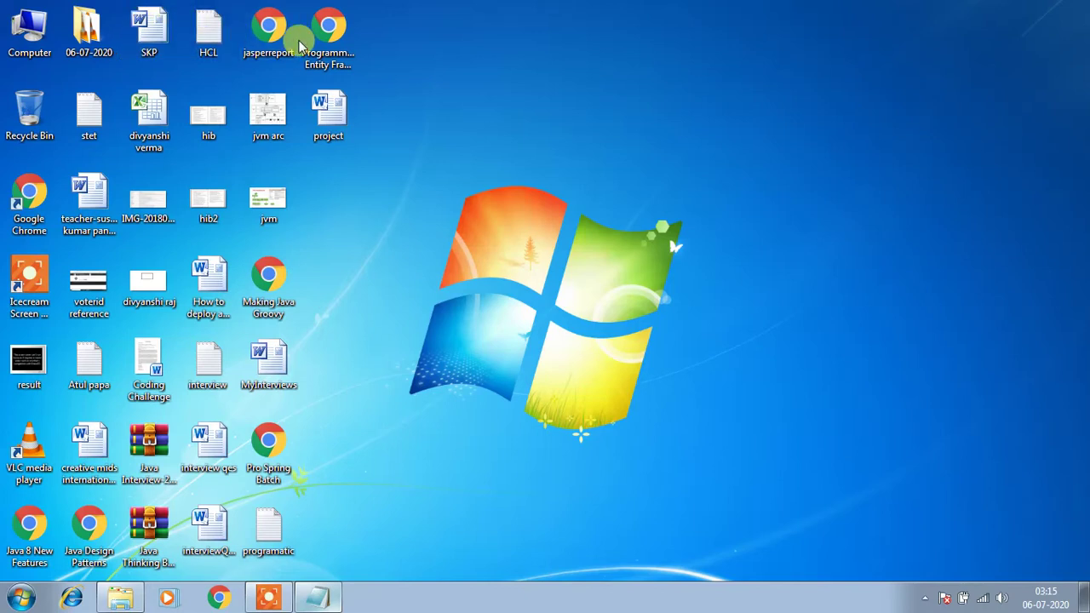
pyautogui.click(339, 29)
# - Select the adjacent range of desktop icons from SKP to hib, and clear the selection
pyautogui.click(163, 22)
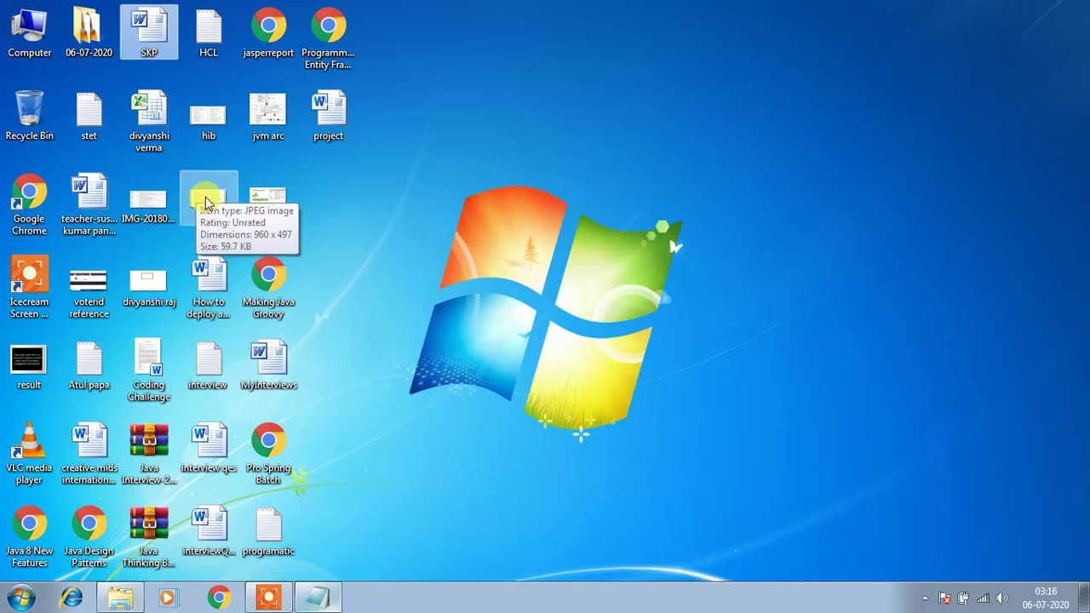
pyautogui.click(168, 66)
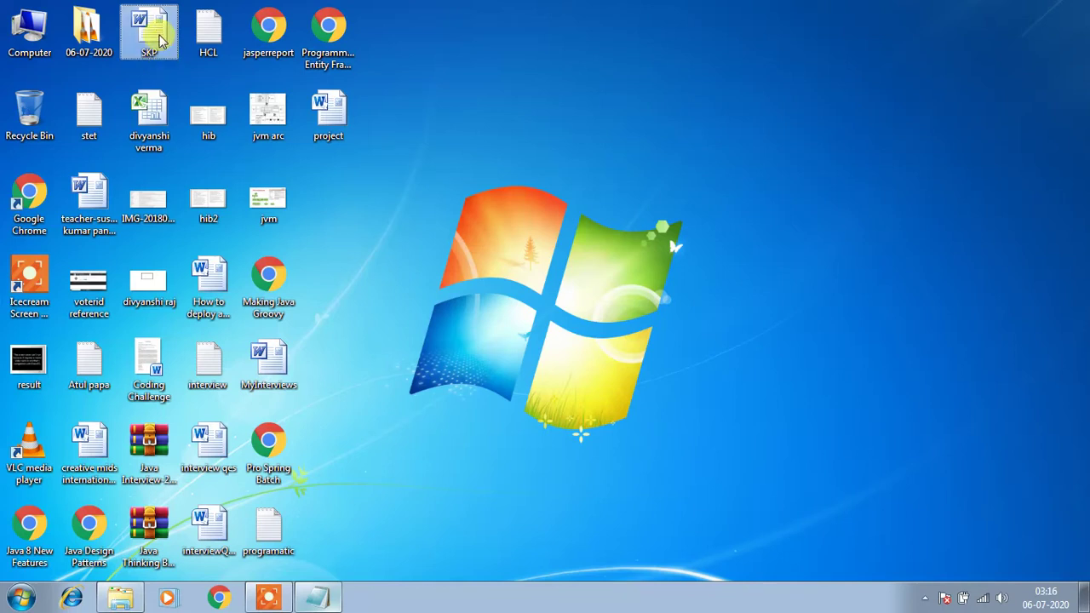
pyautogui.keyDown('shift'); pyautogui.click(207, 118); pyautogui.keyUp('shift')
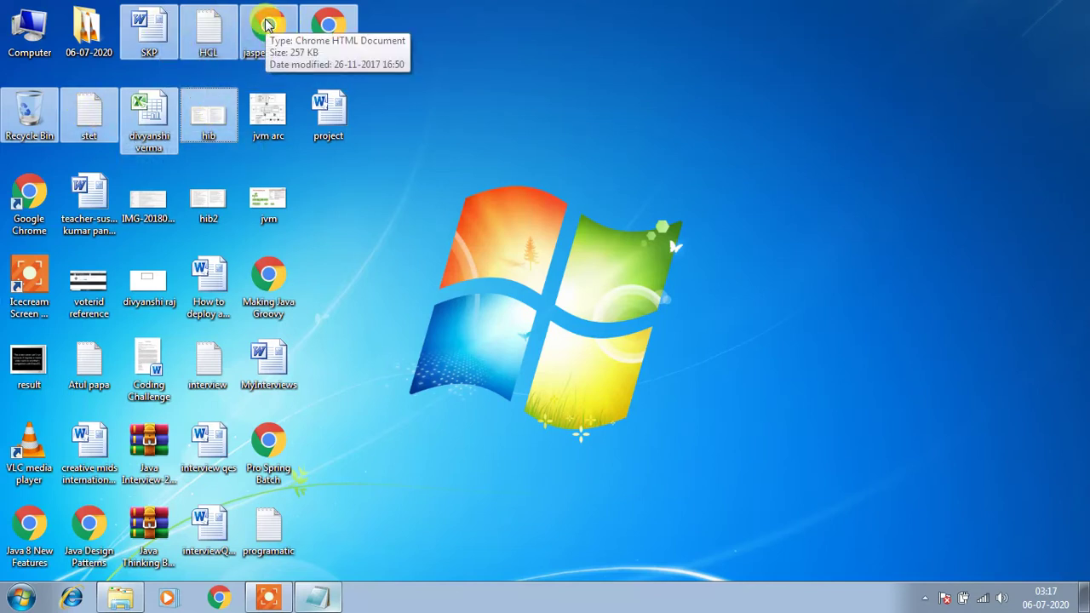
pyautogui.click(382, 164)
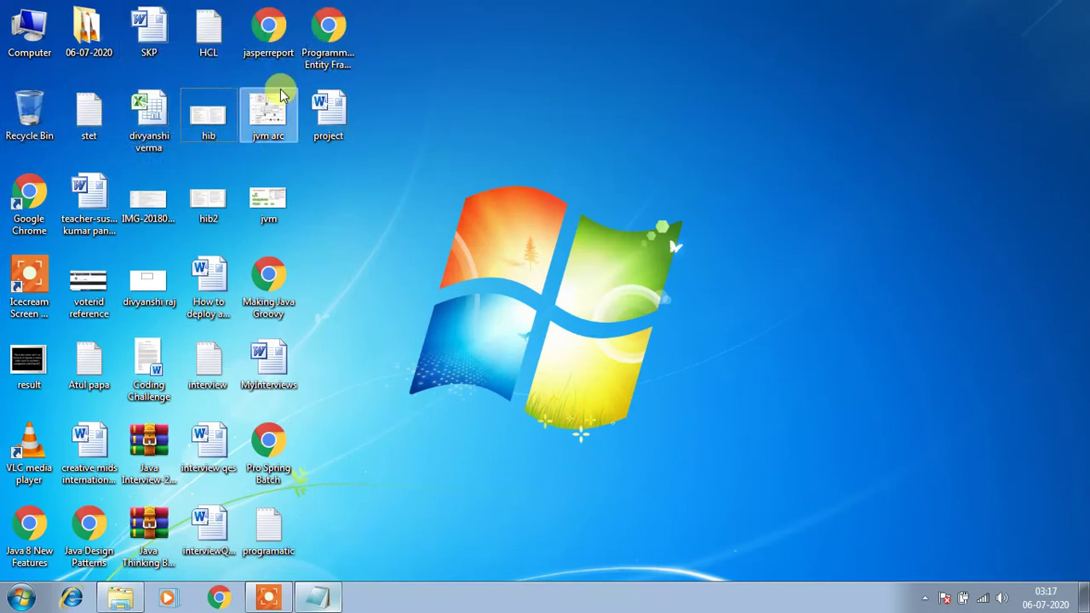
# - Select the adjacent range of desktop icons from SKP to the teacher Word document in the third row, and clear the selection
pyautogui.click(153, 38)
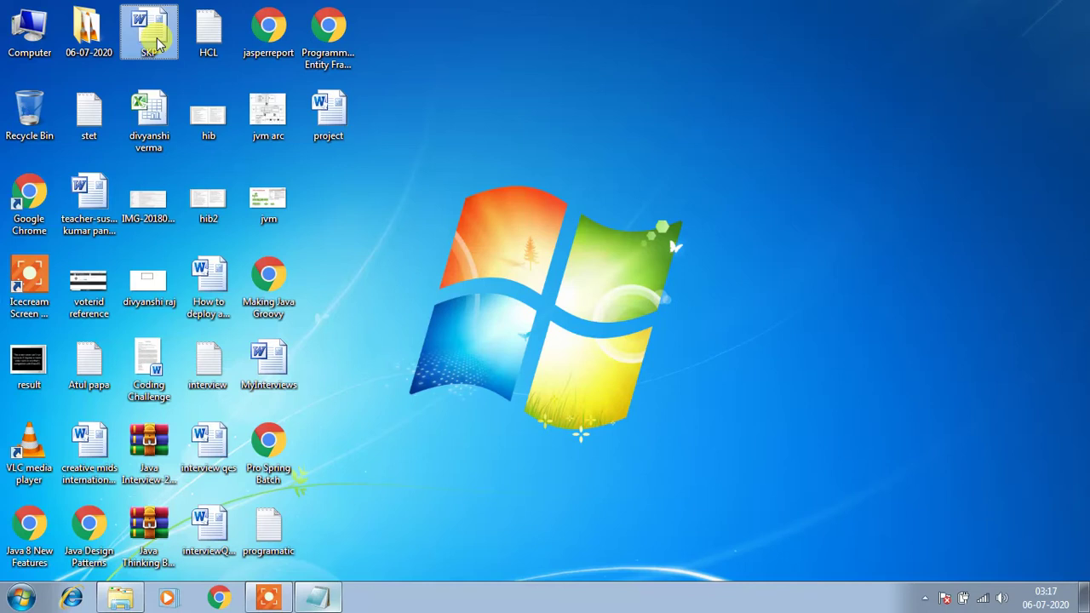
pyautogui.click(334, 229)
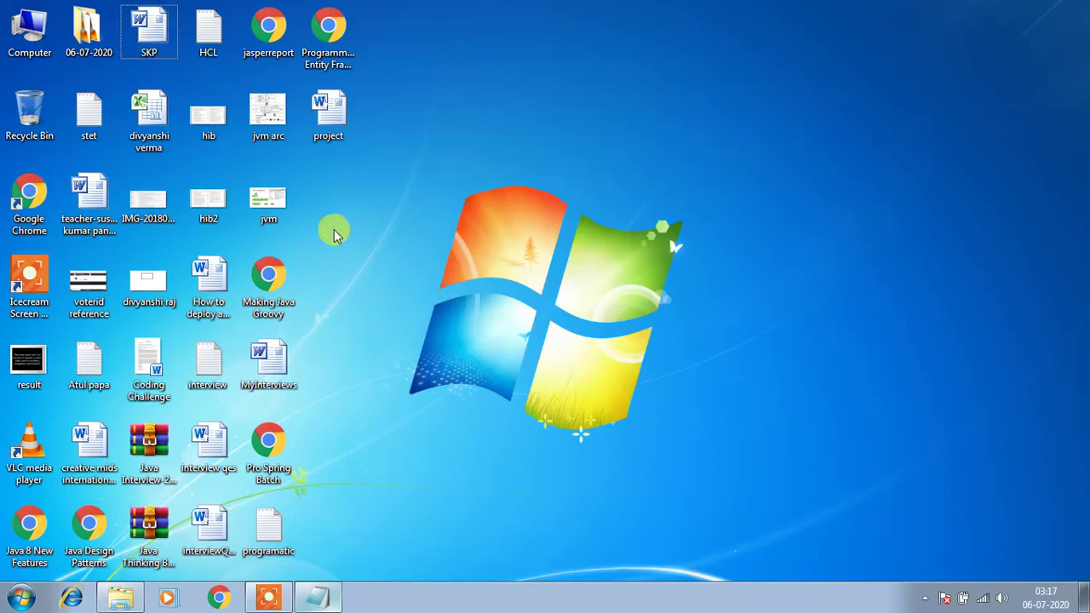
pyautogui.click(154, 32)
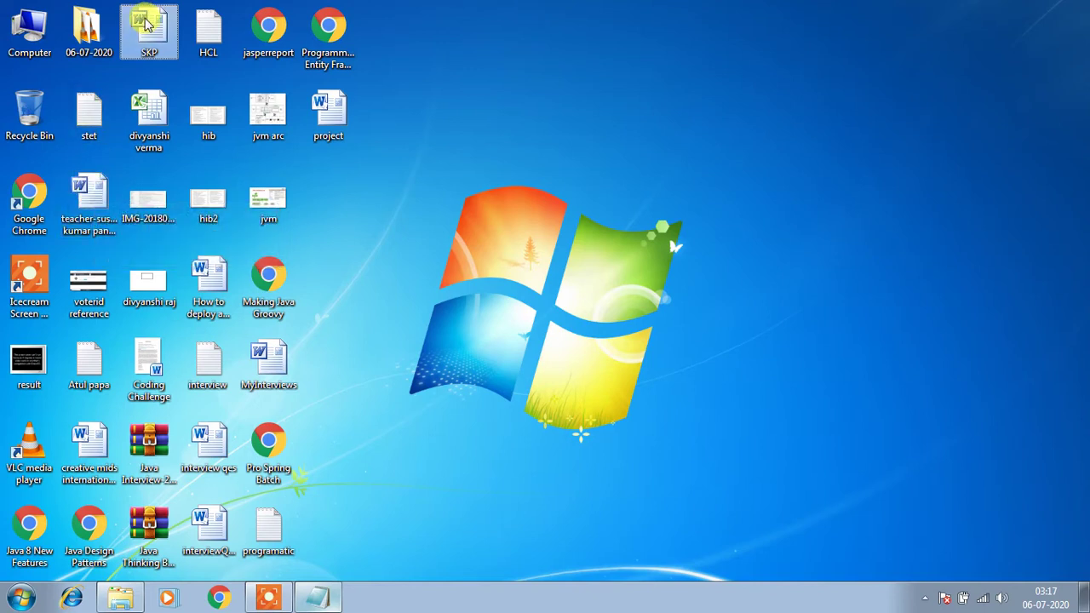
pyautogui.keyDown('shift'); pyautogui.click(104, 187); pyautogui.keyUp('shift')
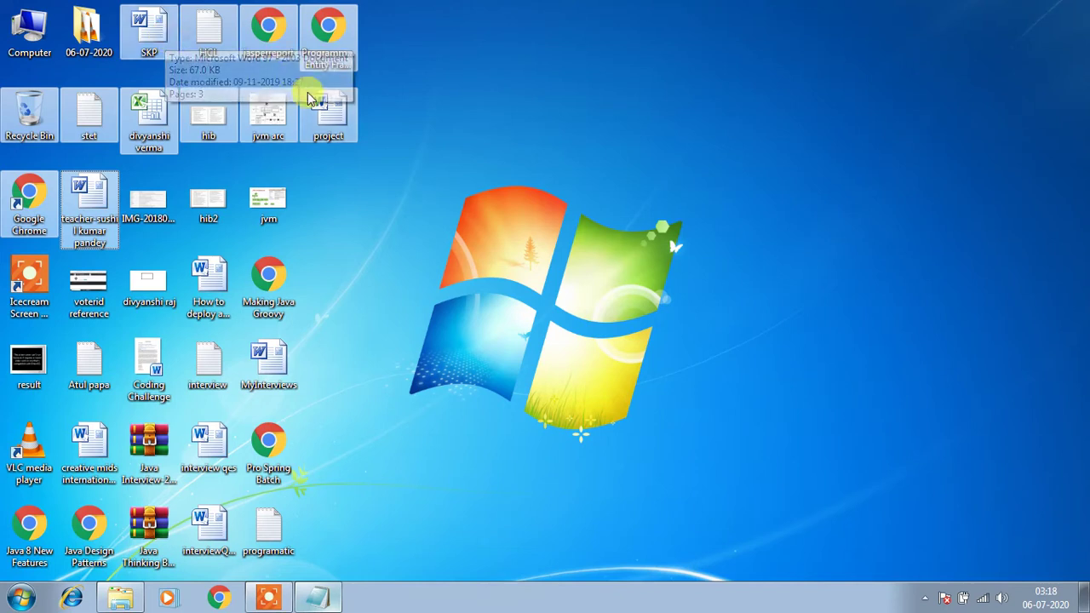
pyautogui.click(501, 121)
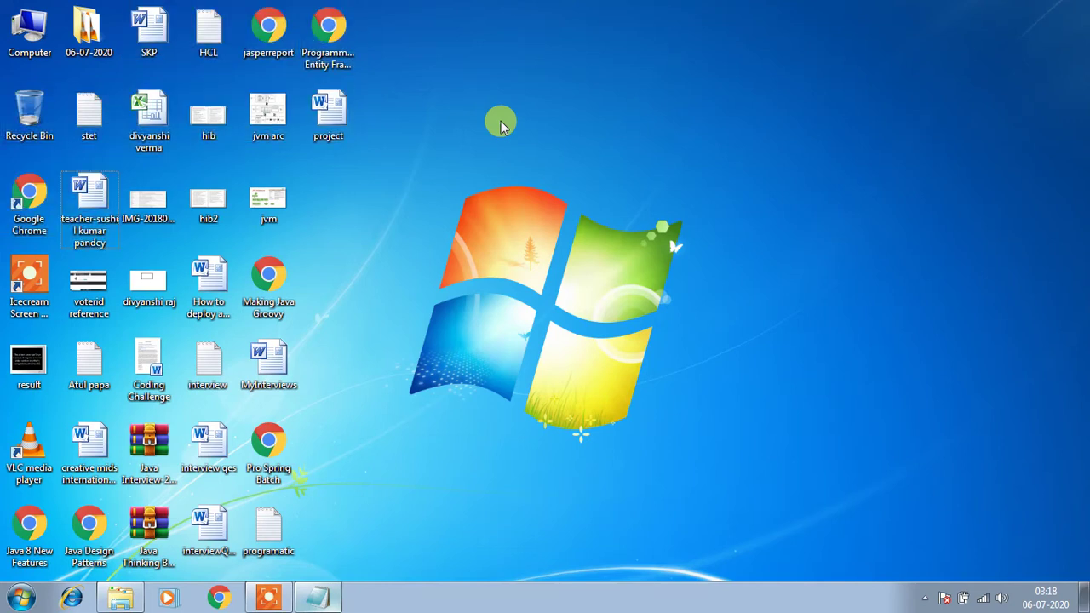
# - Add the line "3.selecting non adjacent items" below the second topic in the Notepad notes, and minimize the notes
pyautogui.click(314, 600)
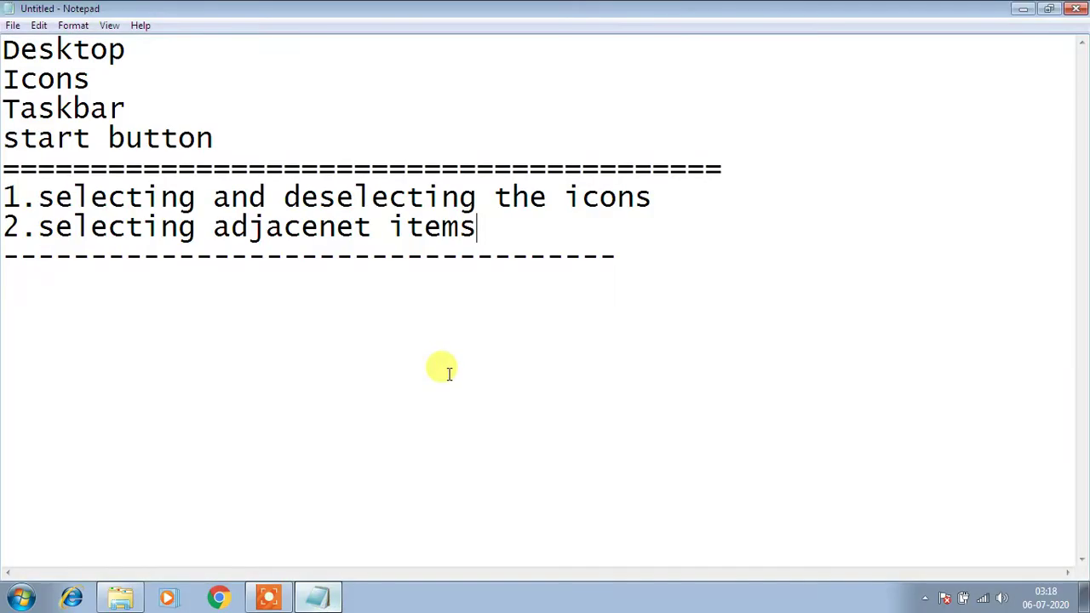
pyautogui.press('Return')
pyautogui.write('3.se')
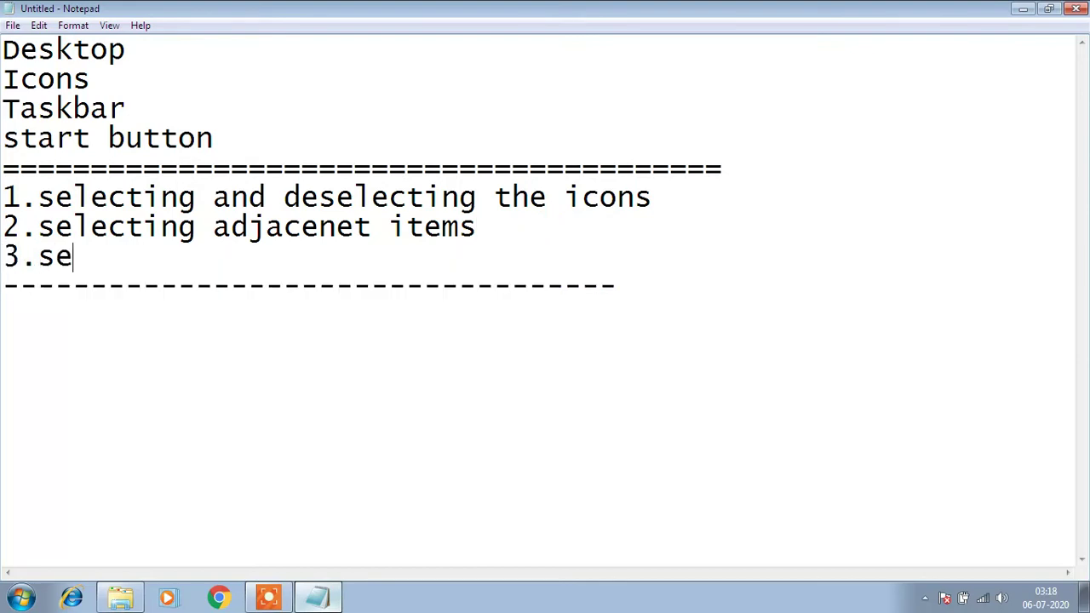
pyautogui.write('lecting non')
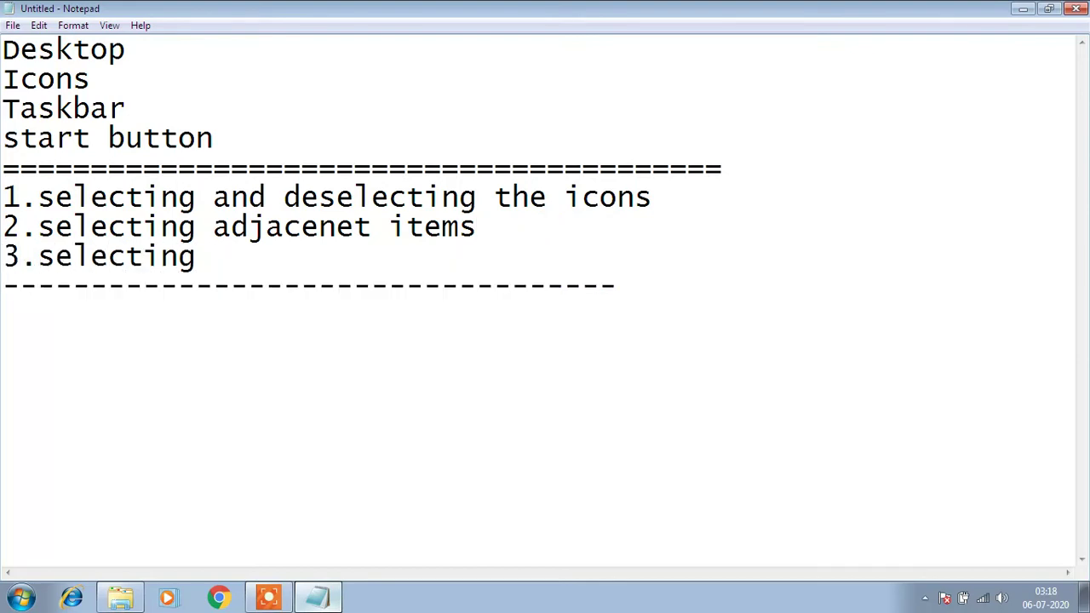
pyautogui.click(551, 227)
pyautogui.press('Down')
pyautogui.write('ad')
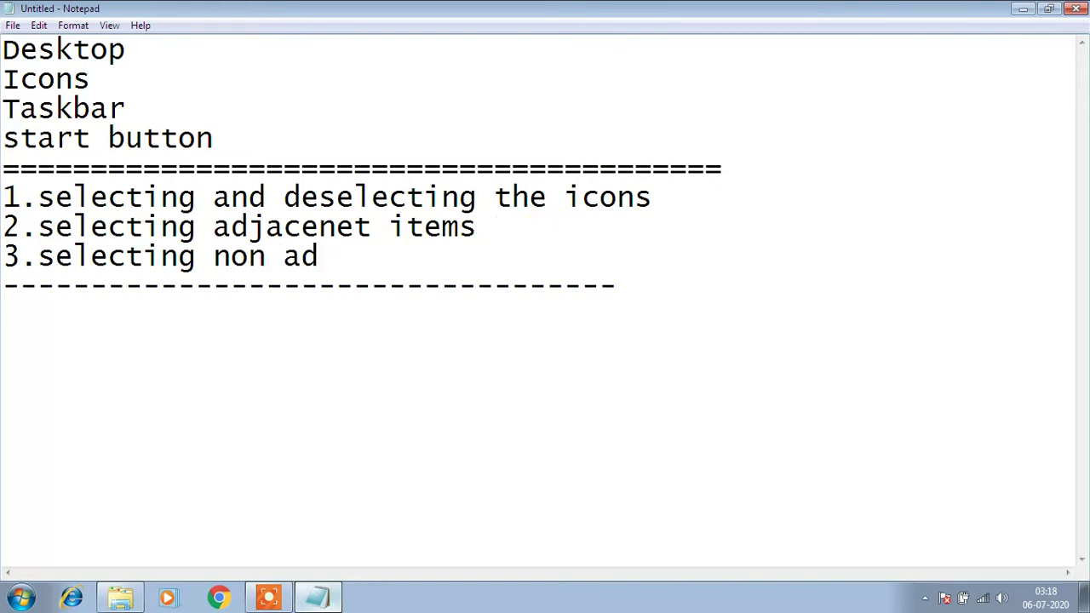
pyautogui.write('jacent items')
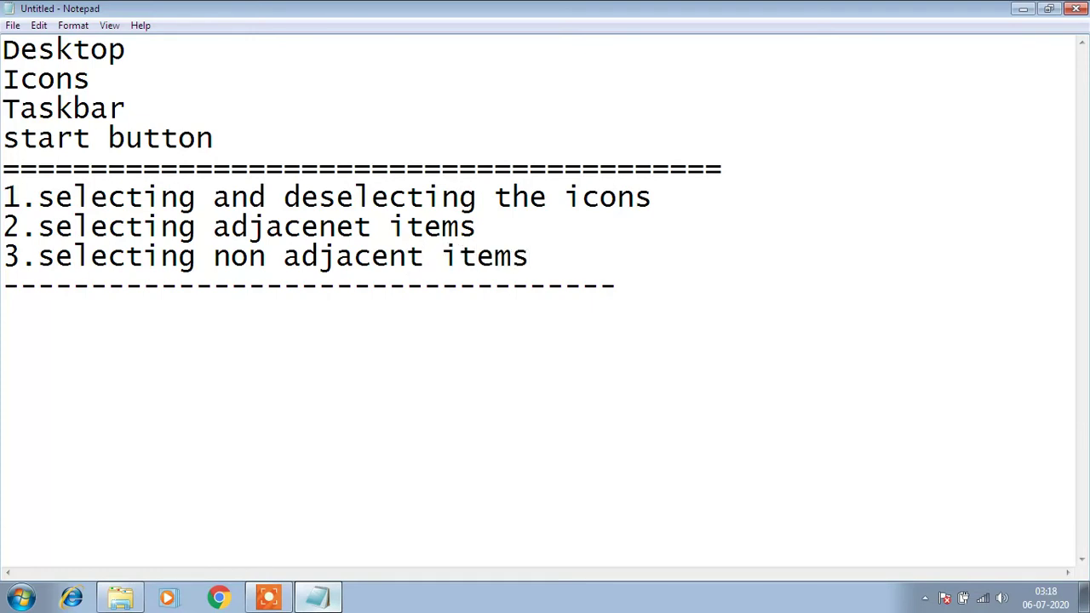
pyautogui.rightClick(459, 594)
pyautogui.click(511, 510)
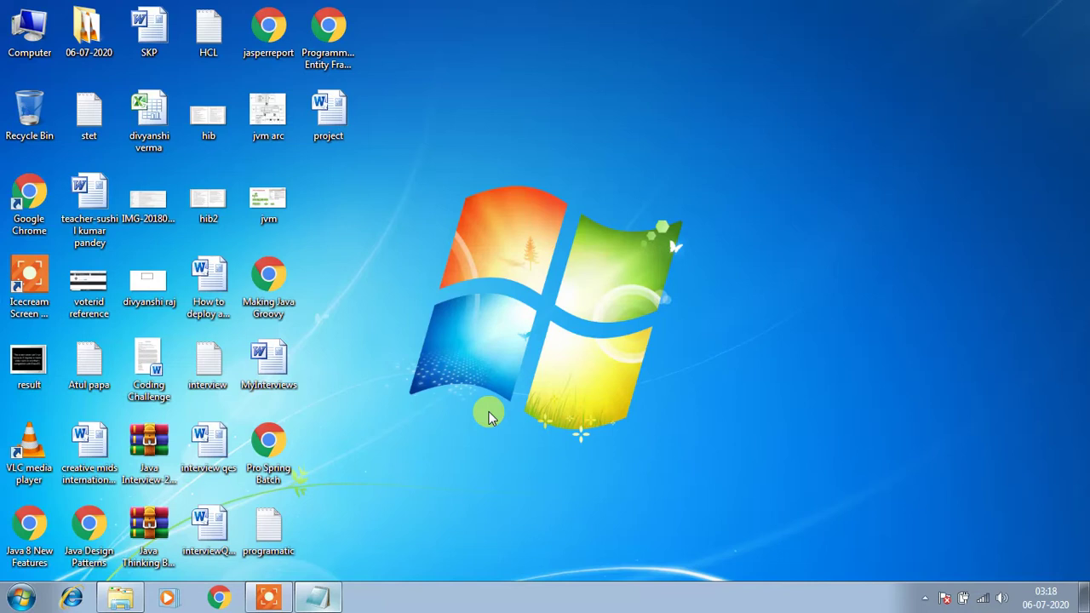
# - Select the non-adjacent desktop icons SKP, the Excel file below it, project, voterid reference and Making Java Groovy together
pyautogui.click(156, 39)
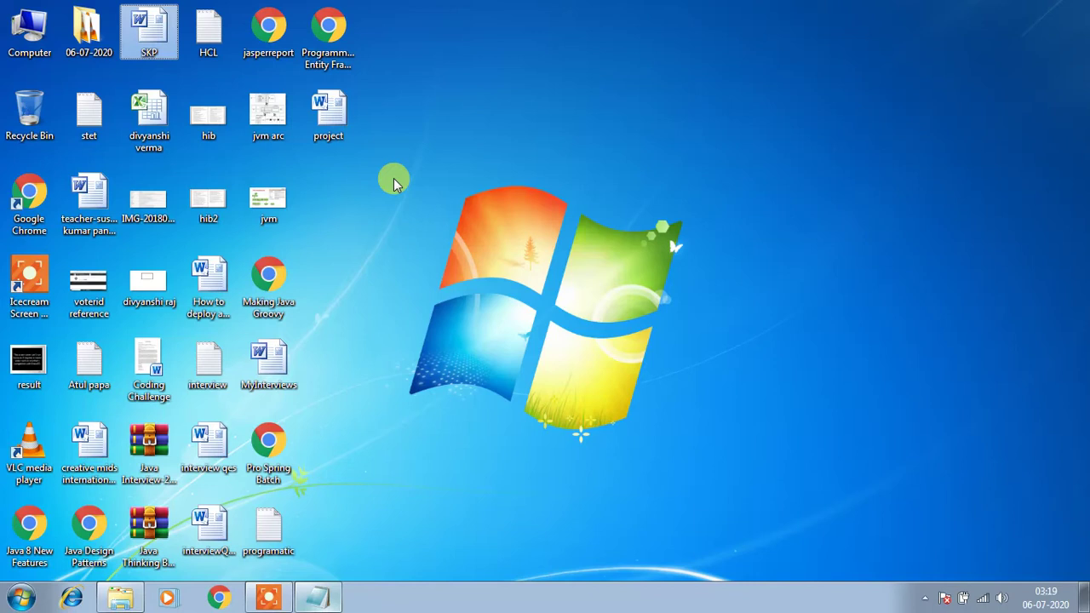
pyautogui.click(167, 134)
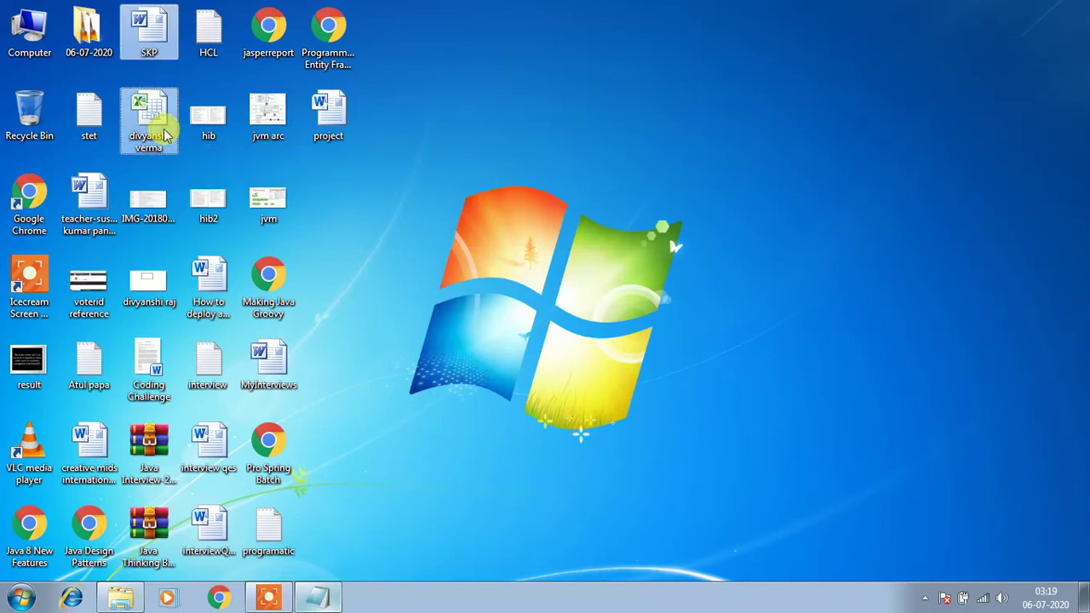
pyautogui.keyDown('ctrl'); pyautogui.click(323, 104); pyautogui.keyUp('ctrl')
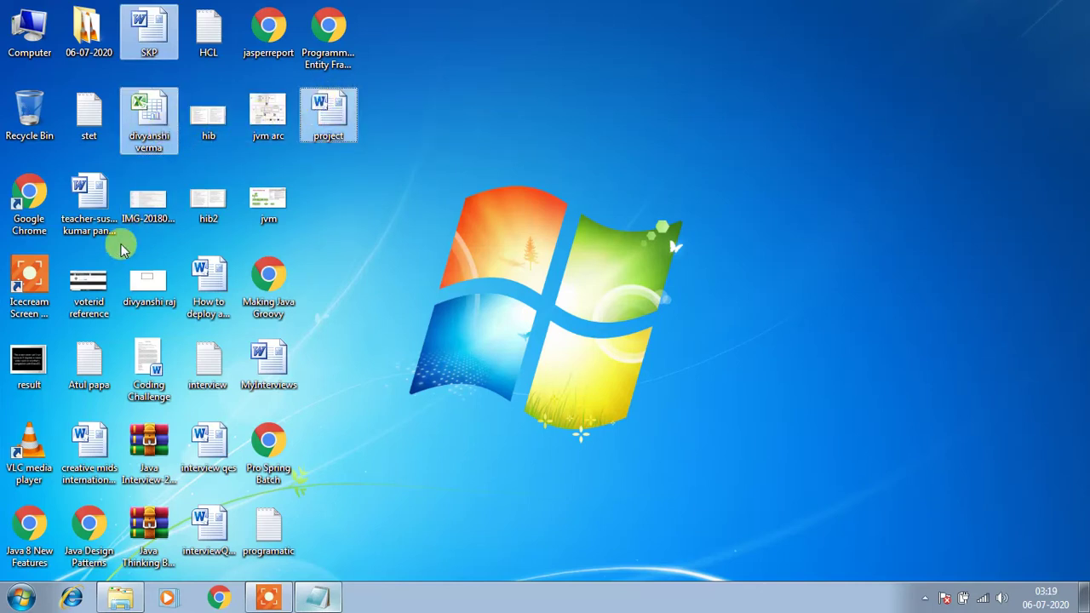
pyautogui.keyDown('ctrl'); pyautogui.click(107, 286); pyautogui.keyUp('ctrl')
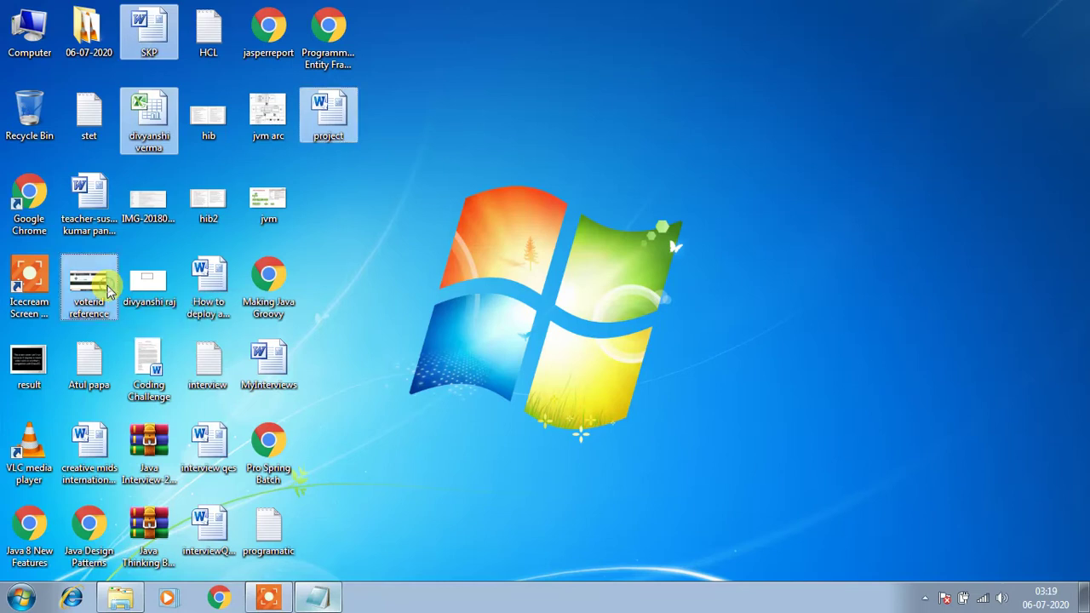
pyautogui.keyDown('ctrl'); pyautogui.click(274, 284); pyautogui.keyUp('ctrl')
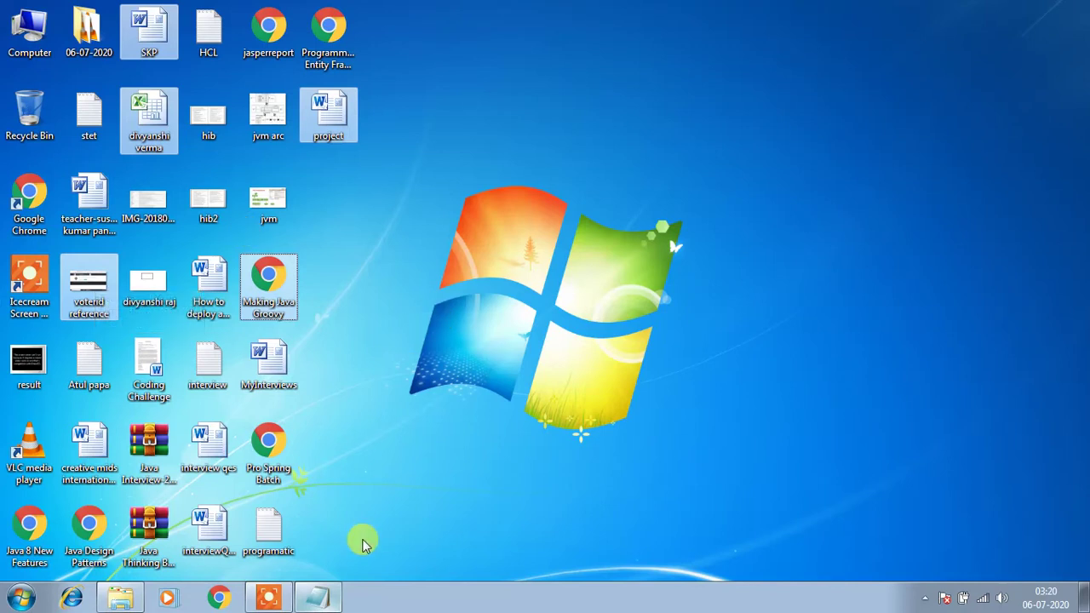
# - In the Notepad notes, append "(Shit key)" to the second topic and "(ctrl key)" to the third
pyautogui.click(311, 598)
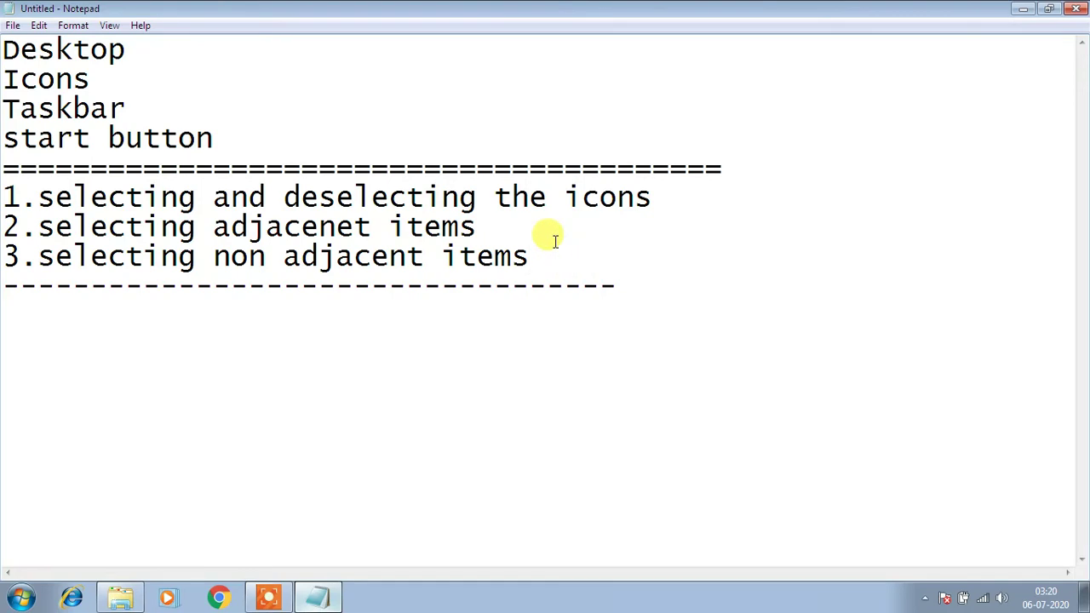
pyautogui.click(567, 219)
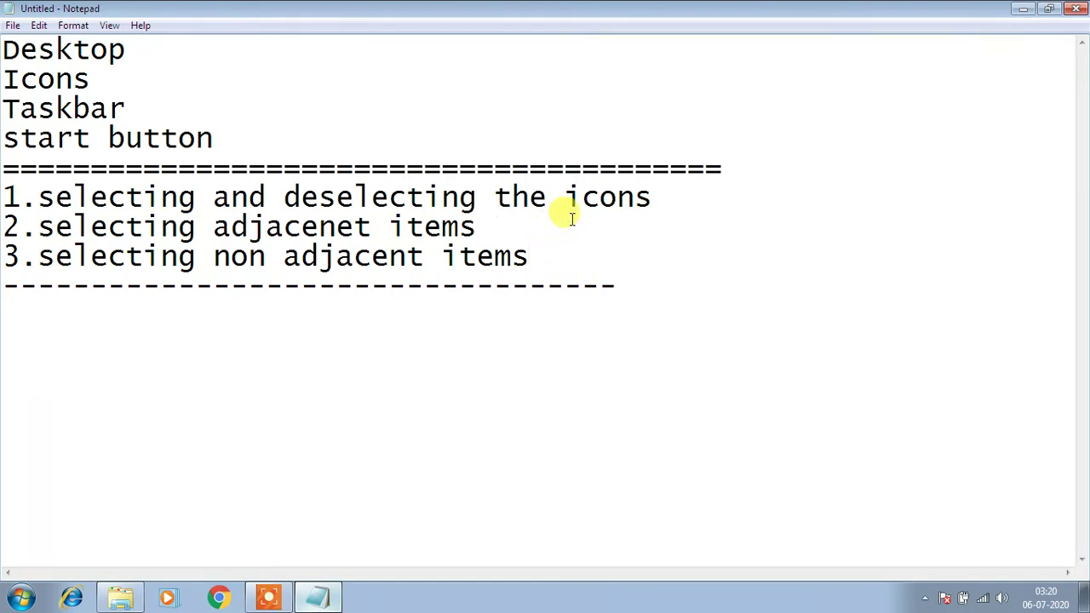
pyautogui.write('(')
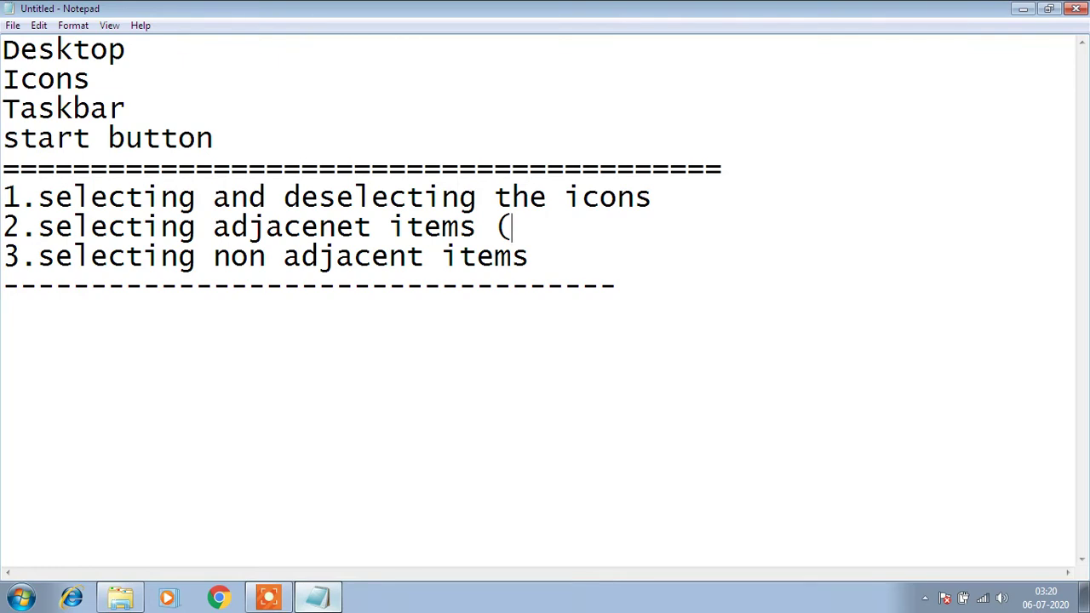
pyautogui.write('Shit key')
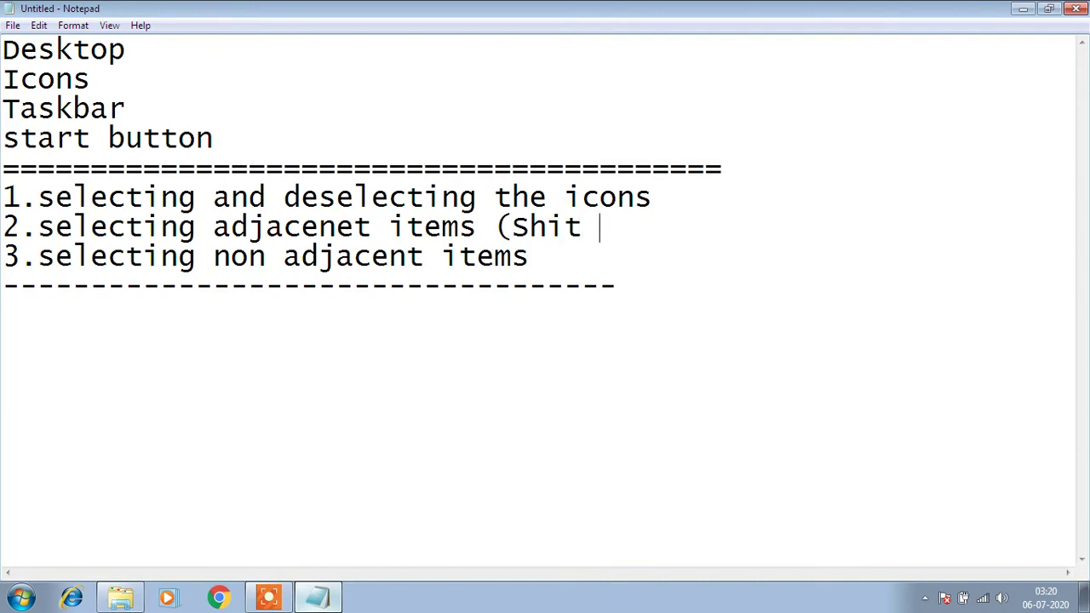
pyautogui.write(')')
pyautogui.press('Down')
pyautogui.write('(')
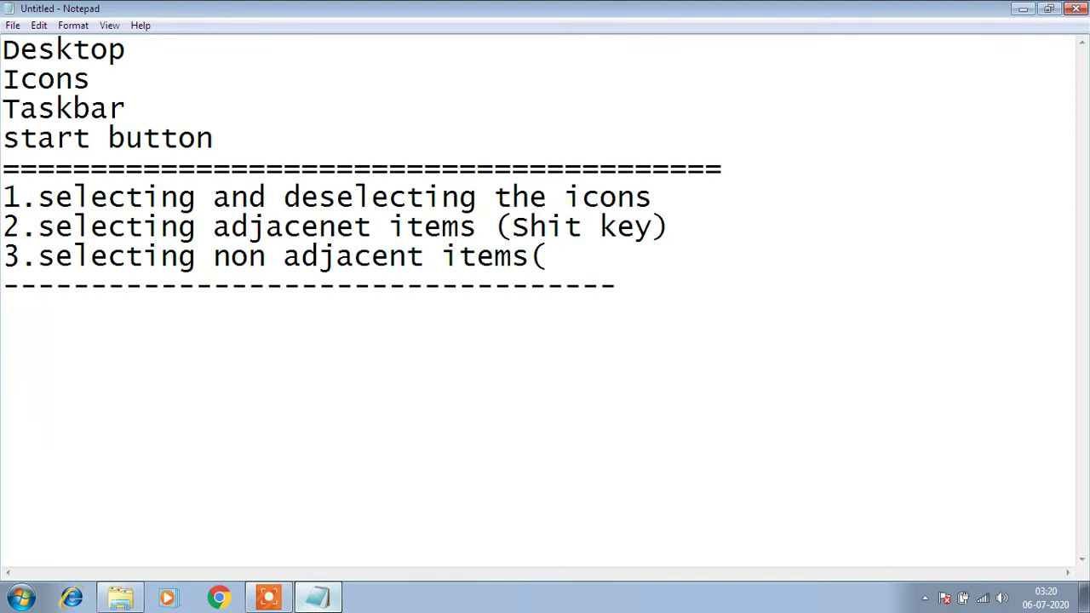
pyautogui.write('ctrl key)')
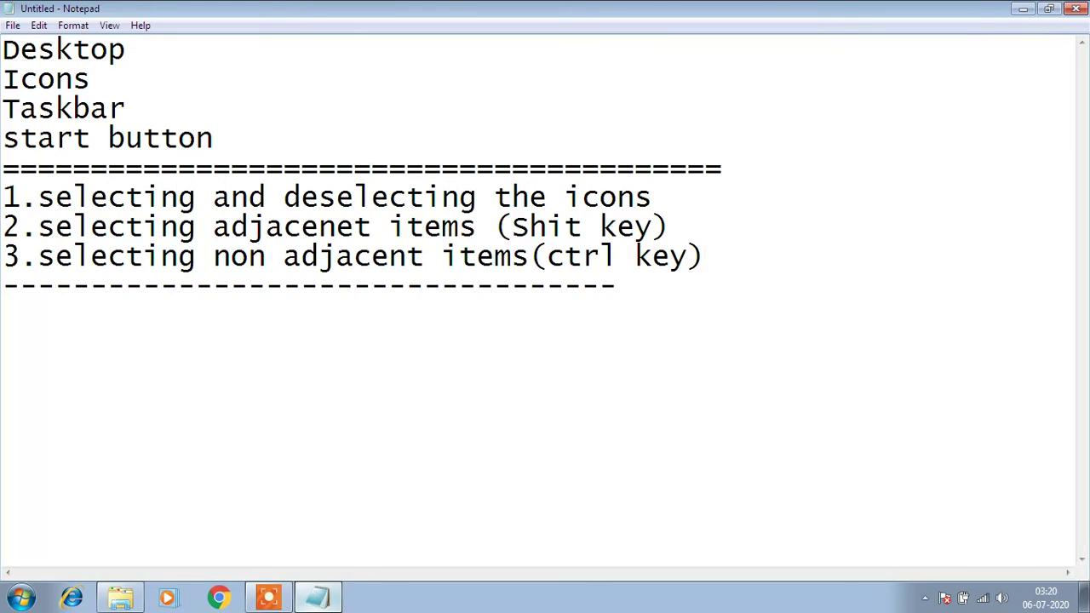
# - Add the line "4.How can we open a program/icon" above the dashed line in the notes
pyautogui.press('Return')
pyautogui.write('4')
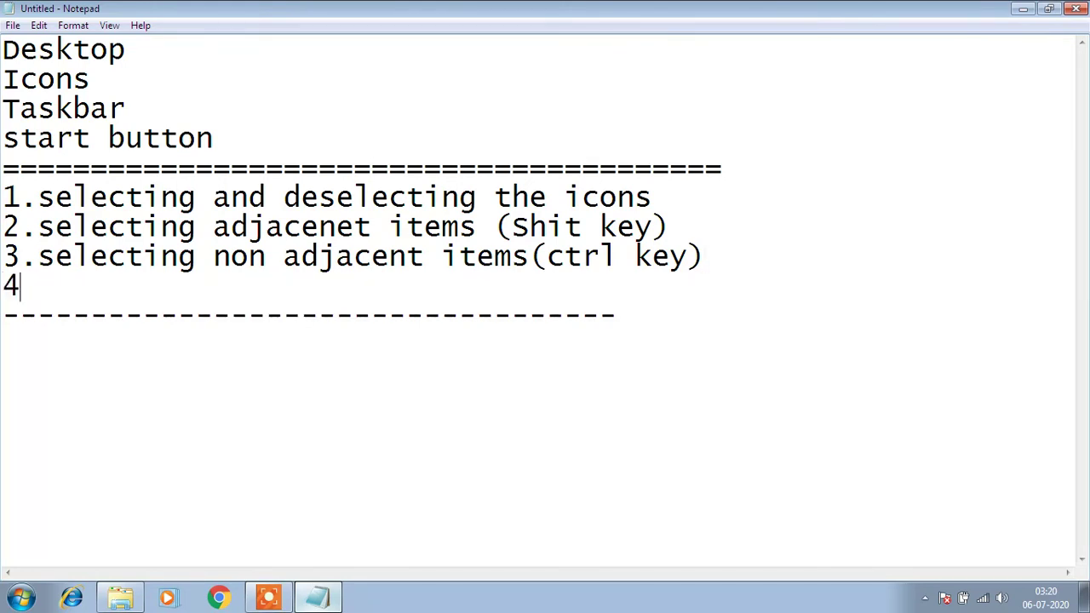
pyautogui.write('.How ')
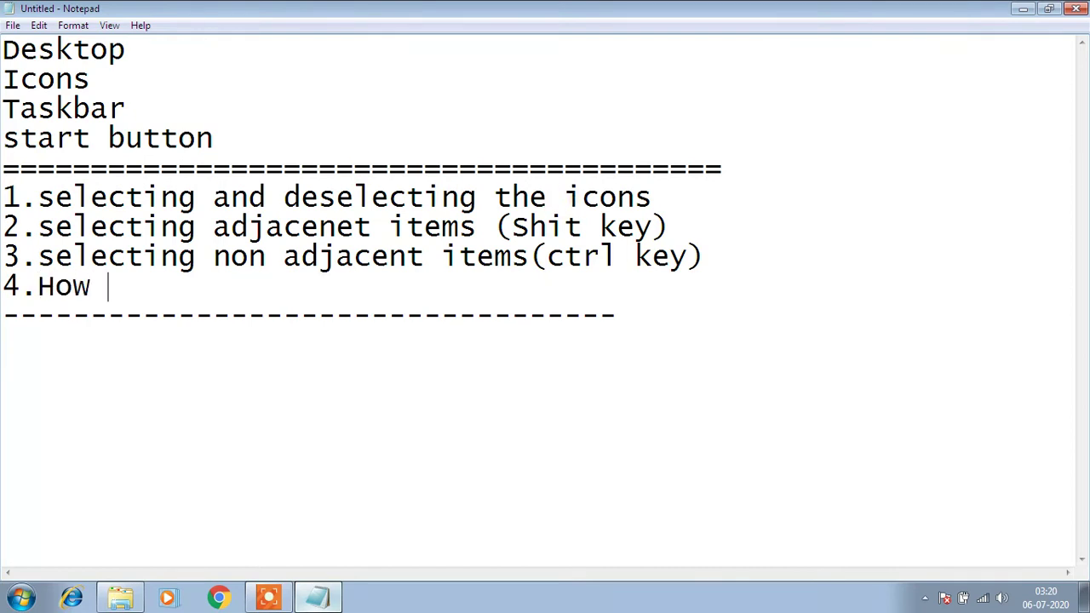
pyautogui.write('canwe')
pyautogui.press('BackSpace')
pyautogui.press('BackSpace')
pyautogui.press('BackSpace')
pyautogui.write('we open')
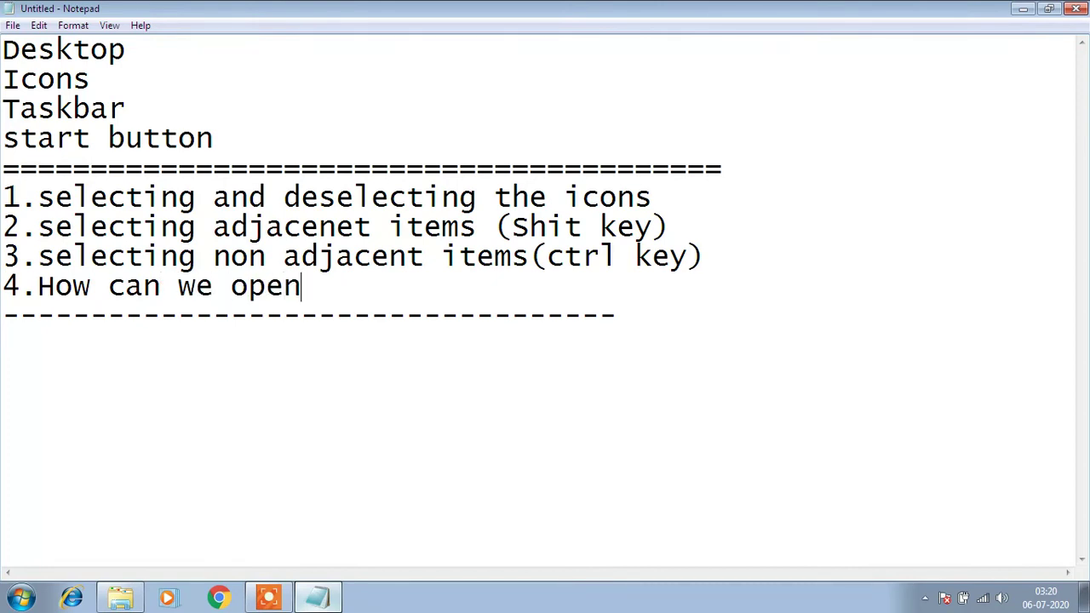
pyautogui.write(' a program')
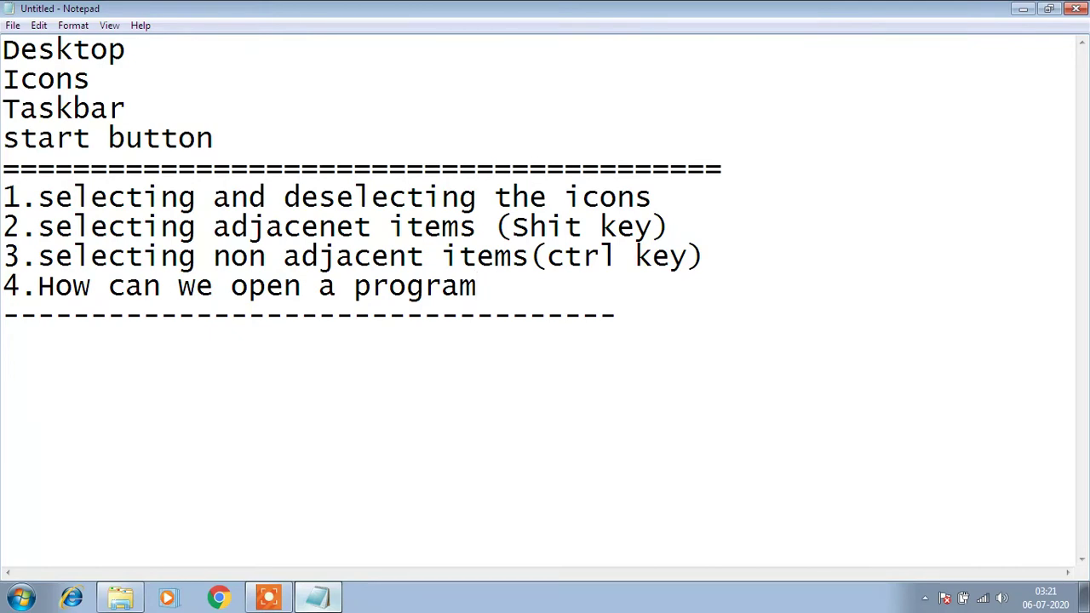
pyautogui.write('/ic')
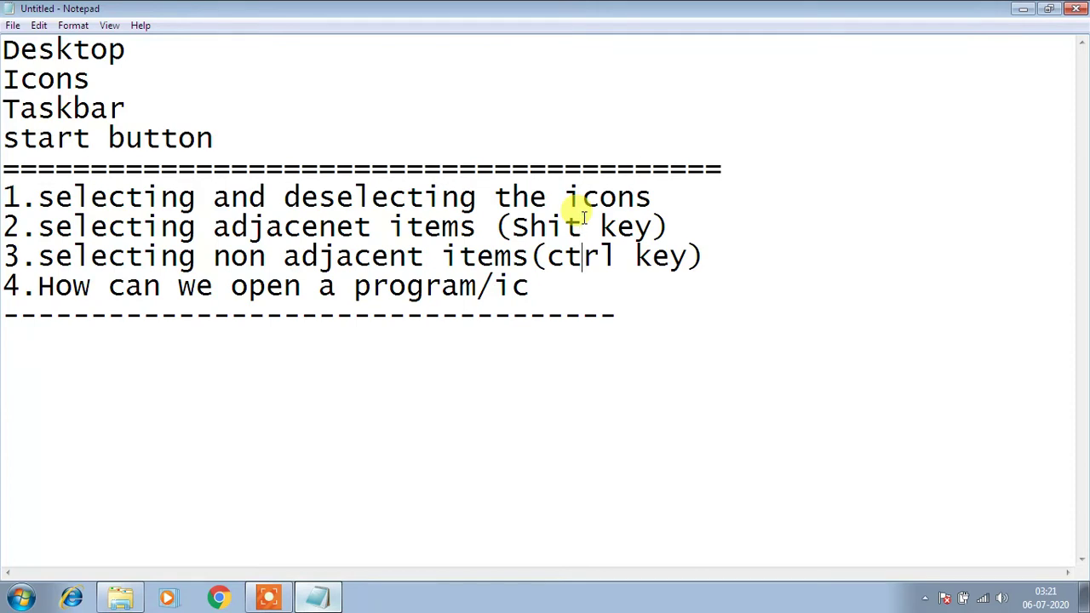
pyautogui.write('on')
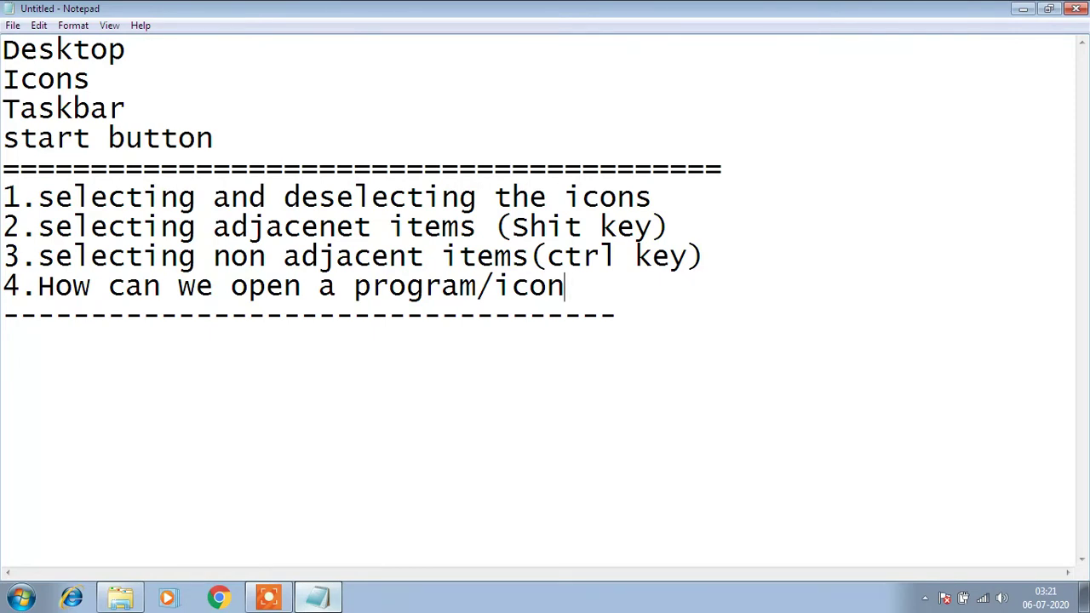
pyautogui.click(268, 597)
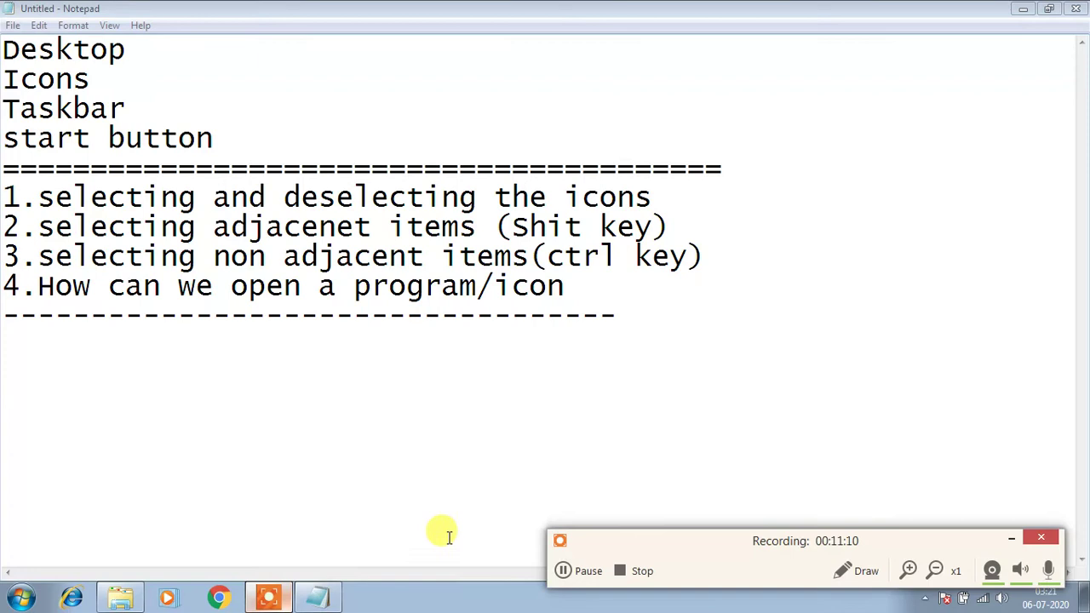
pyautogui.click(596, 573)
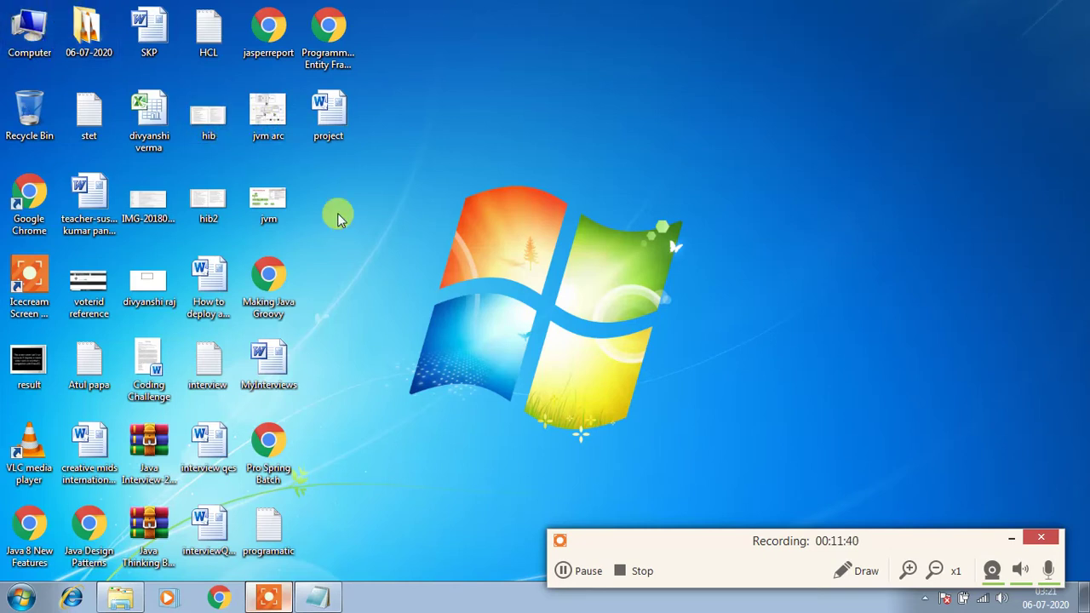
# - Open the project Word document from the desktop, and close it
pyautogui.click(329, 138)
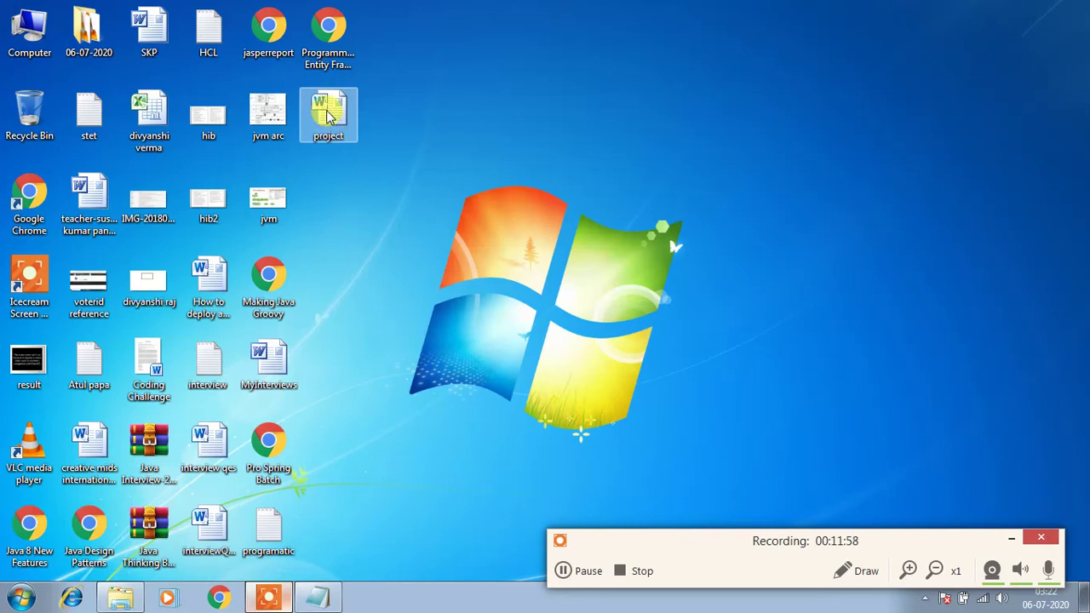
pyautogui.doubleClick(329, 116)
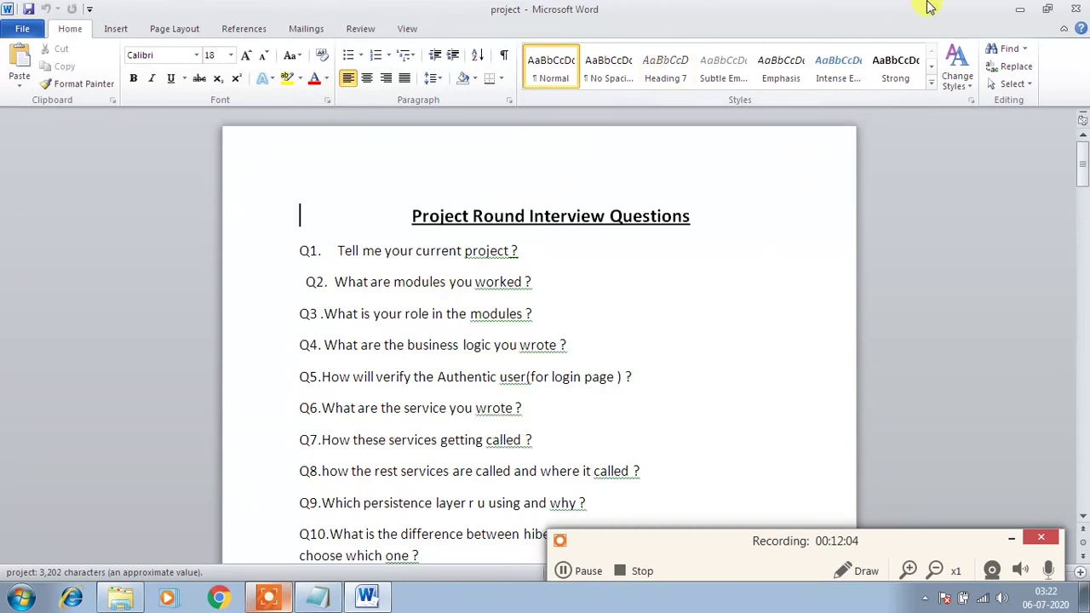
pyautogui.click(1075, 9)
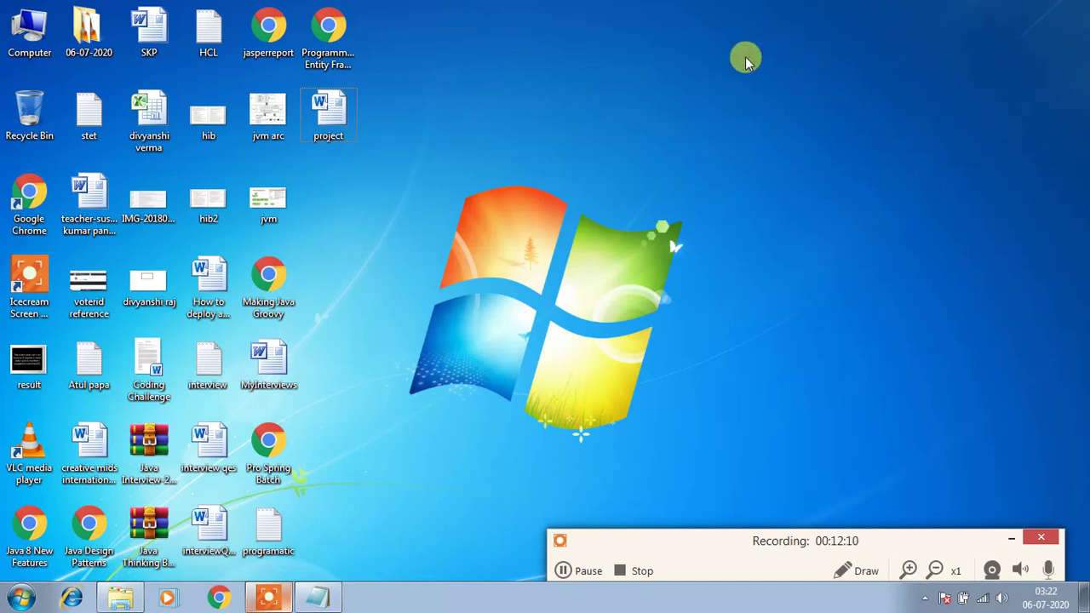
# - Reopen the project document from its desktop icon
pyautogui.click(339, 117)
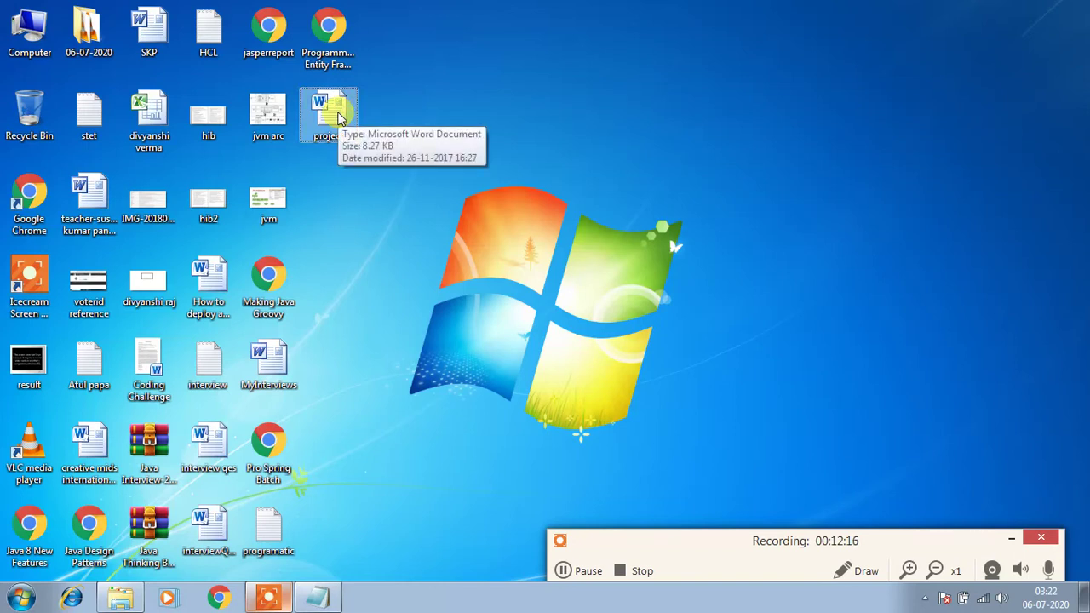
pyautogui.doubleClick(339, 117)
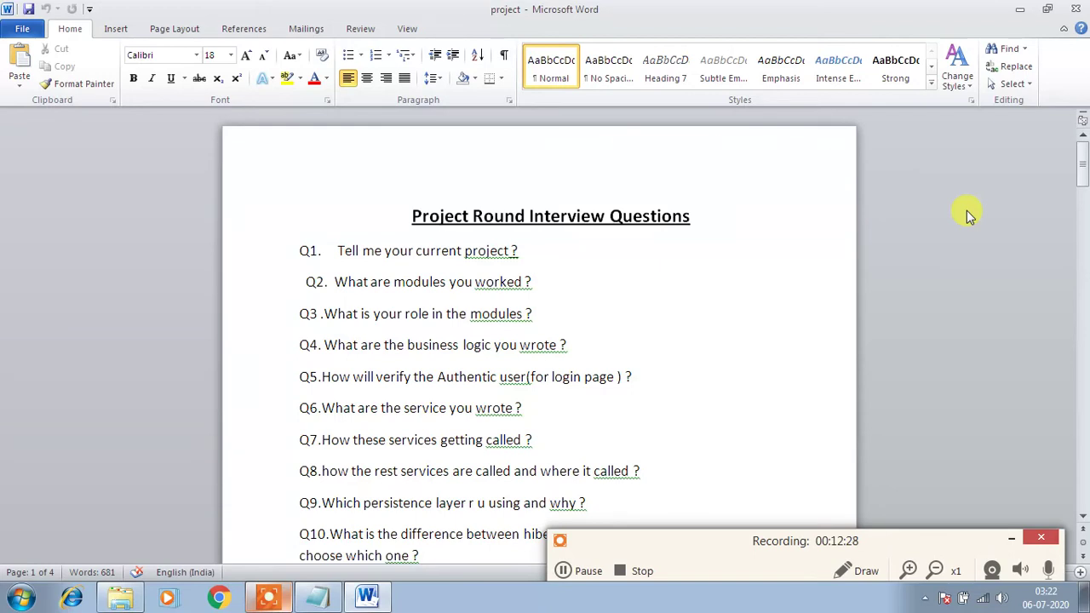
# - Close the project document and open it once more from its desktop icon
pyautogui.click(1079, 11)
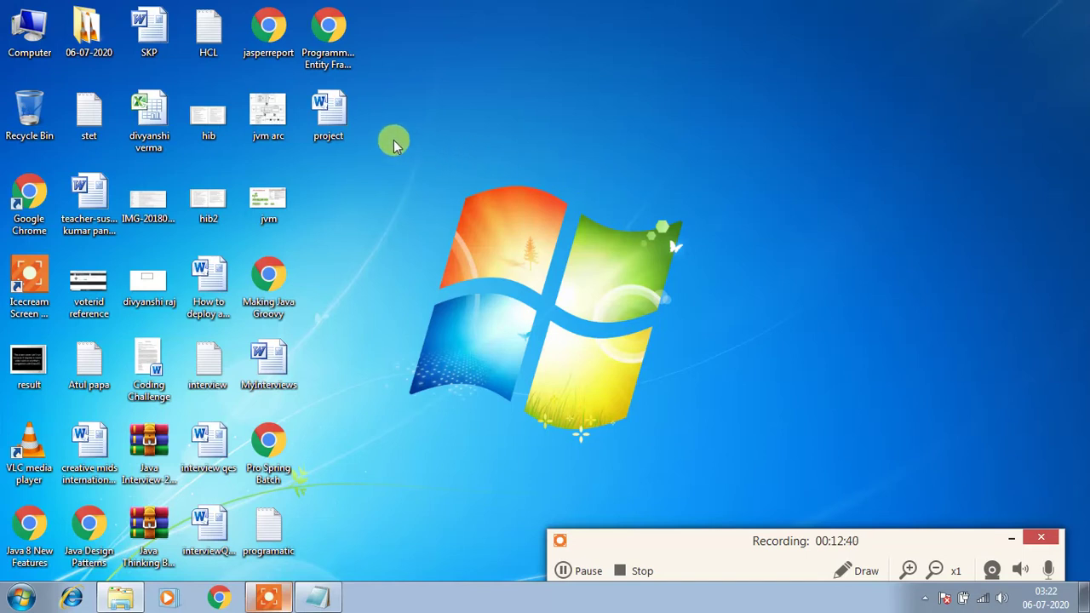
pyautogui.doubleClick(340, 119)
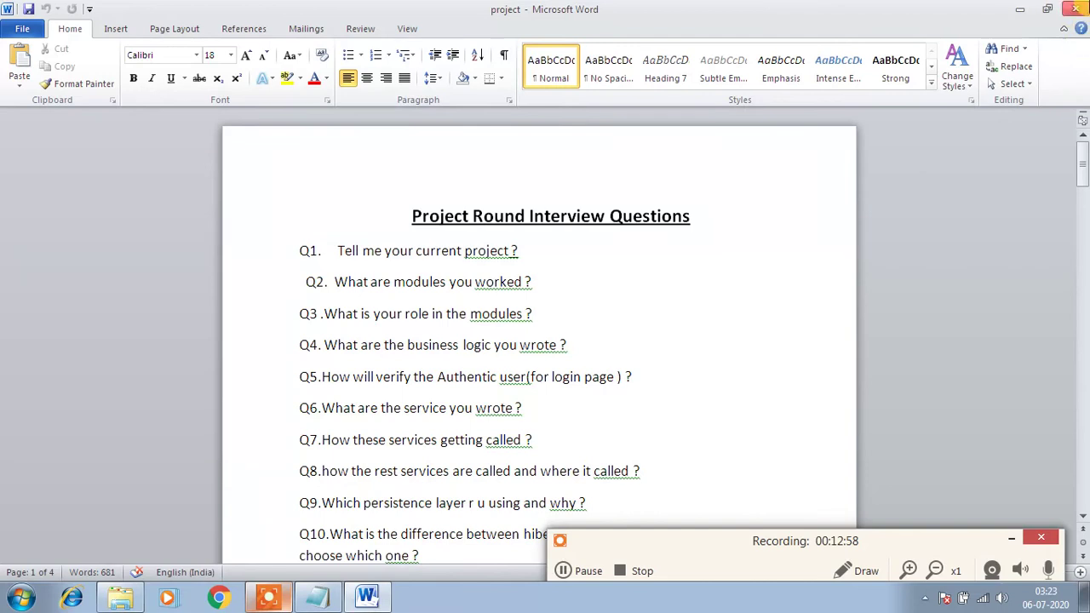
# - Minimize and restore the project document's window twice, and close the document
pyautogui.click(1021, 10)
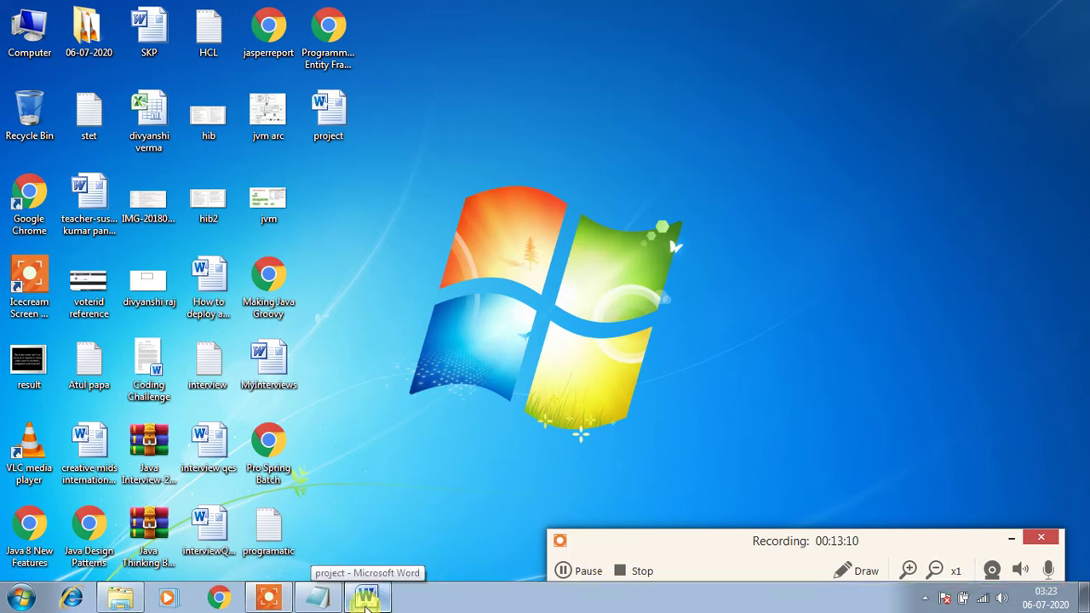
pyautogui.click(366, 600)
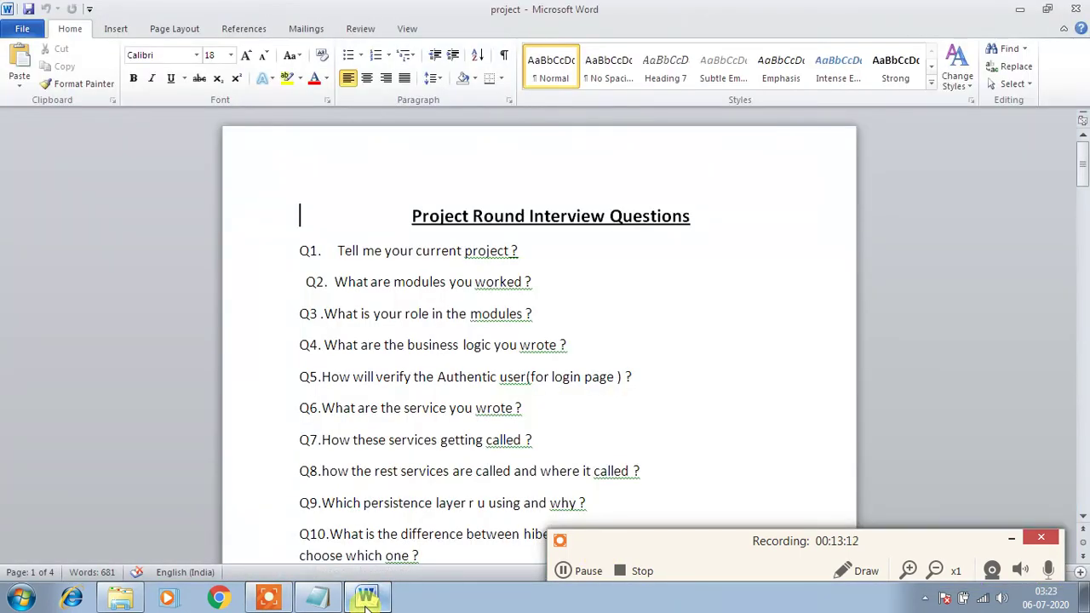
pyautogui.click(1020, 9)
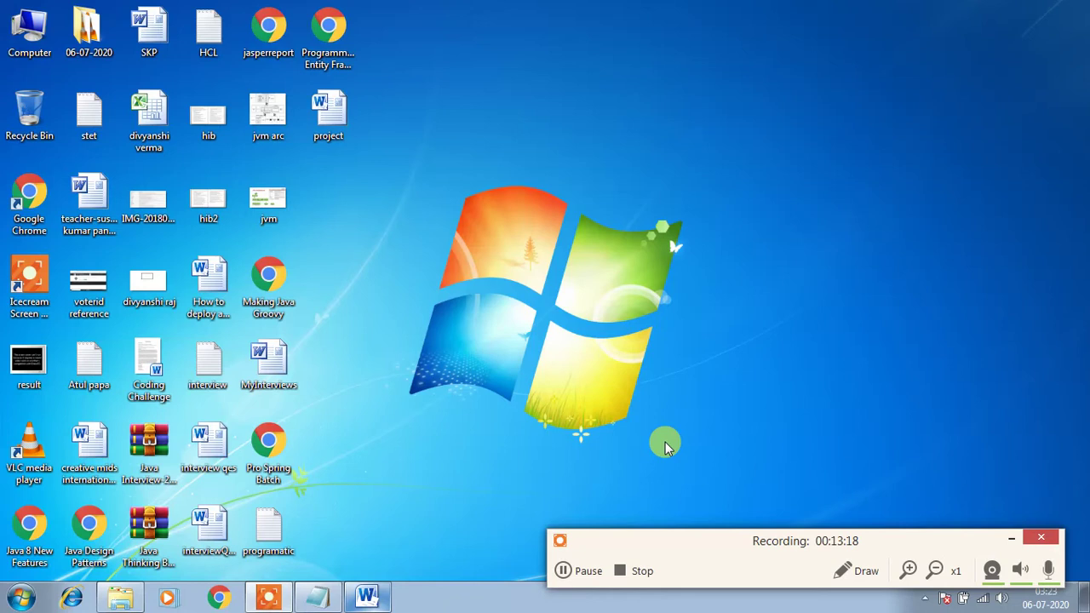
pyautogui.click(367, 599)
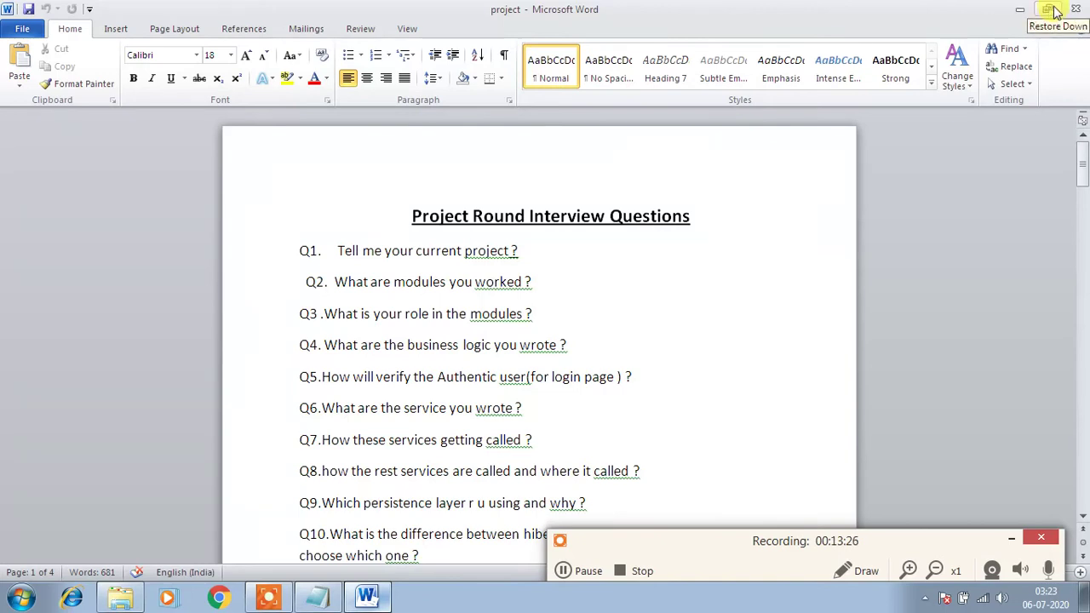
pyautogui.click(1076, 9)
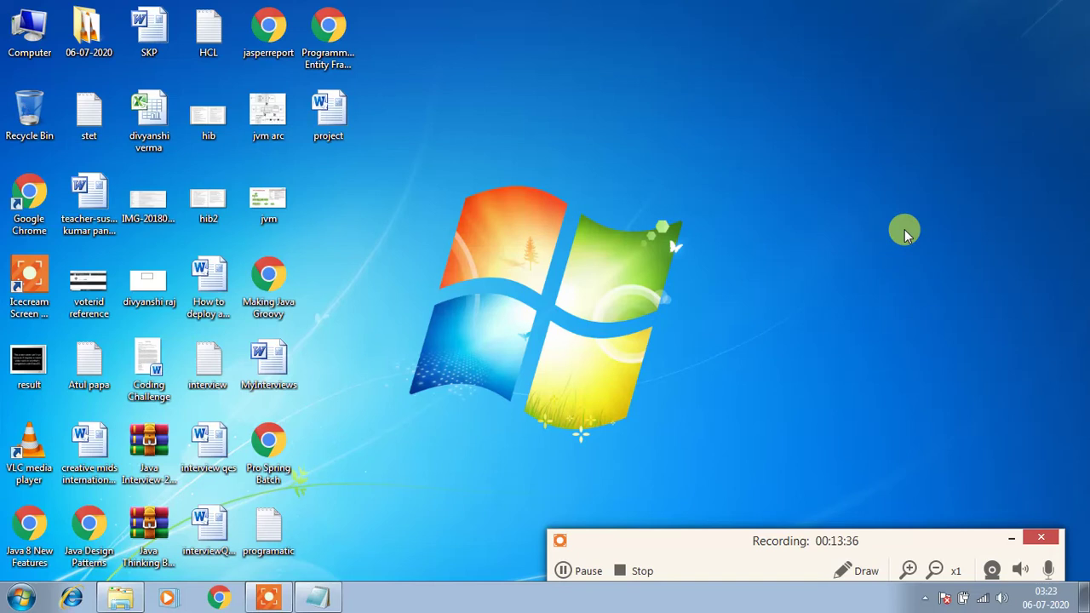
# - In the Notepad notes, add the line "5.Arranging the desktop icons" above the dashed line, and minimize the notes
pyautogui.click(317, 597)
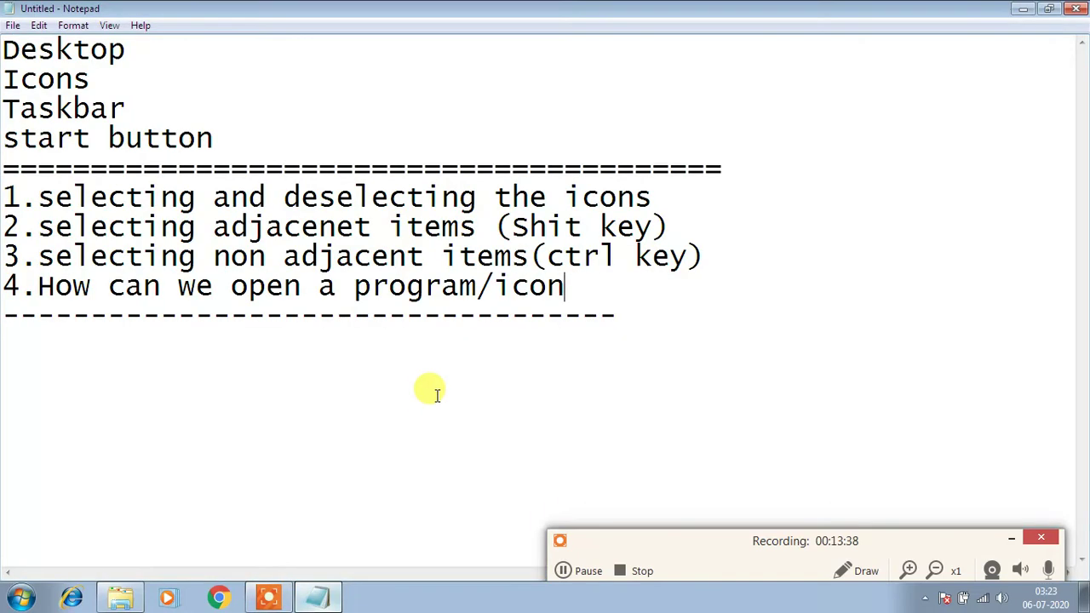
pyautogui.press('Return')
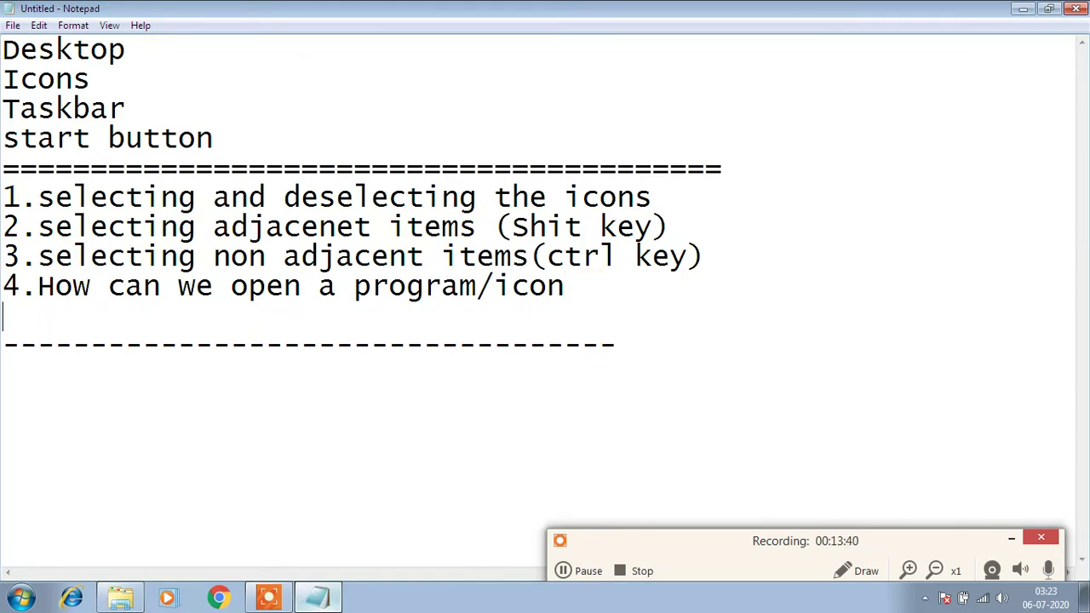
pyautogui.write('5.Arranging th')
pyautogui.click(583, 287)
pyautogui.press('Down')
pyautogui.write('e desktop icons')
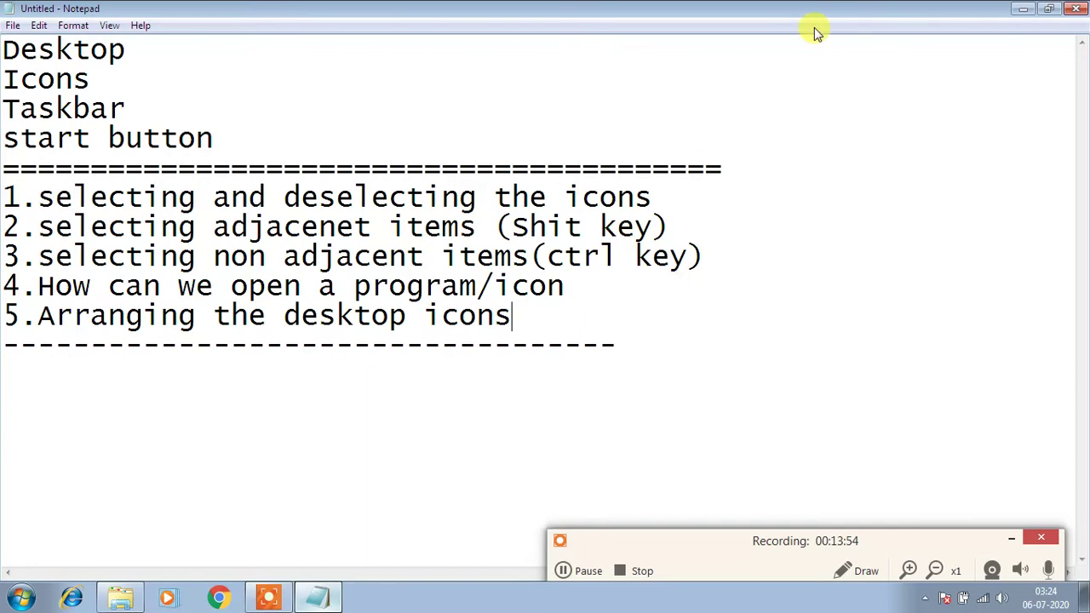
pyautogui.click(1022, 8)
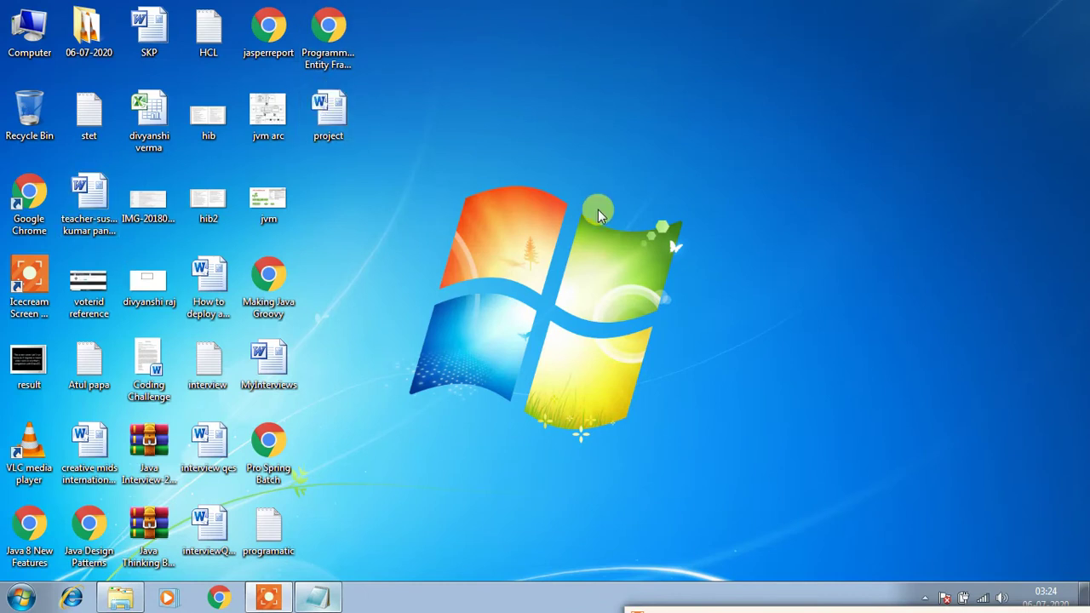
# - Try to capture the desktop with the Snipping Tool, discarding the snip
pyautogui.rightClick(700, 150)
pyautogui.click(505, 93)
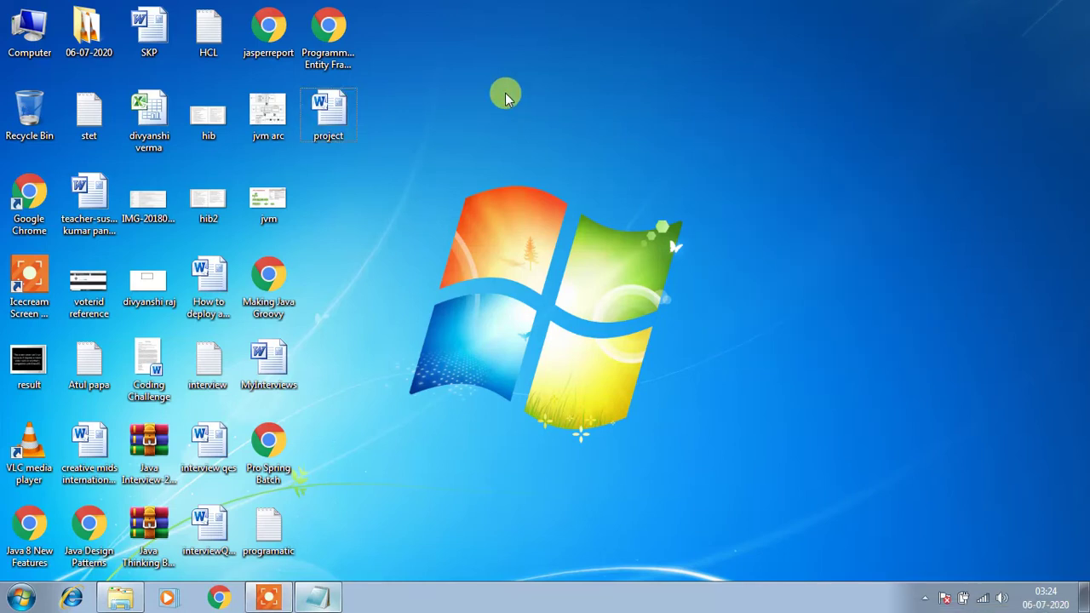
pyautogui.click(19, 598)
pyautogui.click(60, 340)
pyautogui.moveTo(388, 1); pyautogui.dragTo(1082, 597)
pyautogui.click(1074, 15)
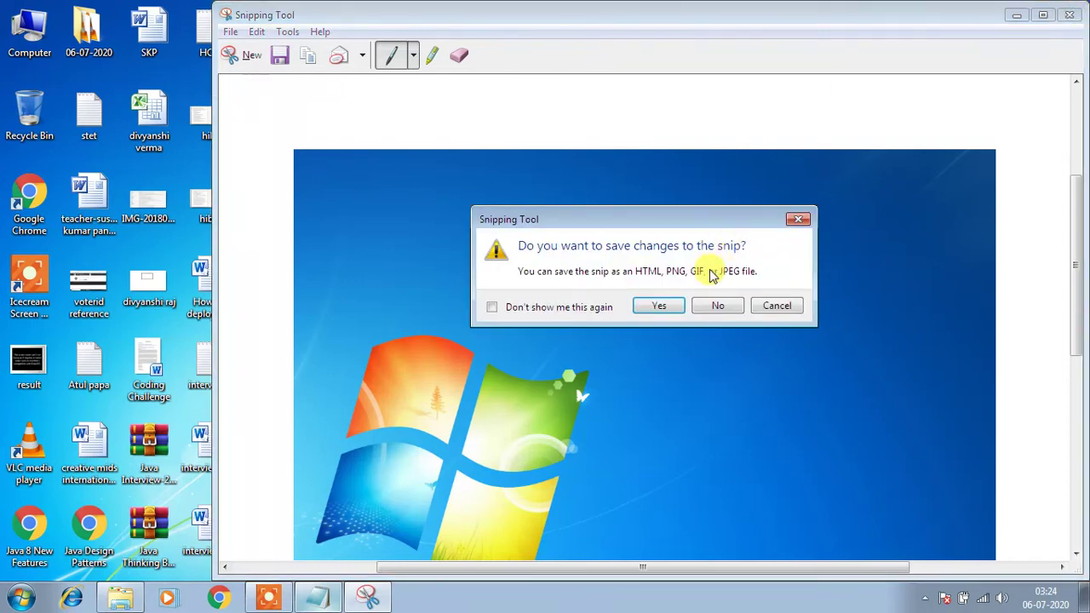
pyautogui.click(711, 304)
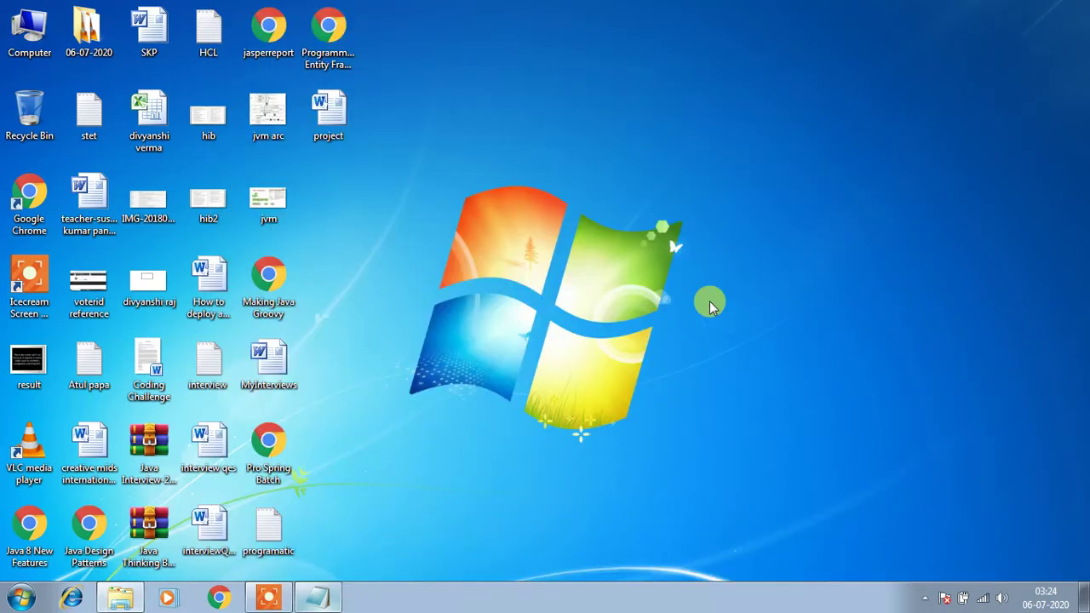
pyautogui.click(339, 599)
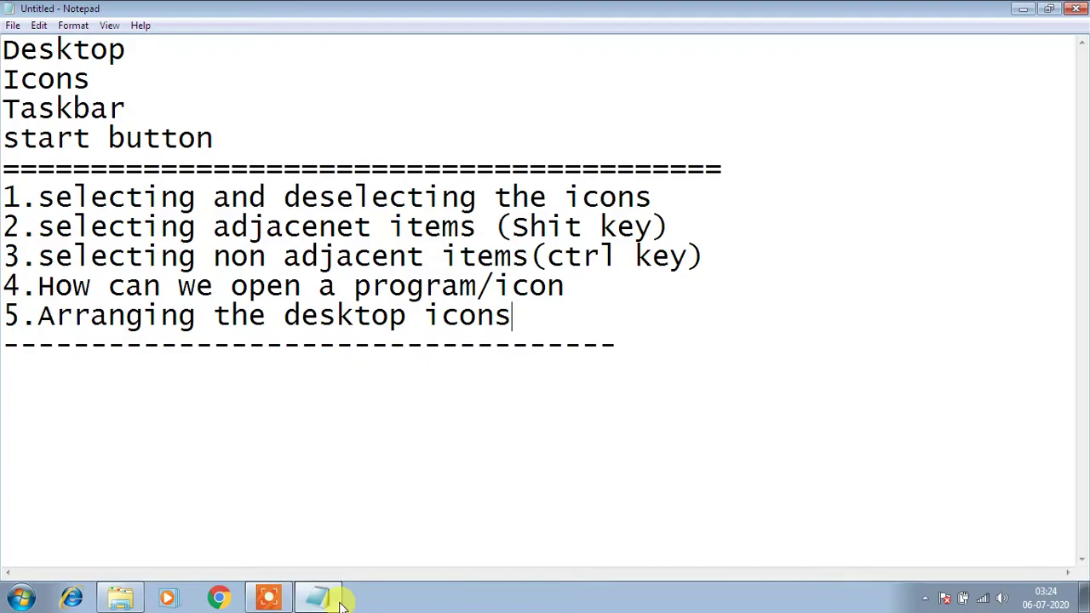
pyautogui.click(339, 599)
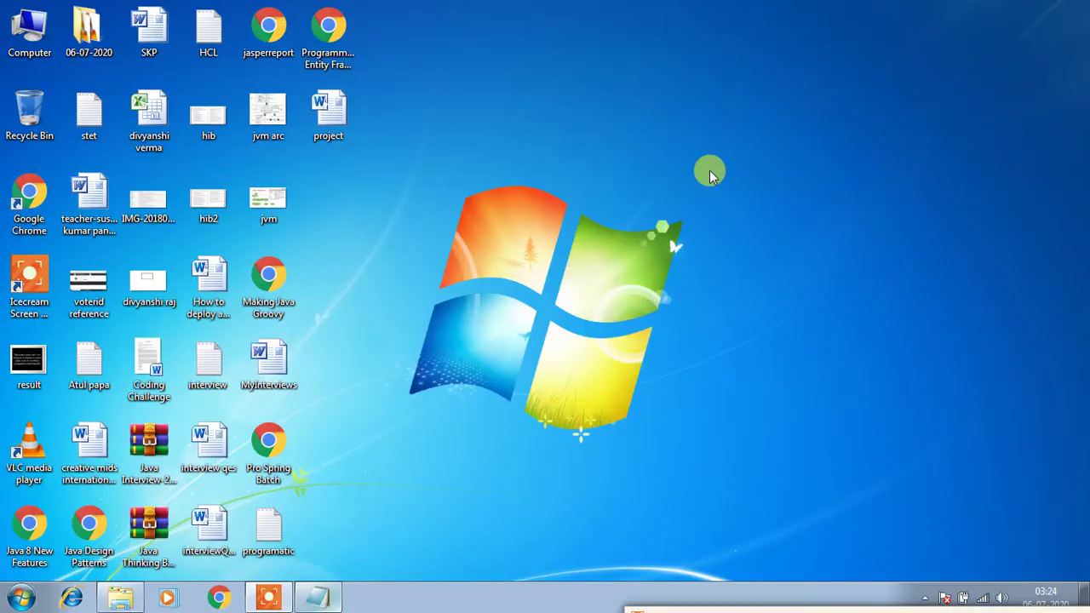
pyautogui.rightClick(712, 125)
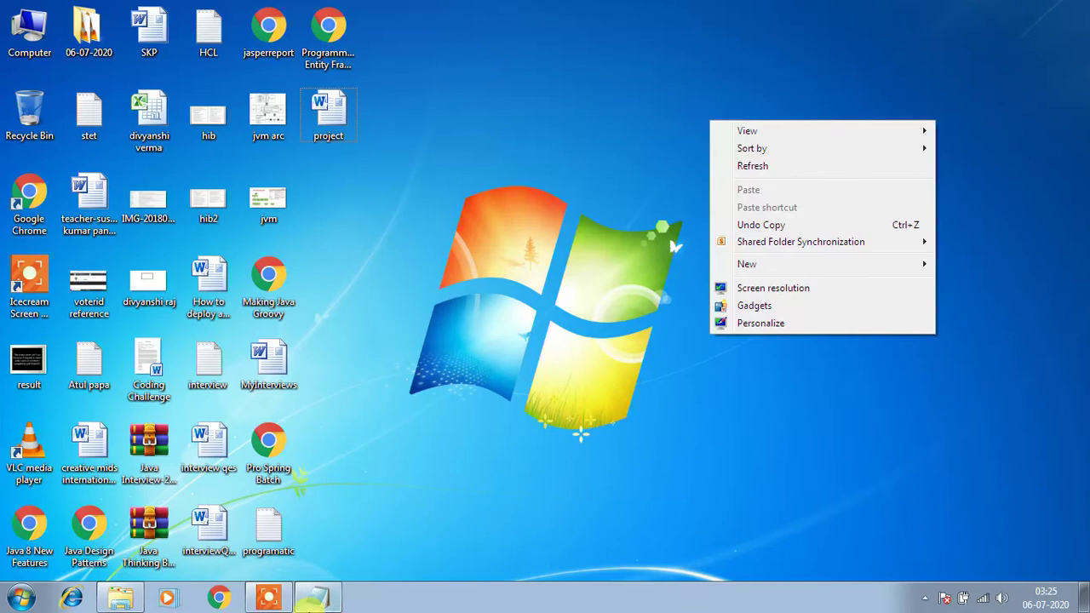
pyautogui.click(20, 600)
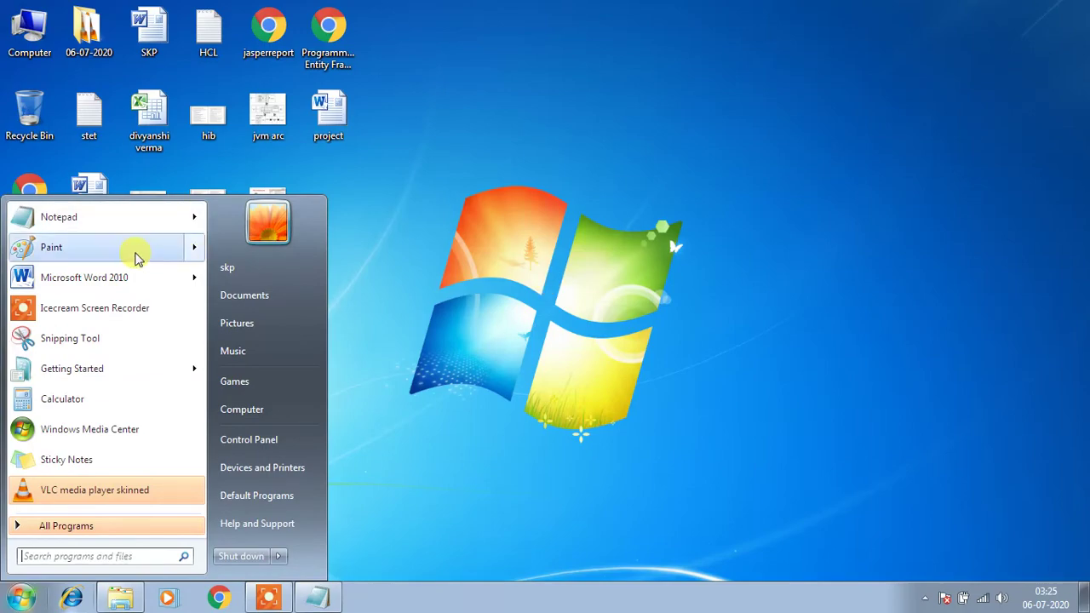
pyautogui.click(142, 336)
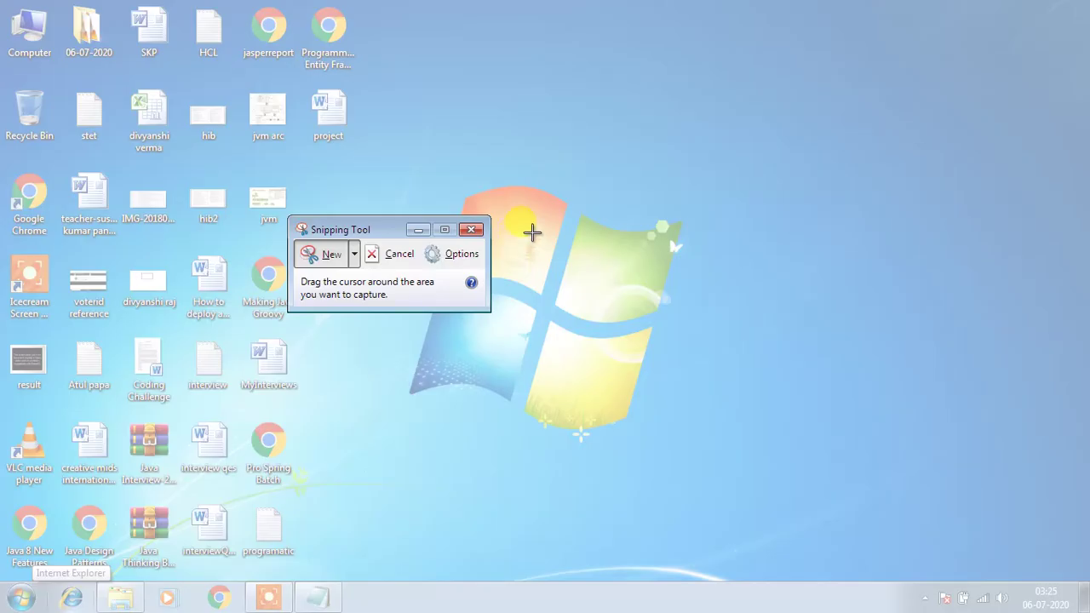
pyautogui.click(418, 229)
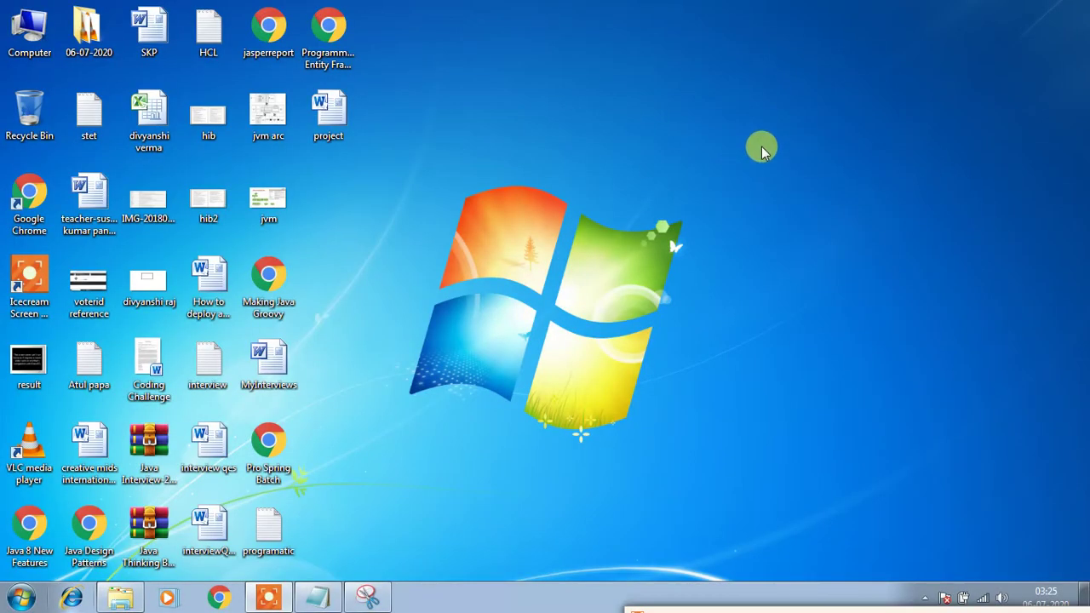
# - Capture the screen with the desktop context menu open, and paste the screenshot into Paint
pyautogui.rightClick(763, 150)
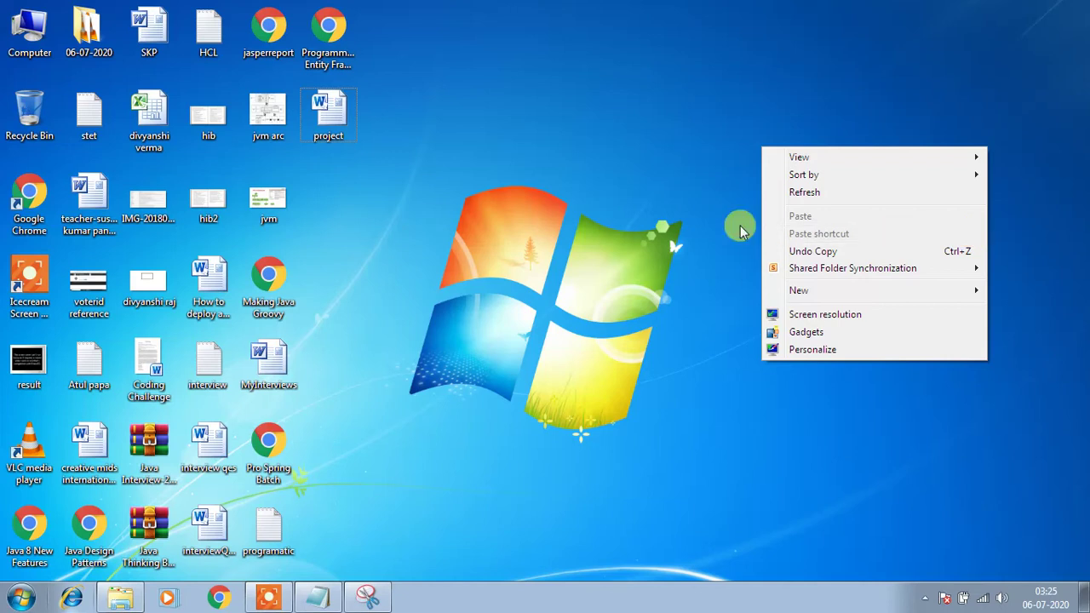
pyautogui.click(21, 596)
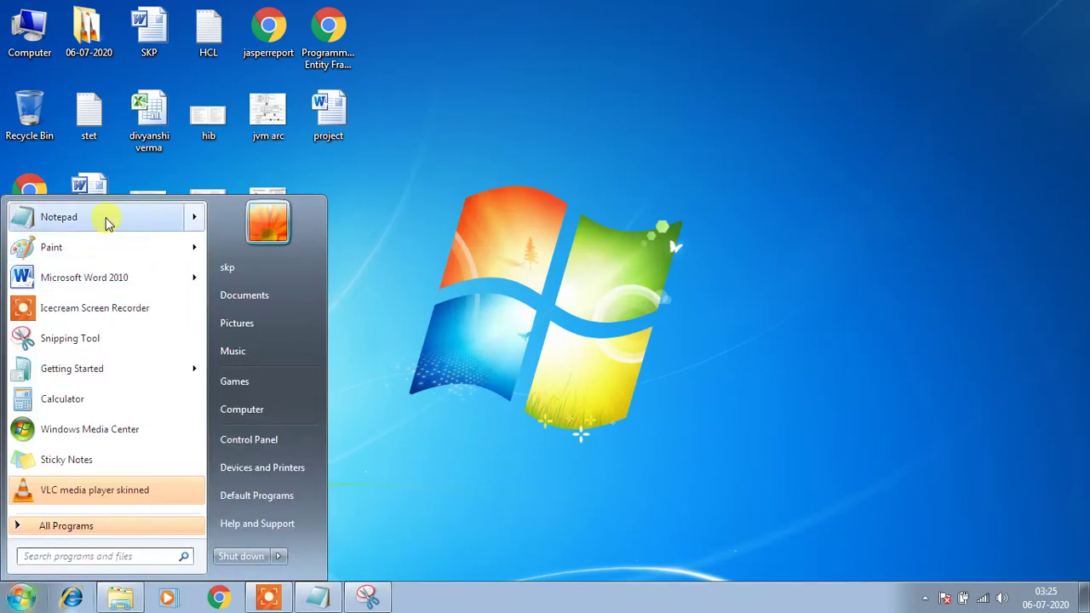
pyautogui.click(93, 247)
pyautogui.hotkey('ctrl', 'v')
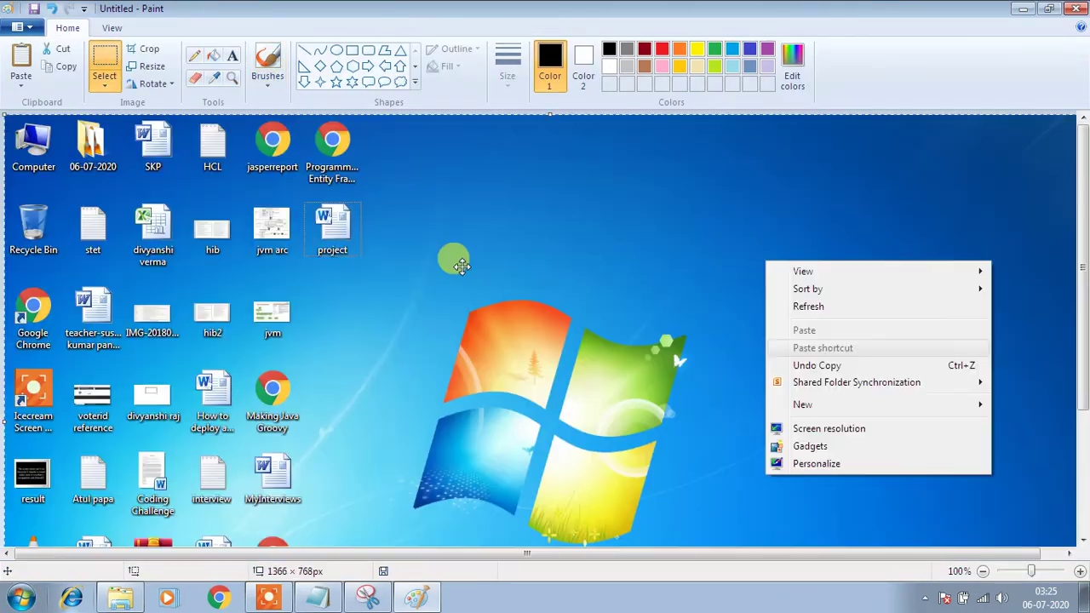
# - Crop the pasted screenshot to a rectangle of about 341 × 324 px around the context menu, and close Paint without saving
pyautogui.click(106, 86)
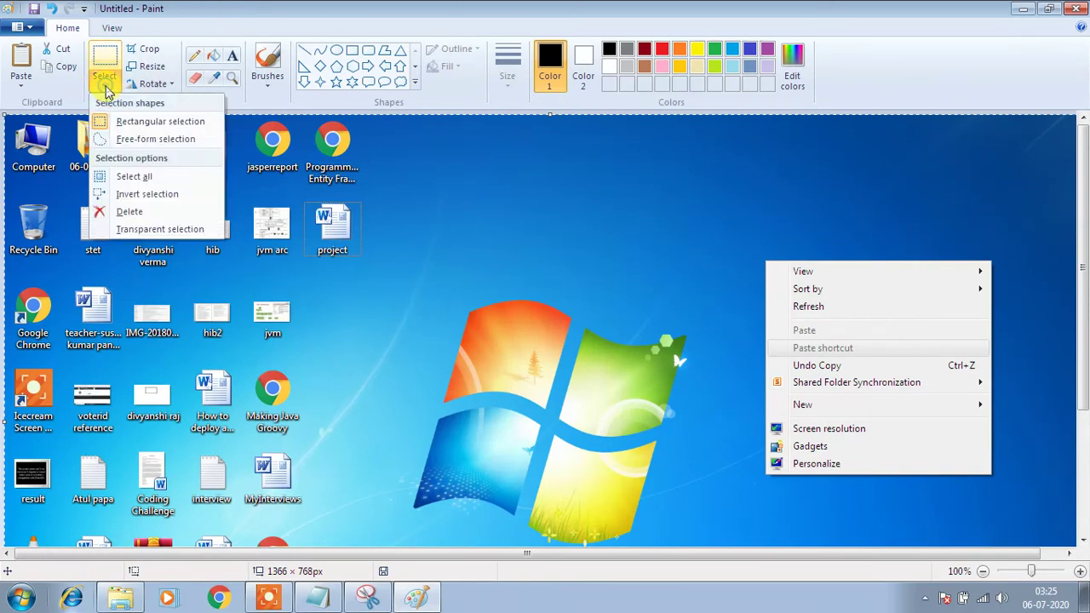
pyautogui.click(155, 120)
pyautogui.moveTo(742, 245)
pyautogui.mouseDown()
pyautogui.moveTo(974, 511)
pyautogui.moveTo(1004, 496)
pyautogui.moveTo(1016, 503)
pyautogui.mouseUp()
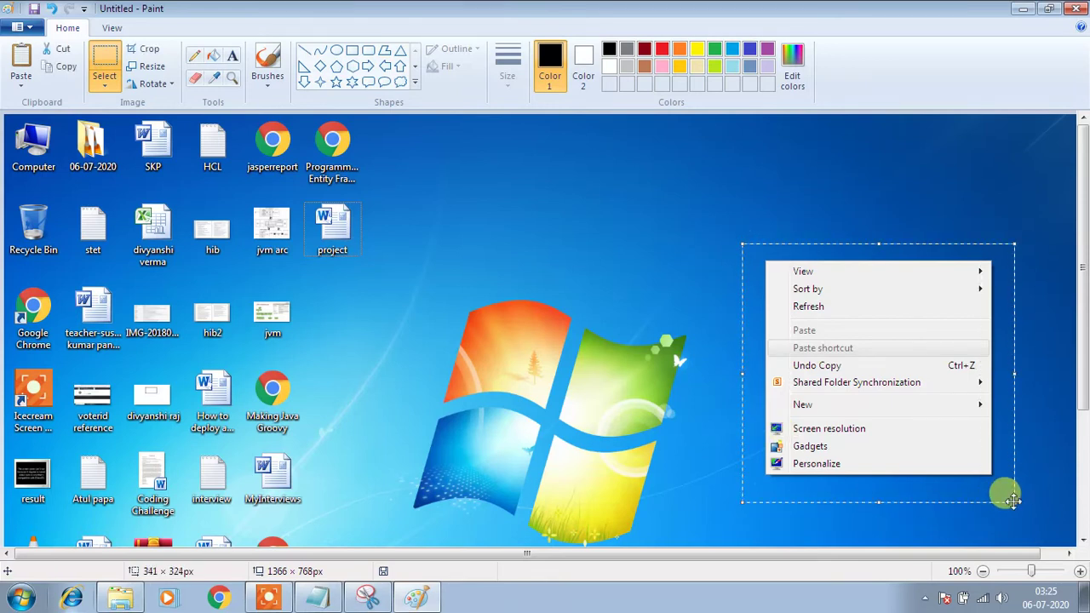
pyautogui.click(146, 48)
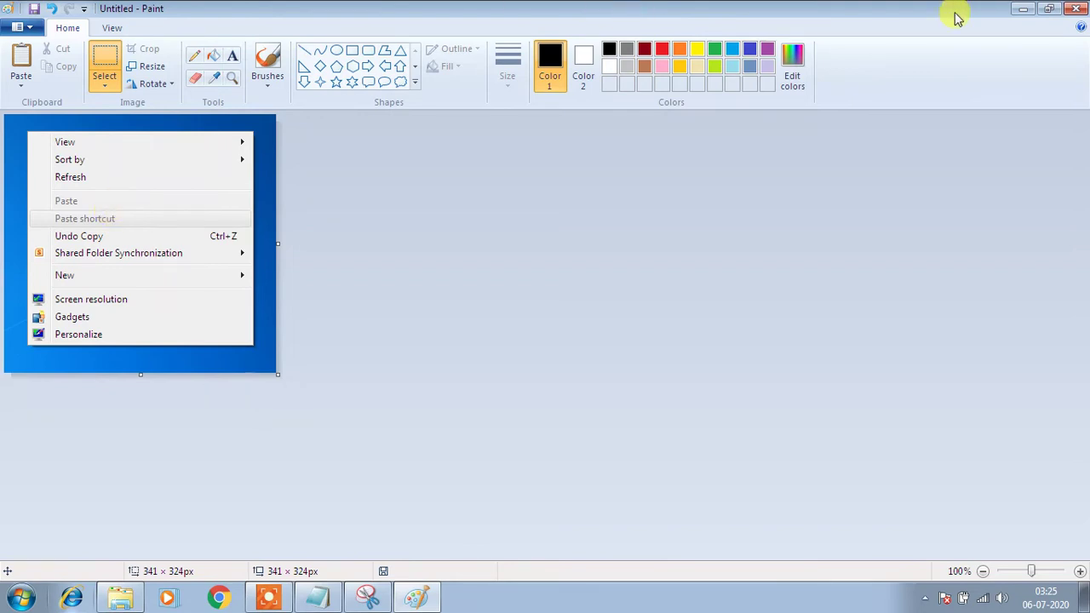
pyautogui.click(1076, 7)
pyautogui.click(576, 300)
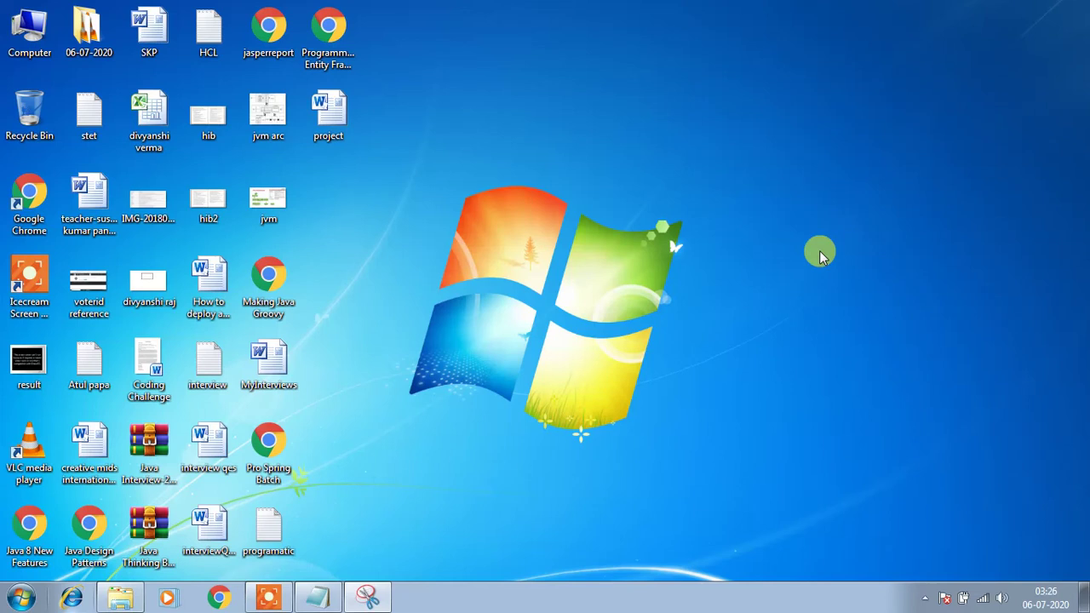
# - Change the desktop view to Large icons
pyautogui.rightClick(767, 186)
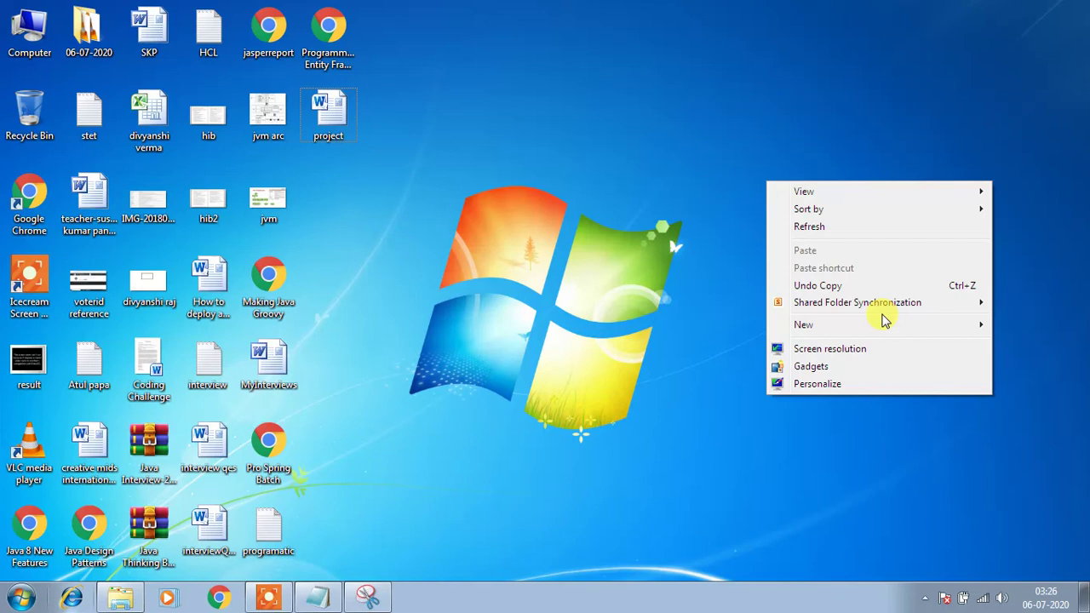
pyautogui.moveTo(823, 211)
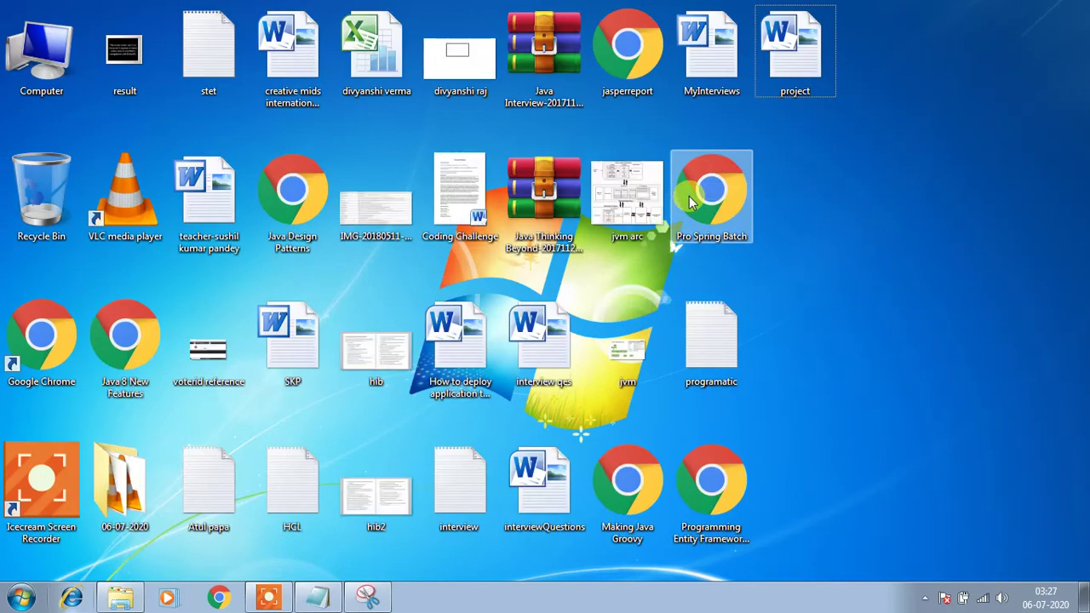
pyautogui.rightClick(872, 204)
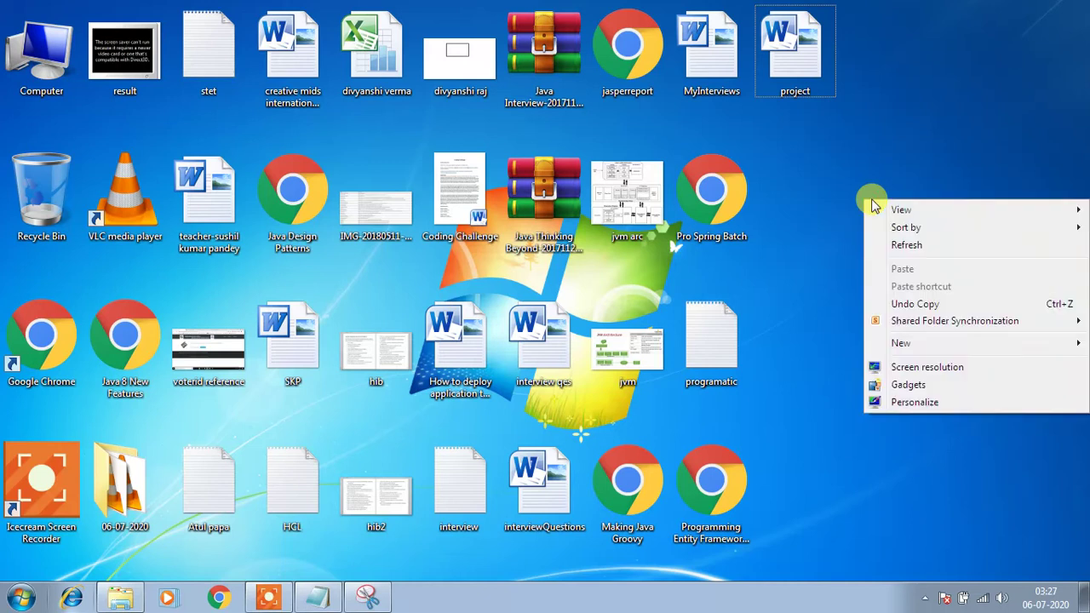
pyautogui.click(823, 163)
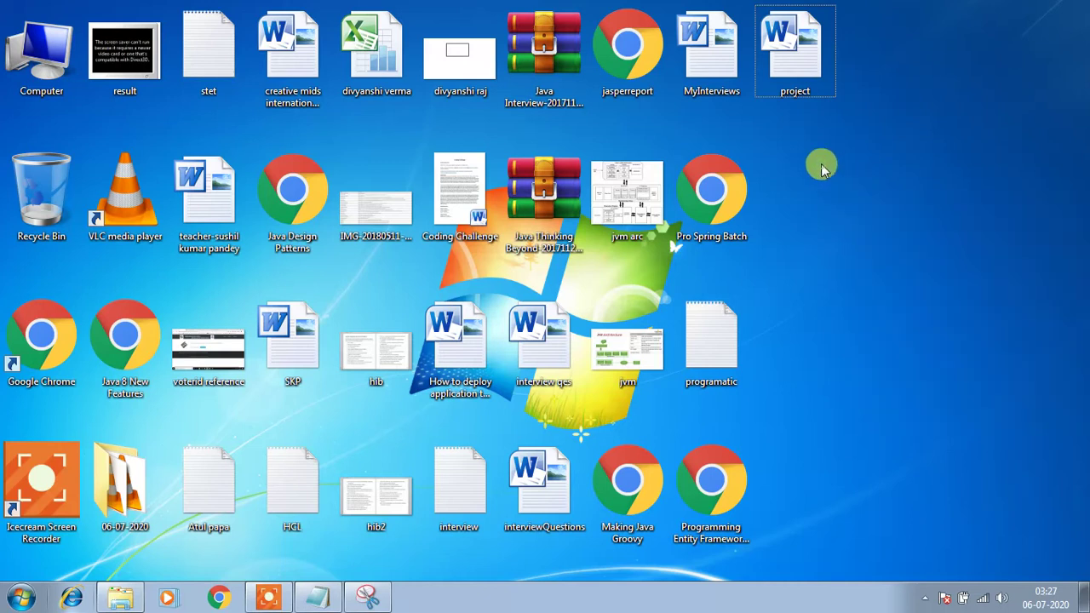
# - Set the desktop icon size to Medium icons
pyautogui.rightClick(852, 212)
pyautogui.moveTo(886, 221)
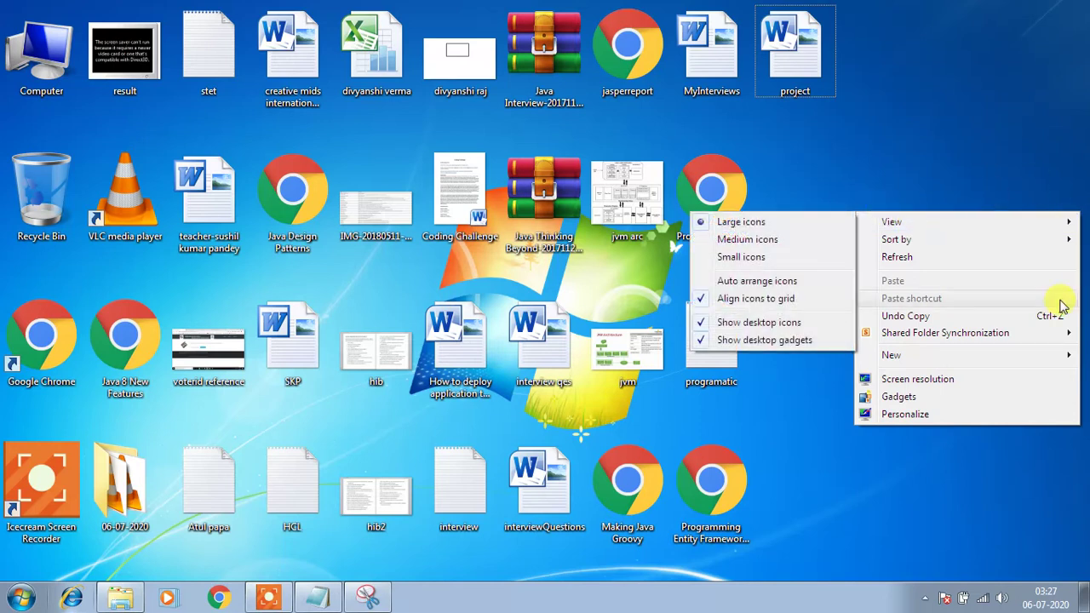
pyautogui.moveTo(944, 224)
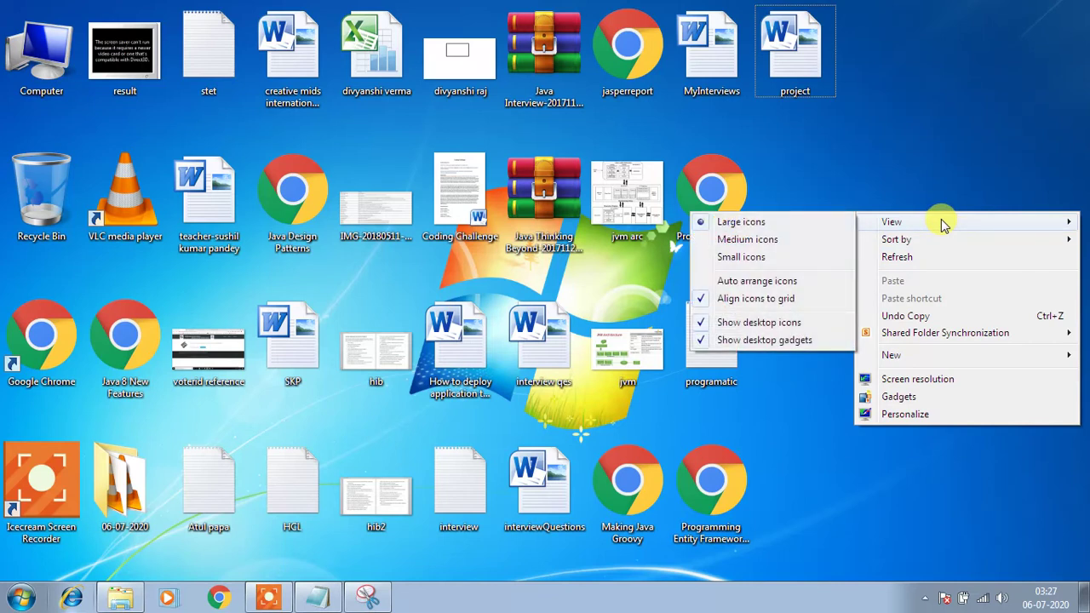
pyautogui.click(788, 241)
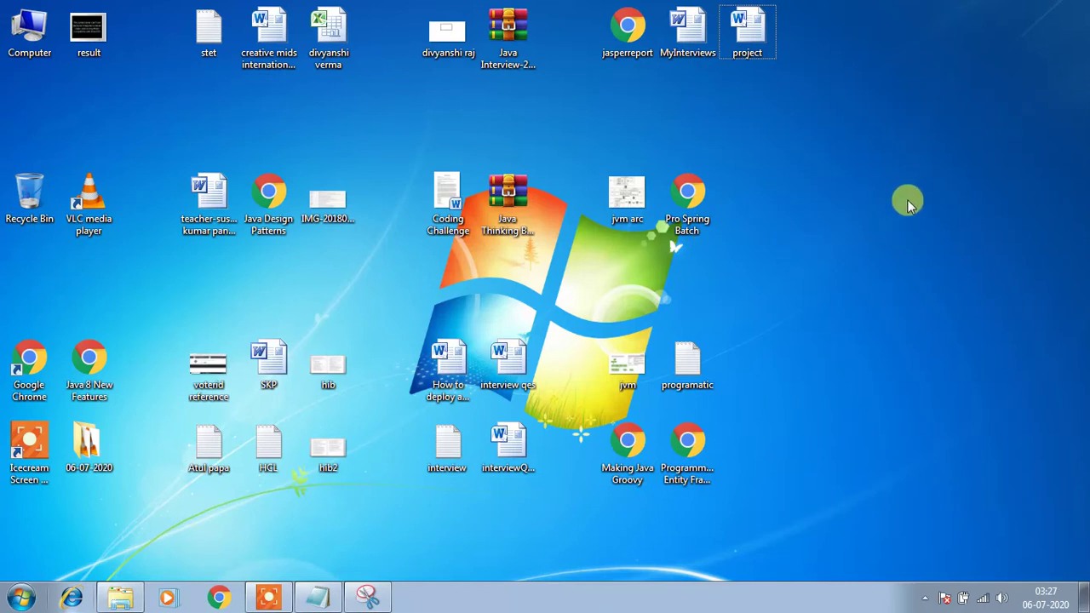
# - Set the desktop icon size to Small icons and turn on Auto arrange icons
pyautogui.rightClick(910, 202)
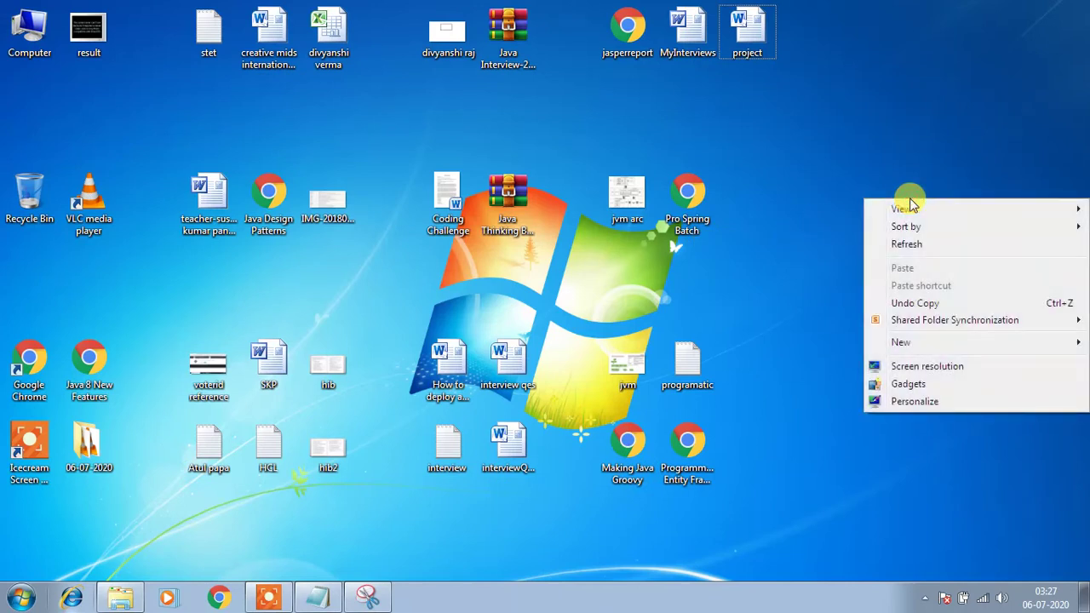
pyautogui.moveTo(914, 204)
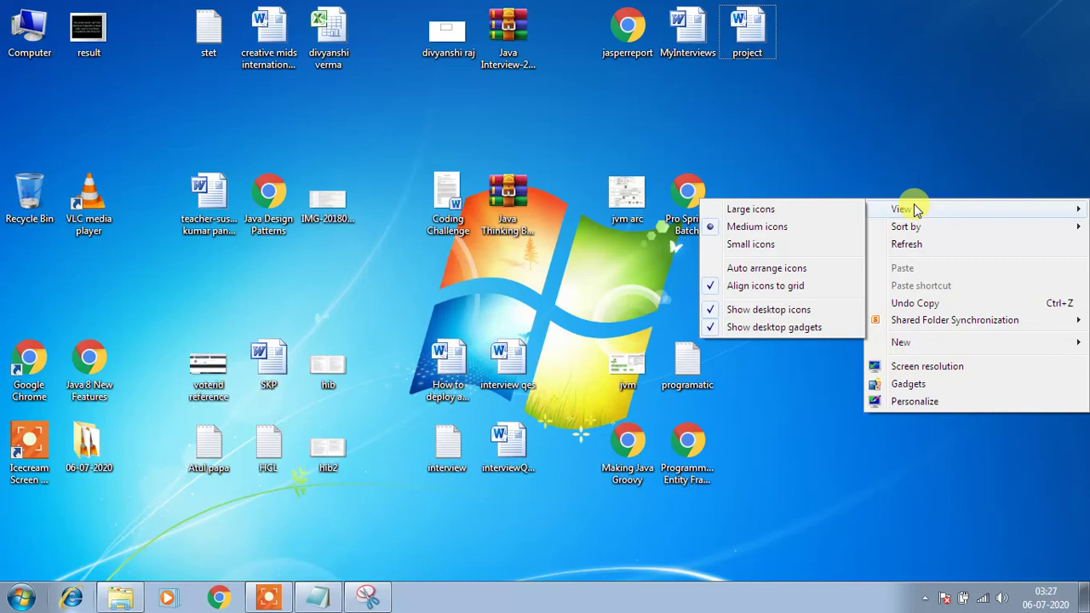
pyautogui.click(785, 247)
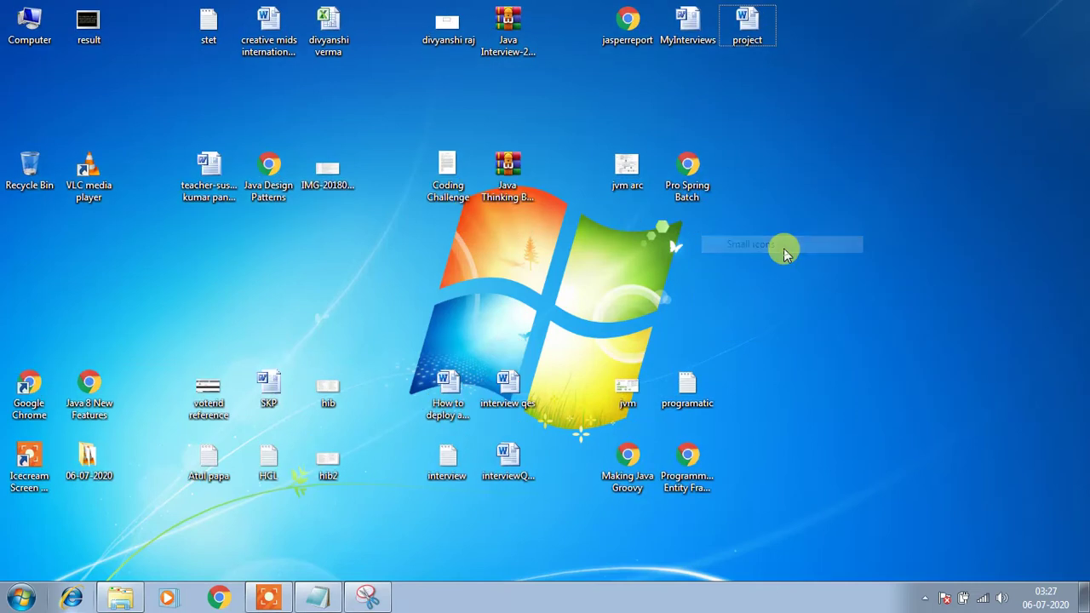
pyautogui.rightClick(882, 178)
pyautogui.moveTo(901, 185)
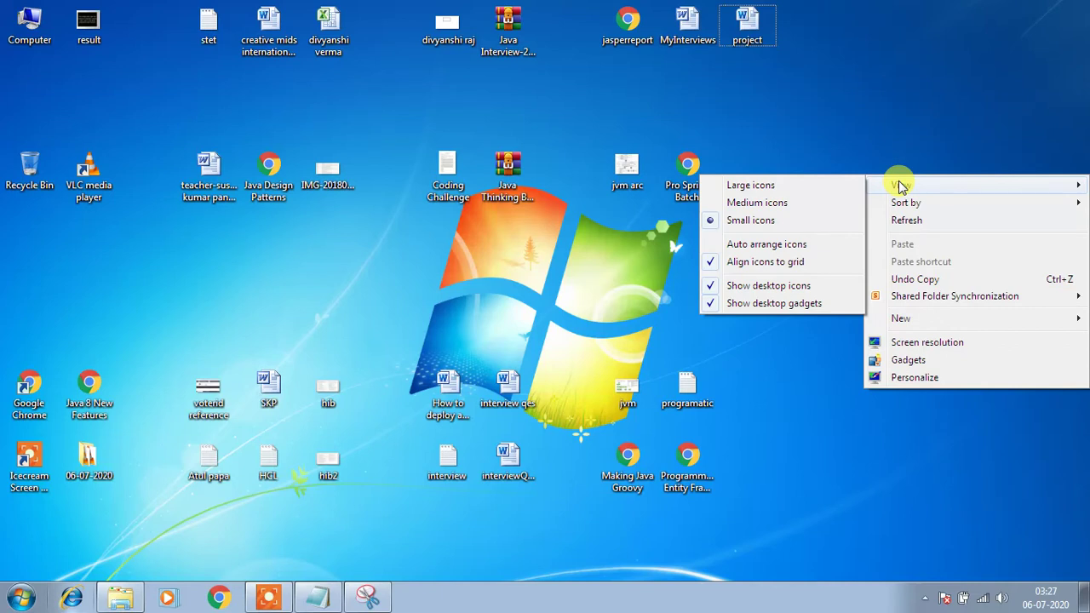
pyautogui.click(793, 245)
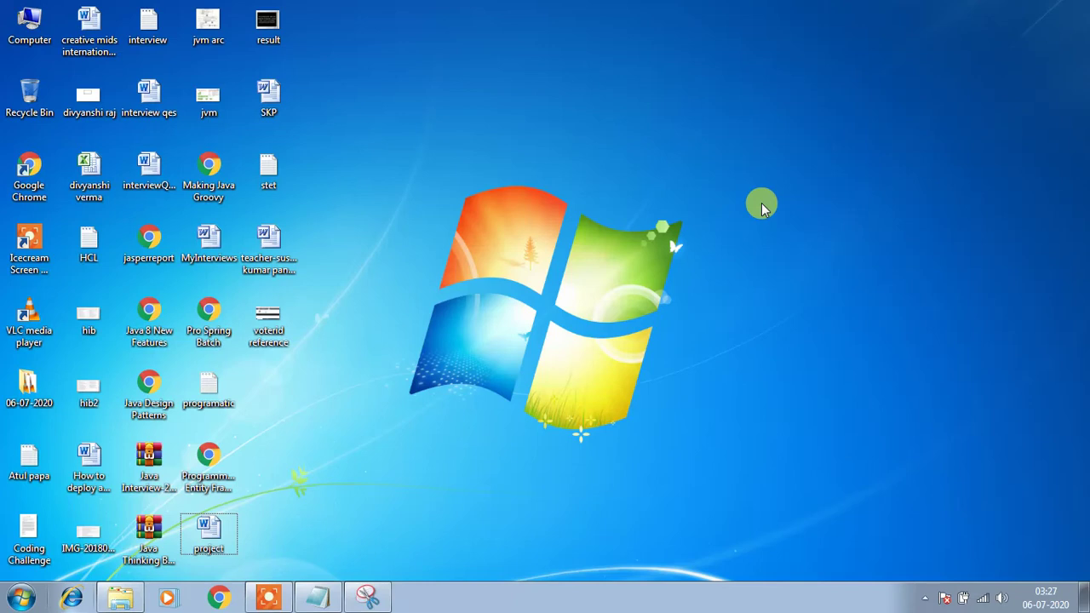
# - Switch the desktop view to Large icons, followed by Medium icons
pyautogui.rightClick(632, 101)
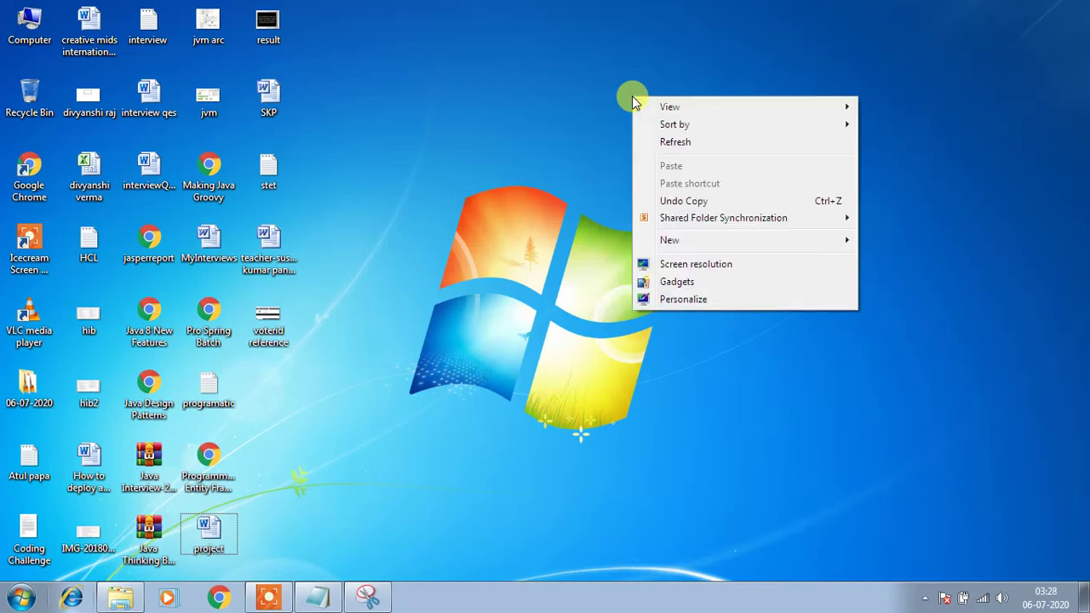
pyautogui.moveTo(649, 107)
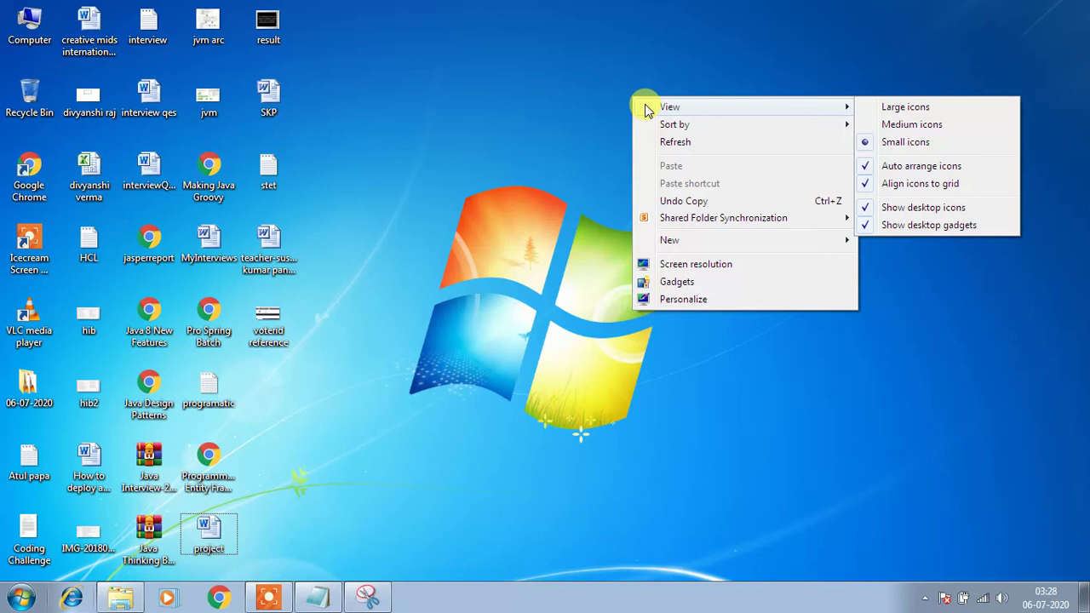
pyautogui.click(883, 107)
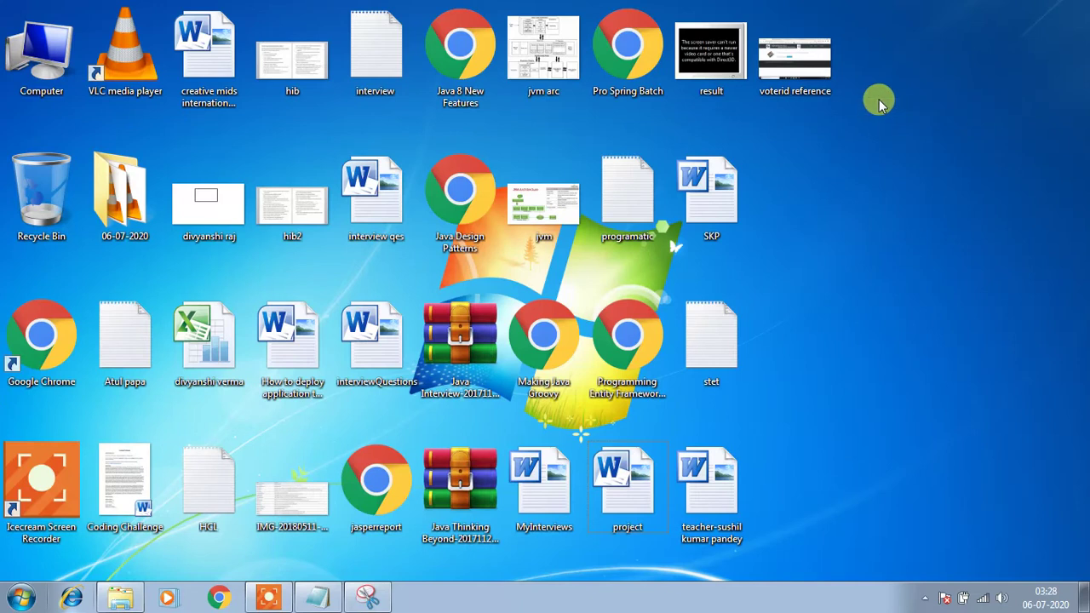
pyautogui.rightClick(864, 99)
pyautogui.moveTo(896, 111)
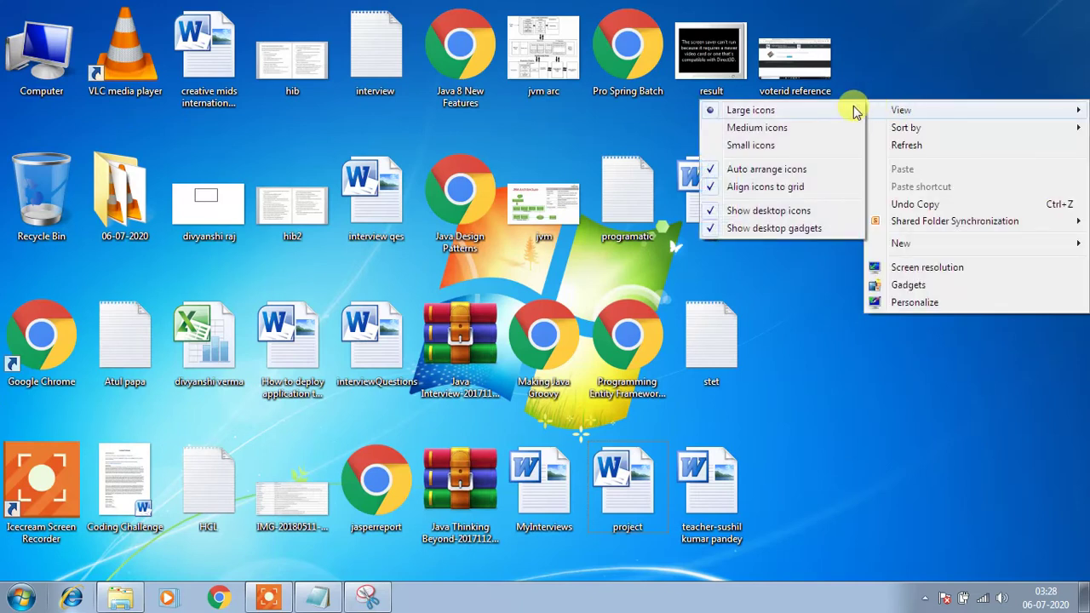
pyautogui.click(816, 128)
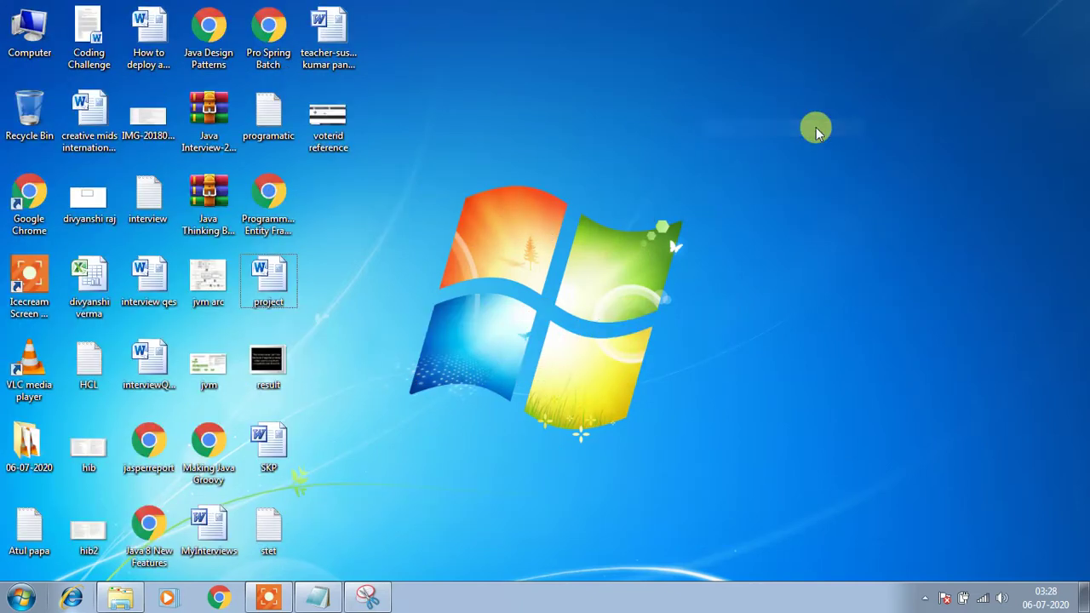
# - Return the desktop view to Small icons
pyautogui.rightClick(739, 110)
pyautogui.moveTo(792, 122)
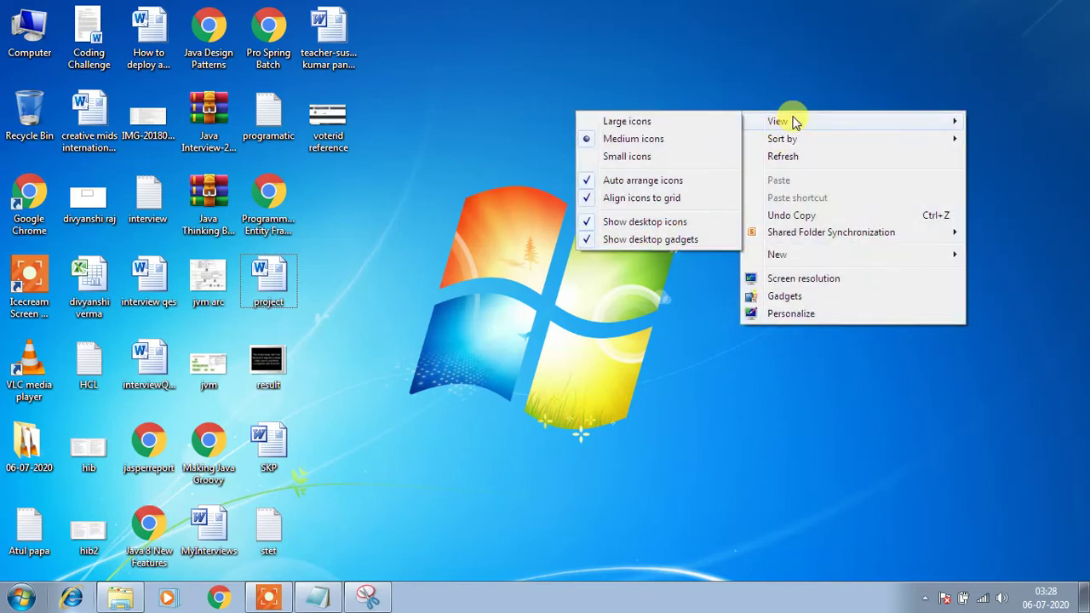
pyautogui.click(657, 158)
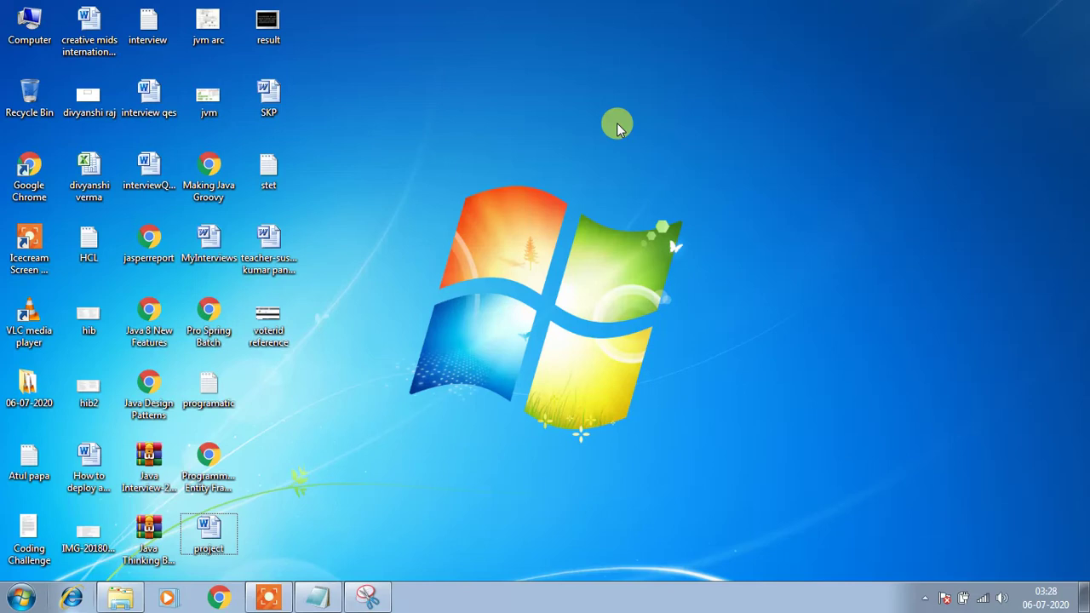
# - Sort the desktop icons by size, and re-sort them by item type
pyautogui.rightClick(636, 81)
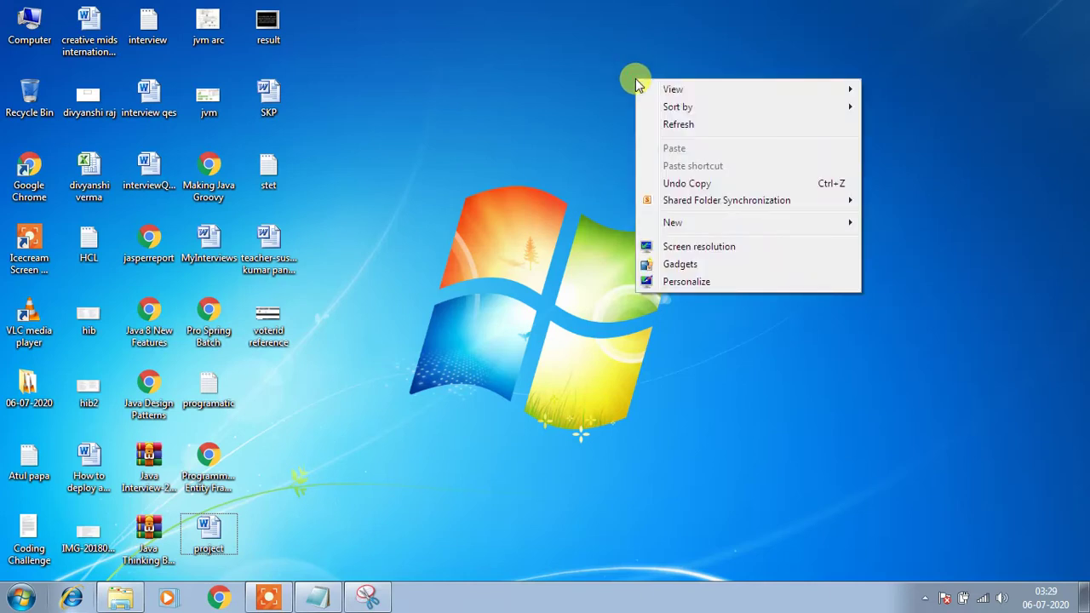
pyautogui.moveTo(670, 108)
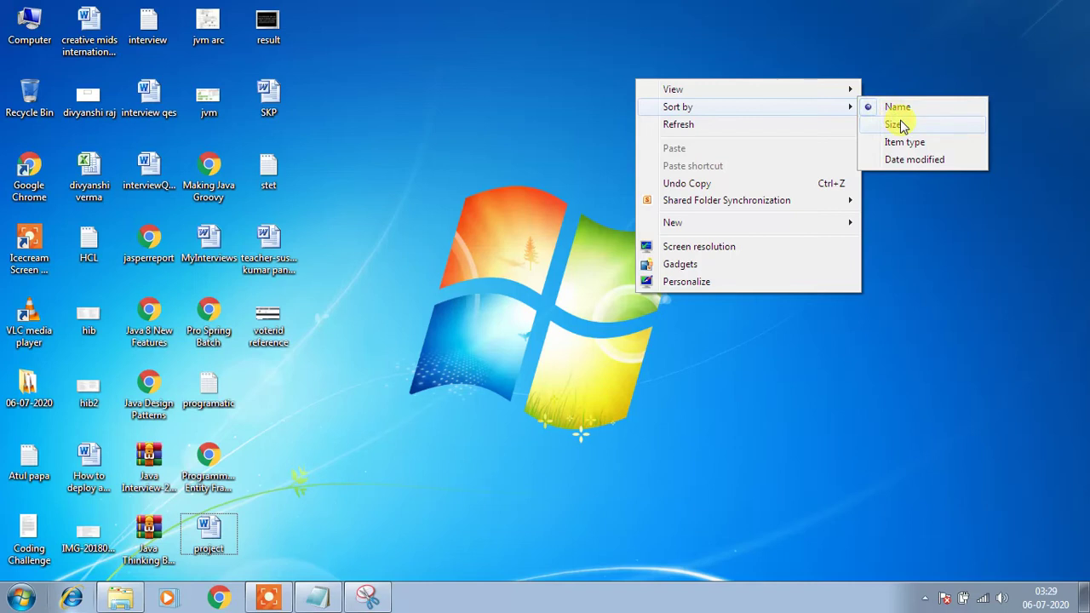
pyautogui.click(903, 124)
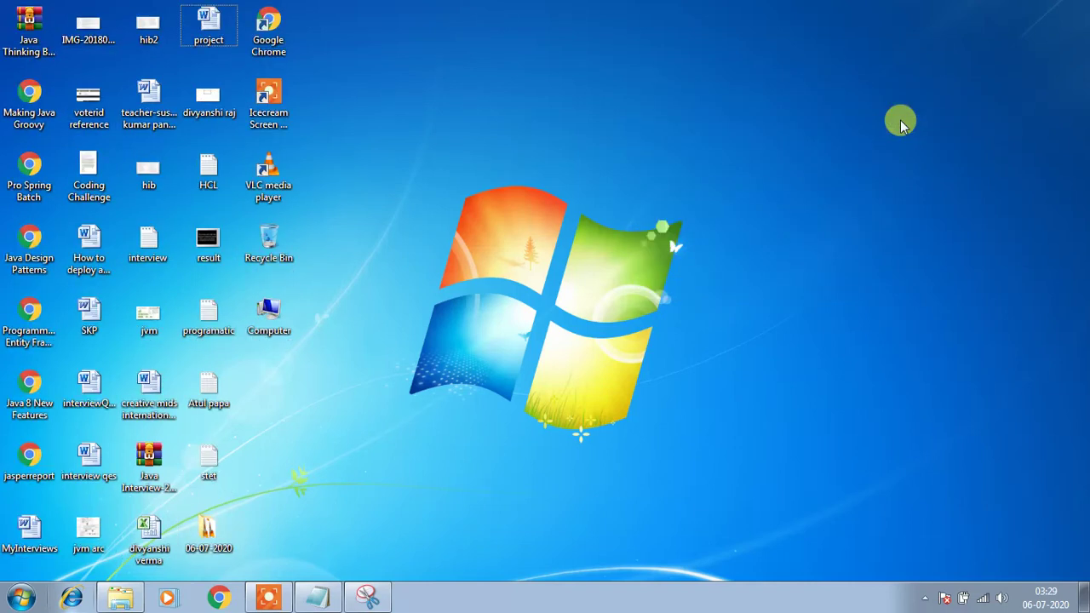
pyautogui.rightClick(761, 96)
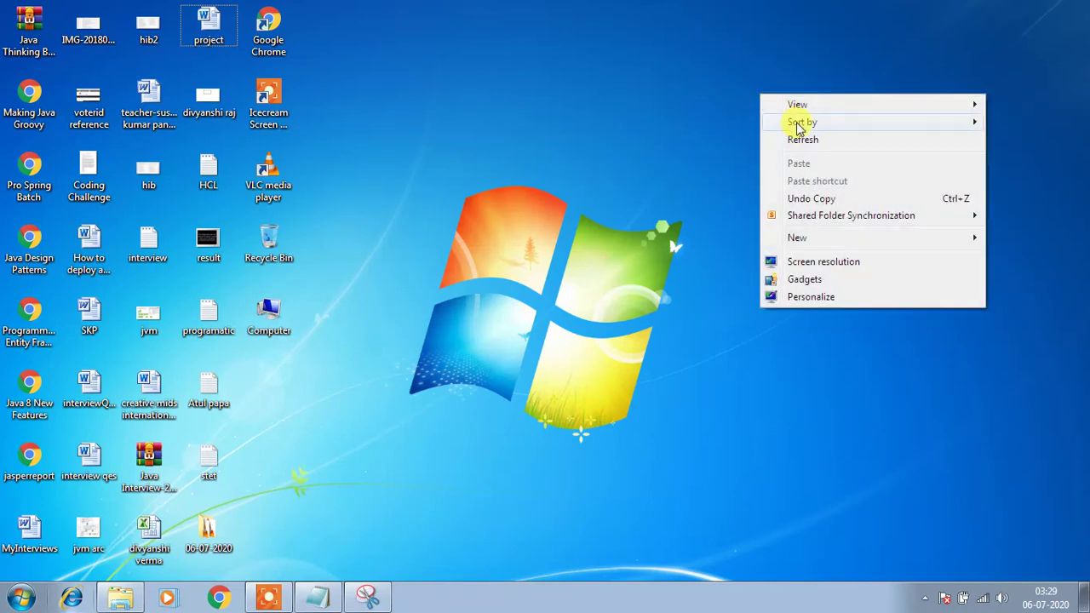
pyautogui.moveTo(799, 126)
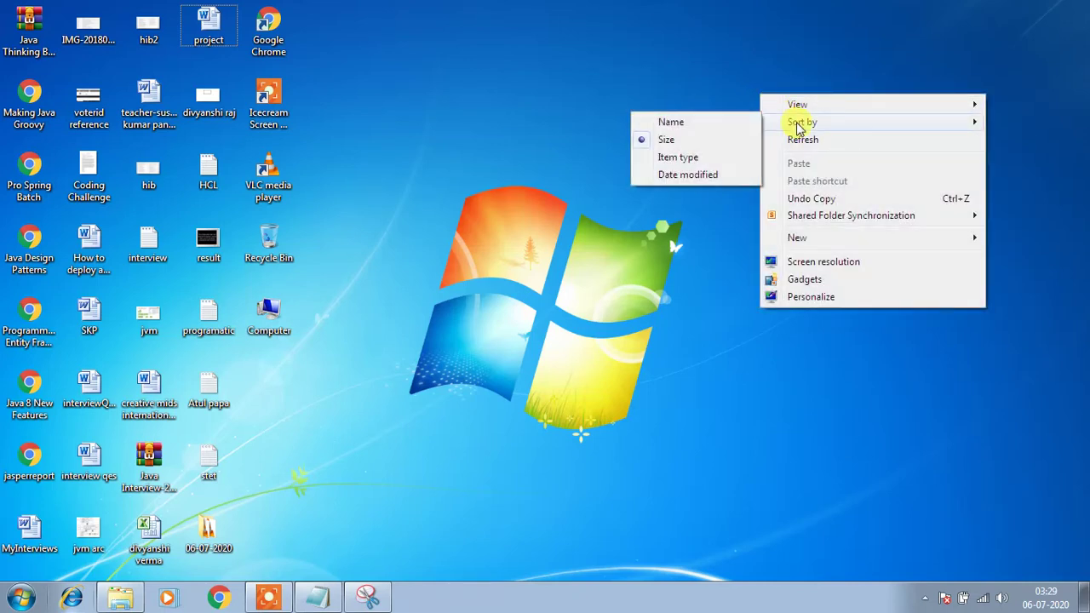
pyautogui.click(729, 158)
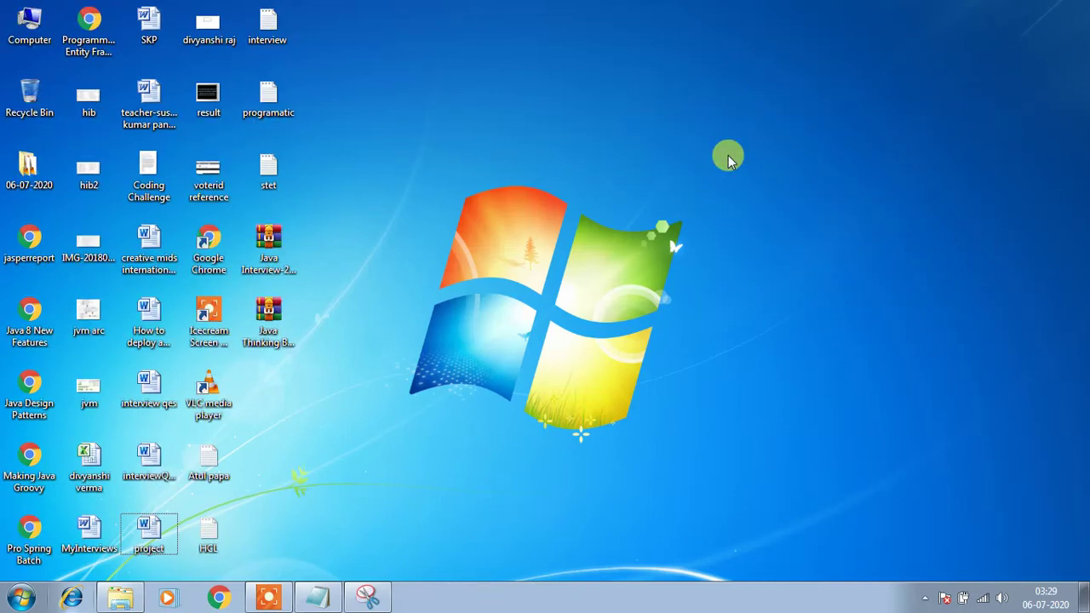
# - Sort the desktop icons by date modified
pyautogui.rightClick(663, 103)
pyautogui.moveTo(701, 130)
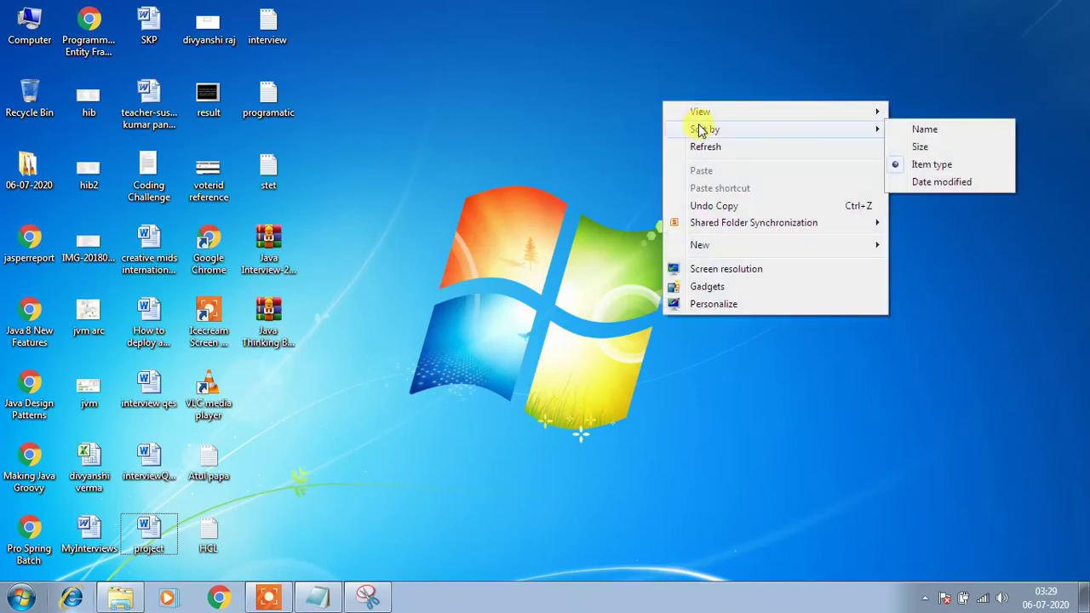
pyautogui.click(950, 181)
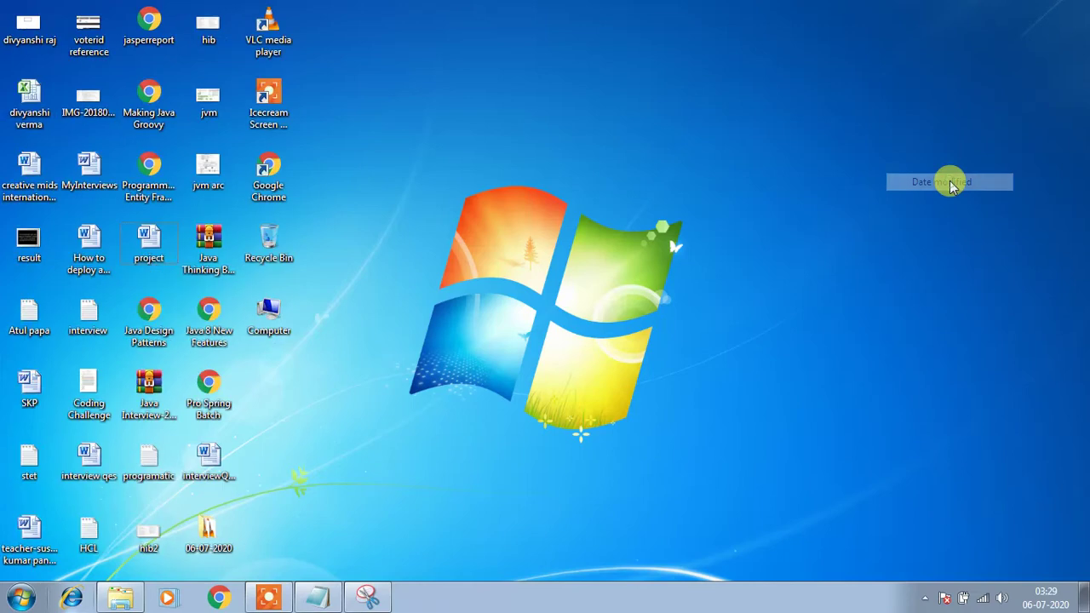
# - Sort the desktop icons by name
pyautogui.rightClick(824, 125)
pyautogui.moveTo(869, 151)
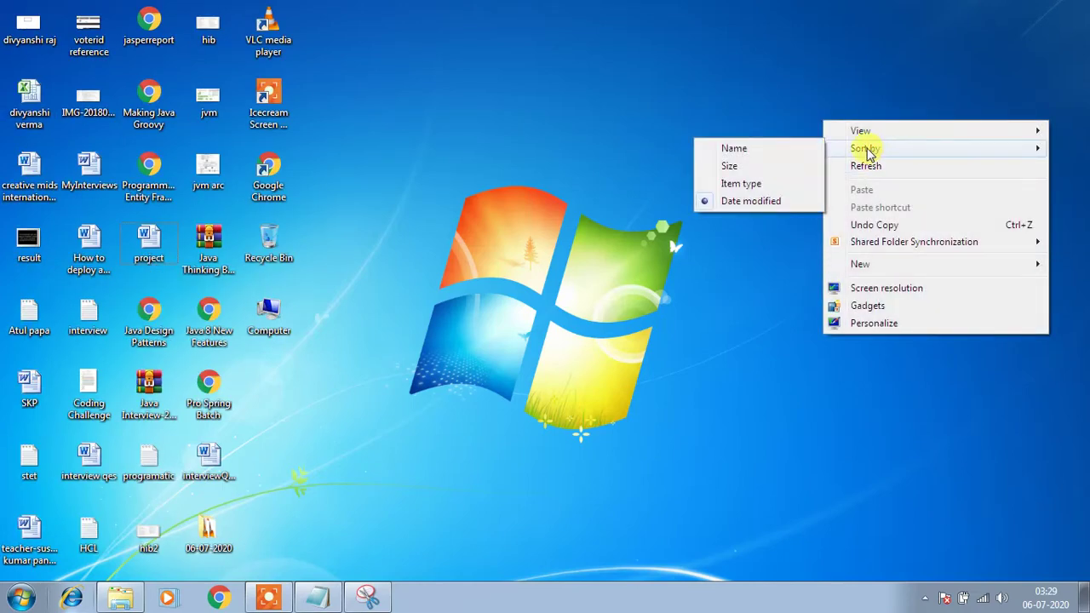
pyautogui.click(778, 149)
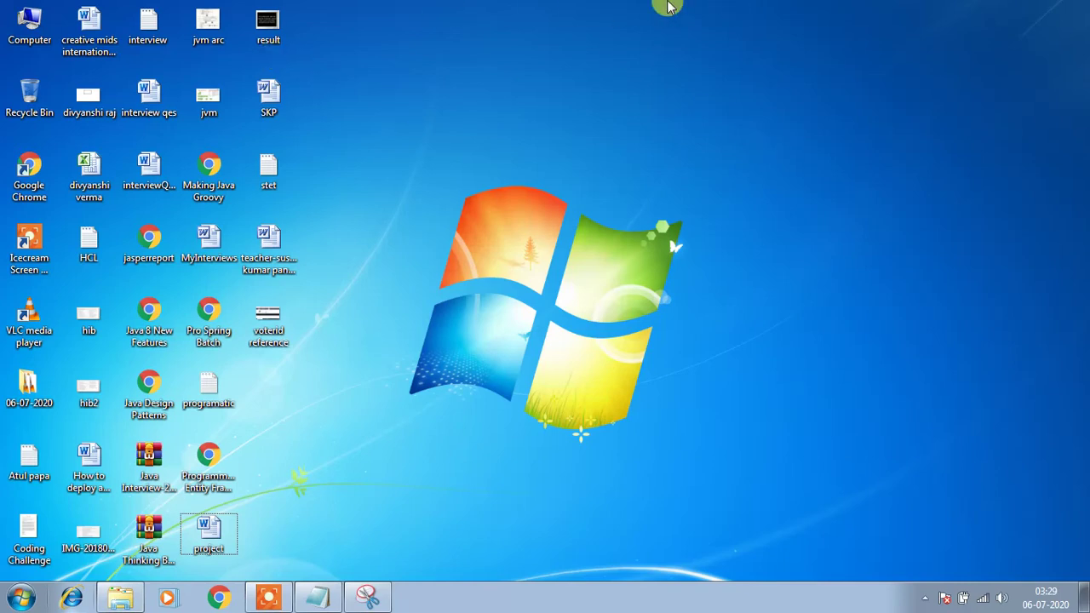
pyautogui.rightClick(667, 187)
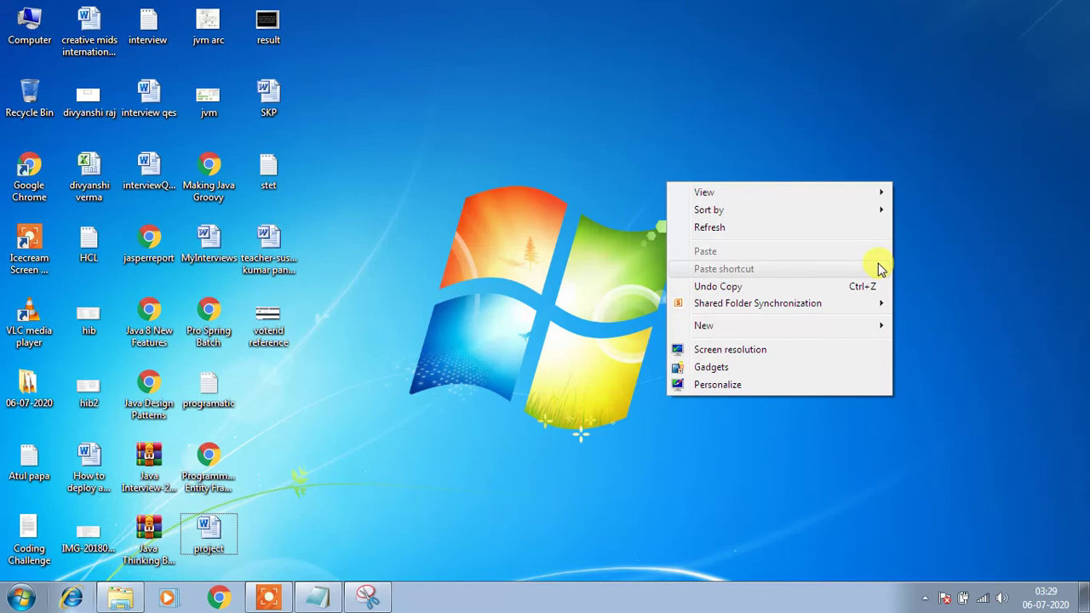
pyautogui.moveTo(837, 221)
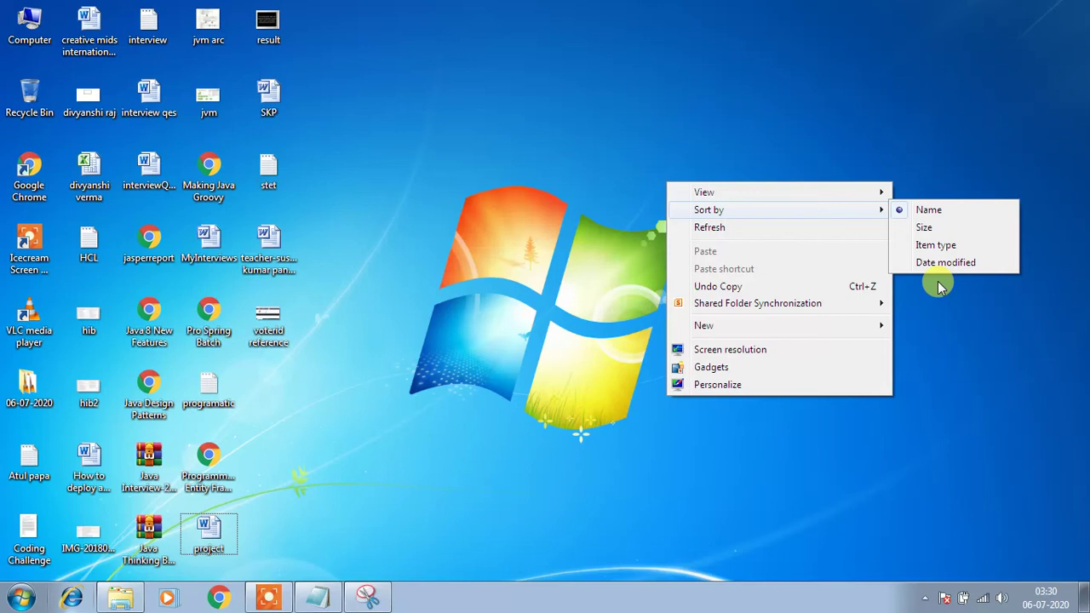
pyautogui.click(675, 458)
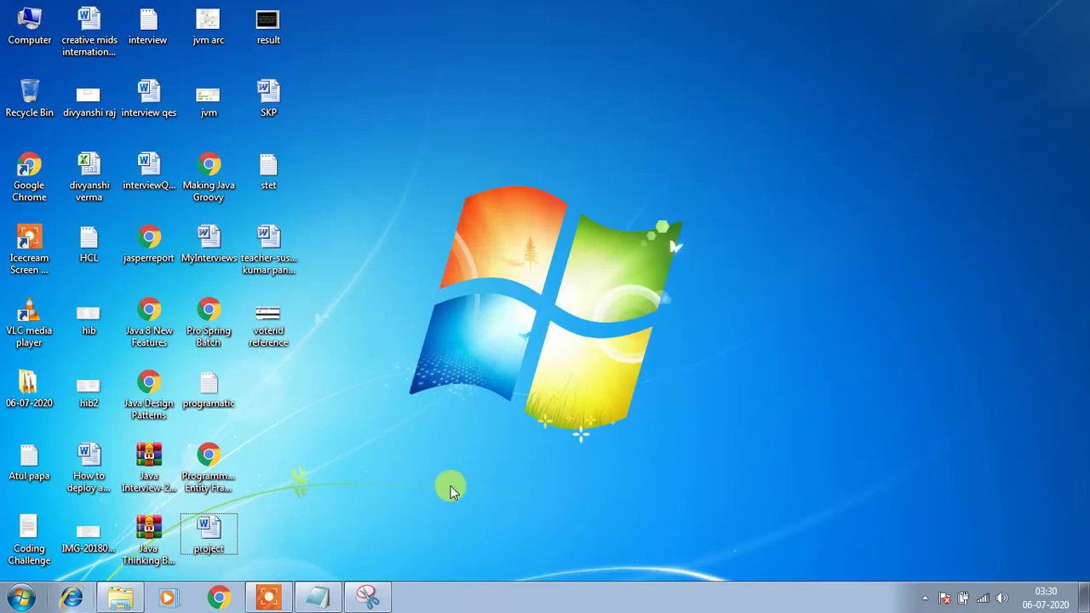
# - Close the Snipping Tool, and add the line "6.Changing the desktop background" below item 5 in the Notepad list
pyautogui.click(384, 601)
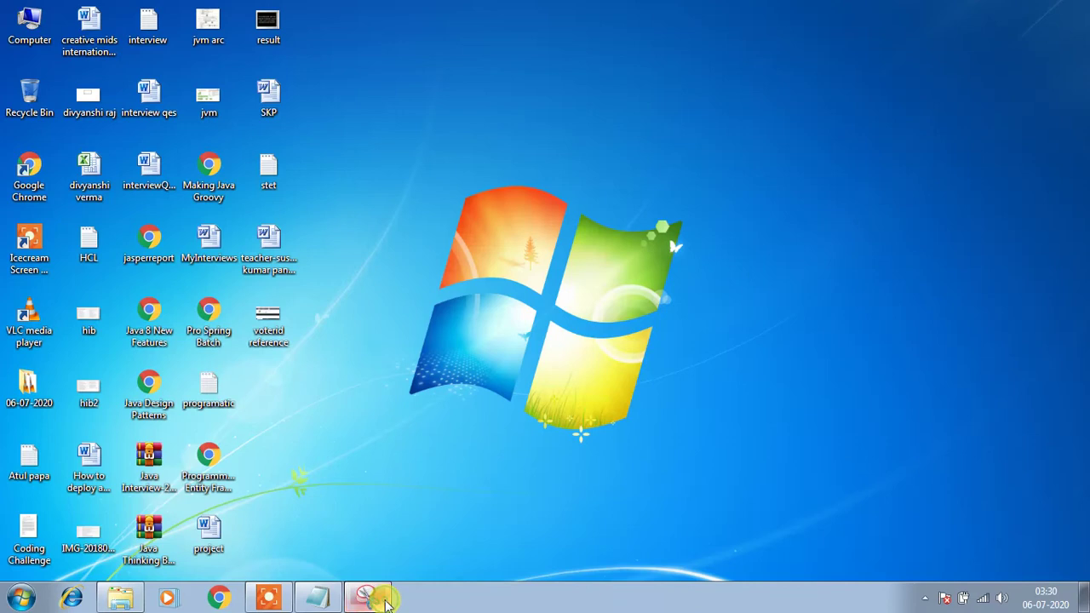
pyautogui.click(473, 227)
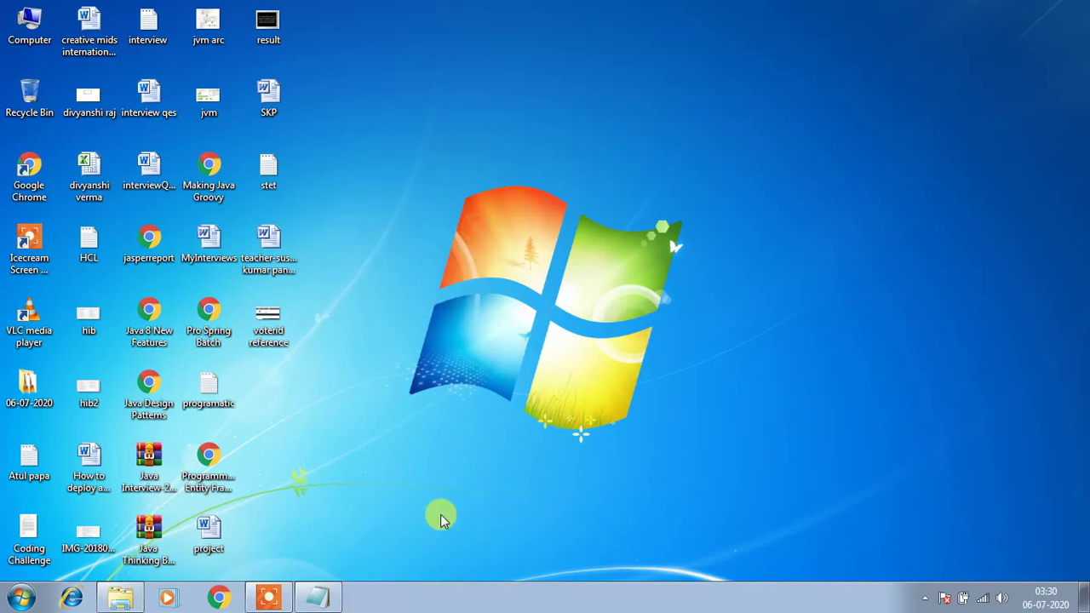
pyautogui.click(313, 596)
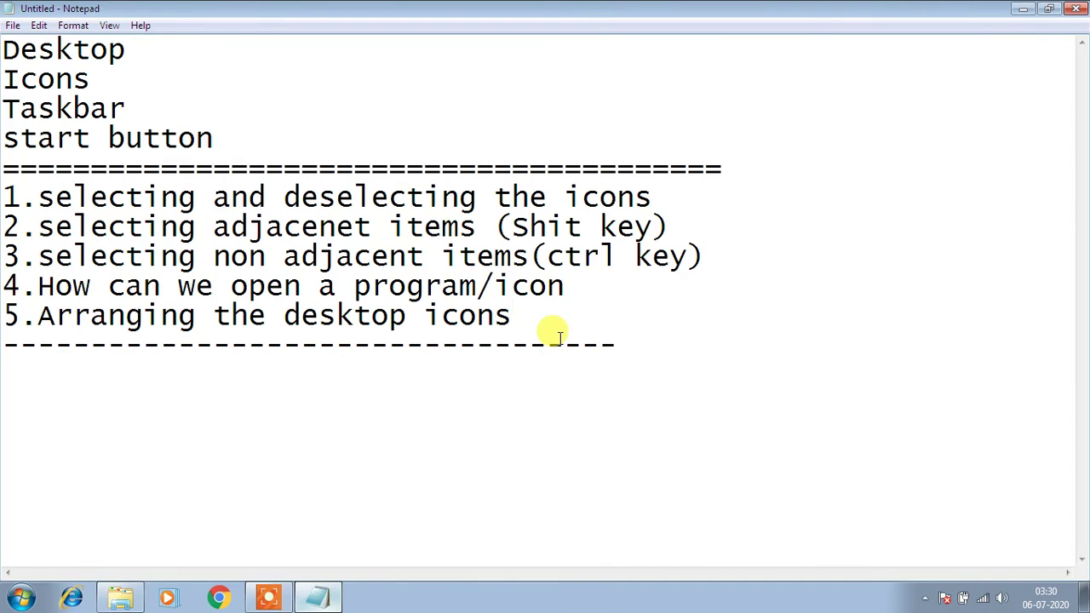
pyautogui.press('Return')
pyautogui.write('6.Changing the de')
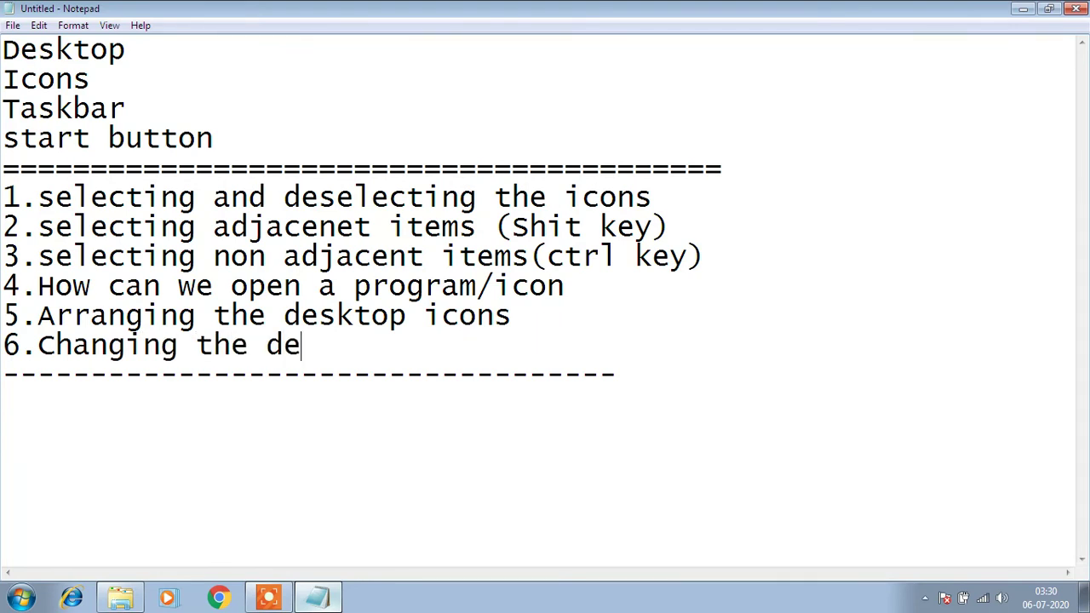
pyautogui.write('sktp')
pyautogui.press('BackSpace')
pyautogui.write('op bac')
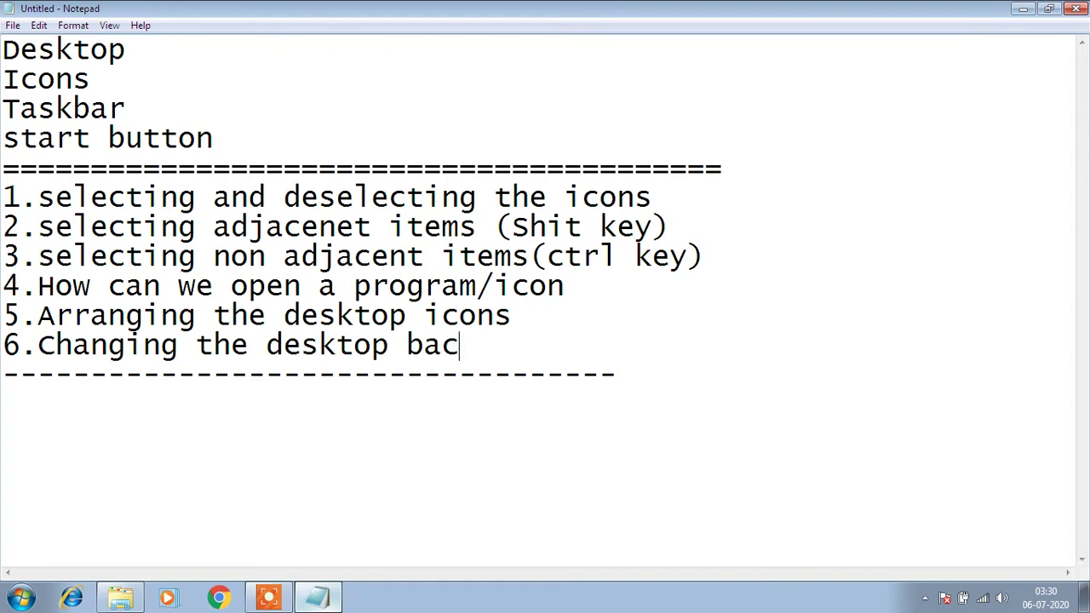
pyautogui.write('kground')
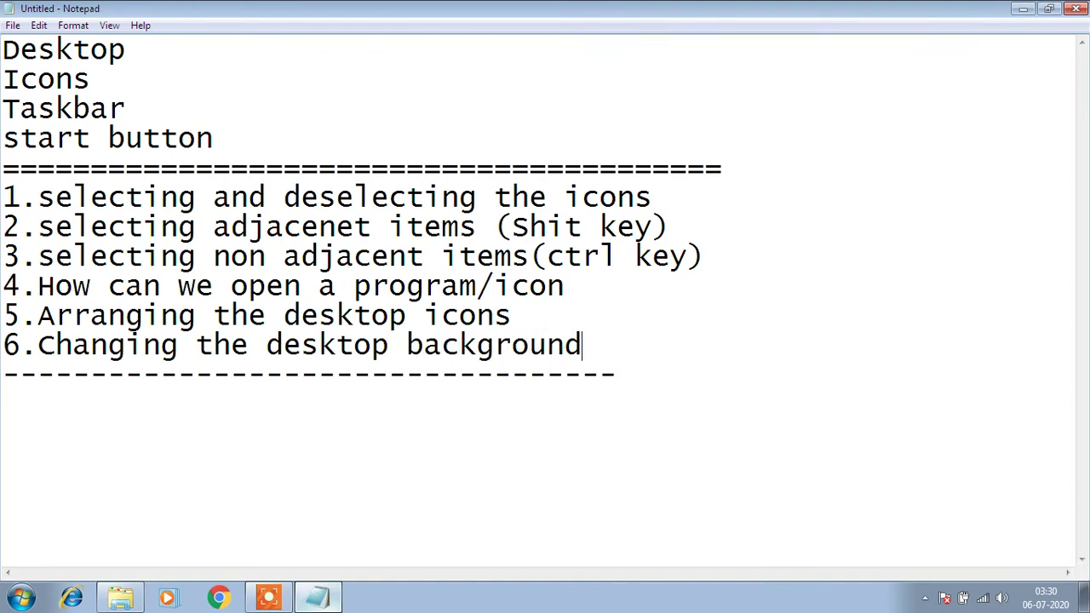
# - Minimize the Notepad window to return to the desktop
pyautogui.moveTo(563, 345); pyautogui.dragTo(997, 11)
pyautogui.click(959, 162)
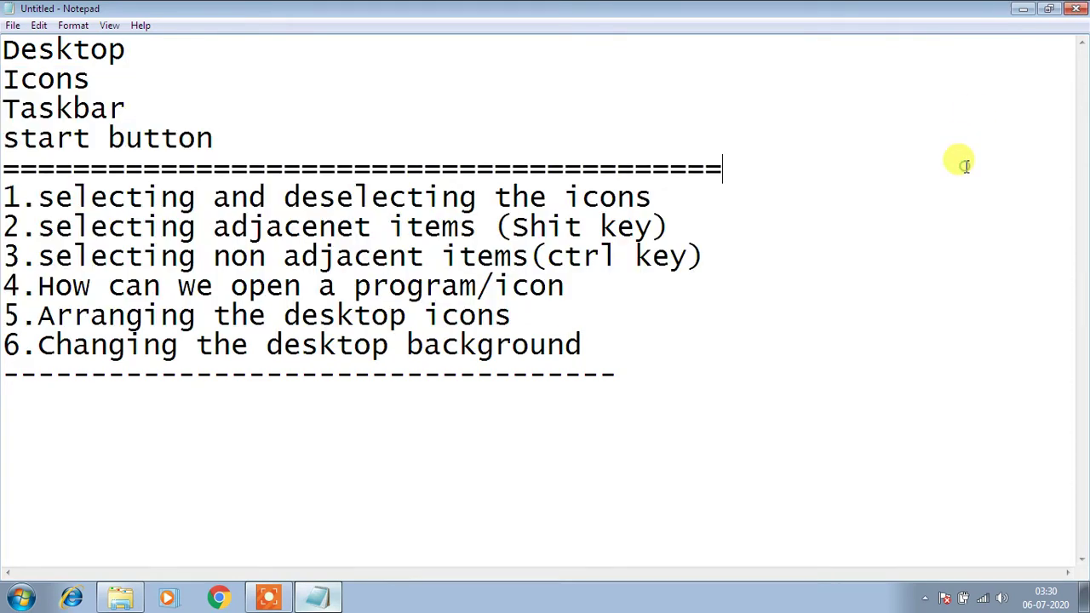
pyautogui.click(1028, 14)
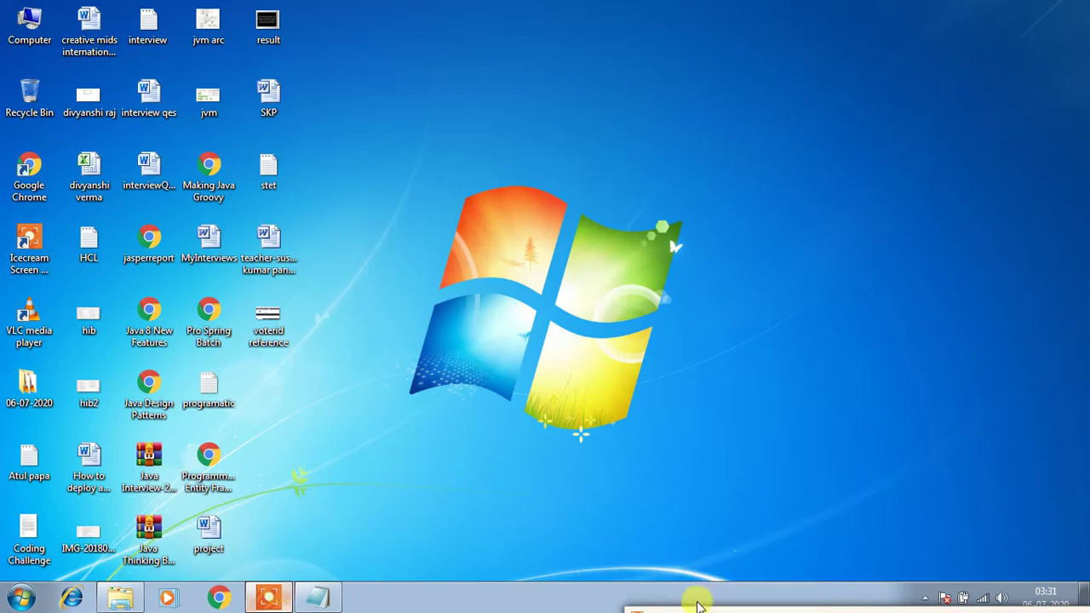
pyautogui.moveTo(698, 609)
pyautogui.moveTo(638, 500); pyautogui.dragTo(631, 537)
pyautogui.click(614, 567)
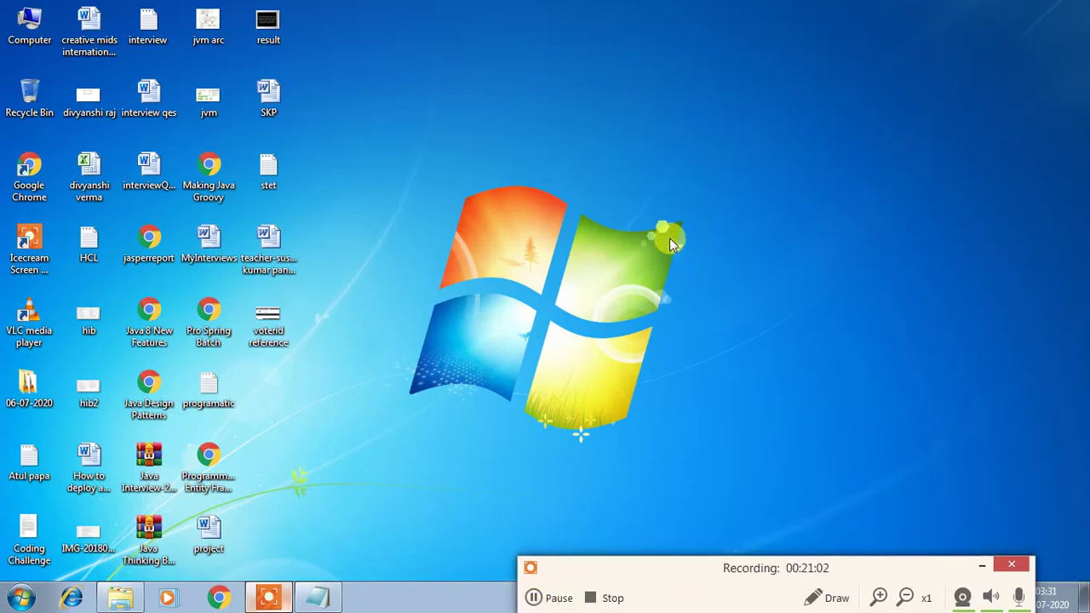
pyautogui.rightClick(670, 238)
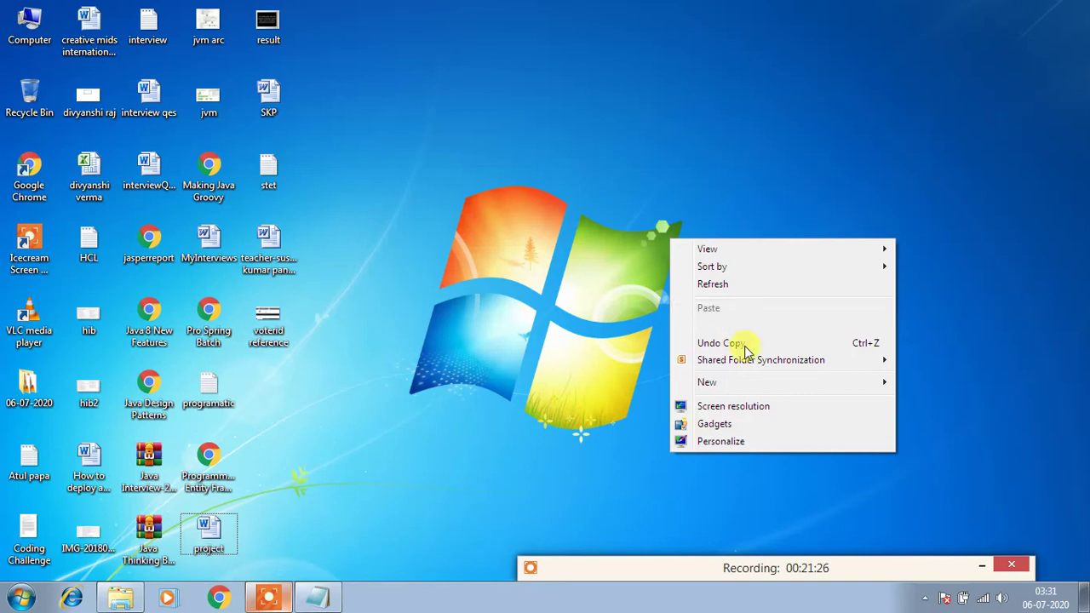
pyautogui.click(639, 577)
pyautogui.click(555, 571)
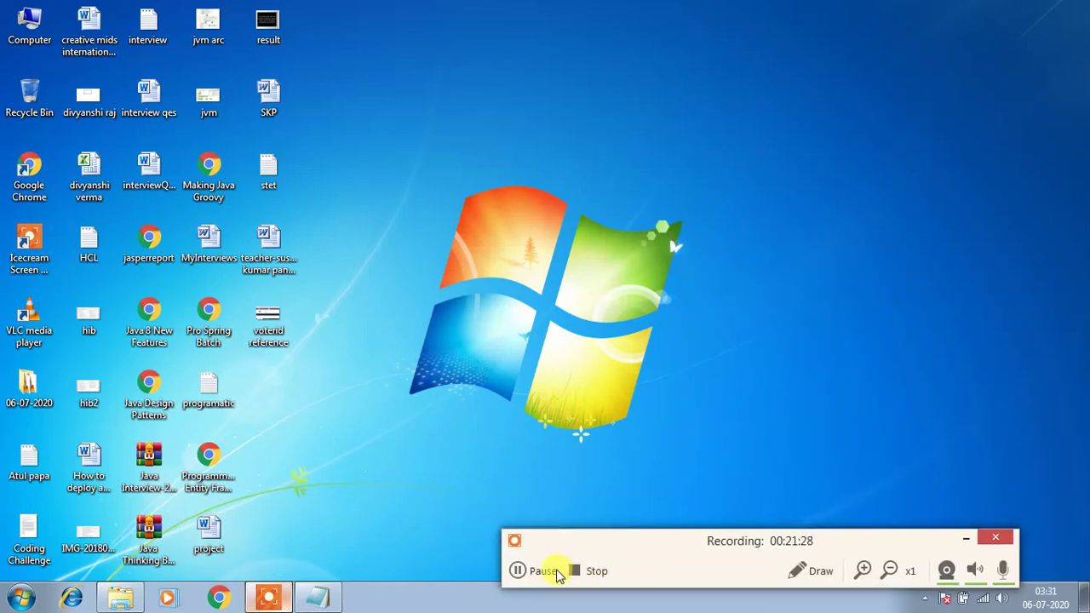
pyautogui.press('F8')
# - Open the Desktop Background settings through the desktop's Personalize option
pyautogui.click(808, 239)
pyautogui.rightClick(808, 240)
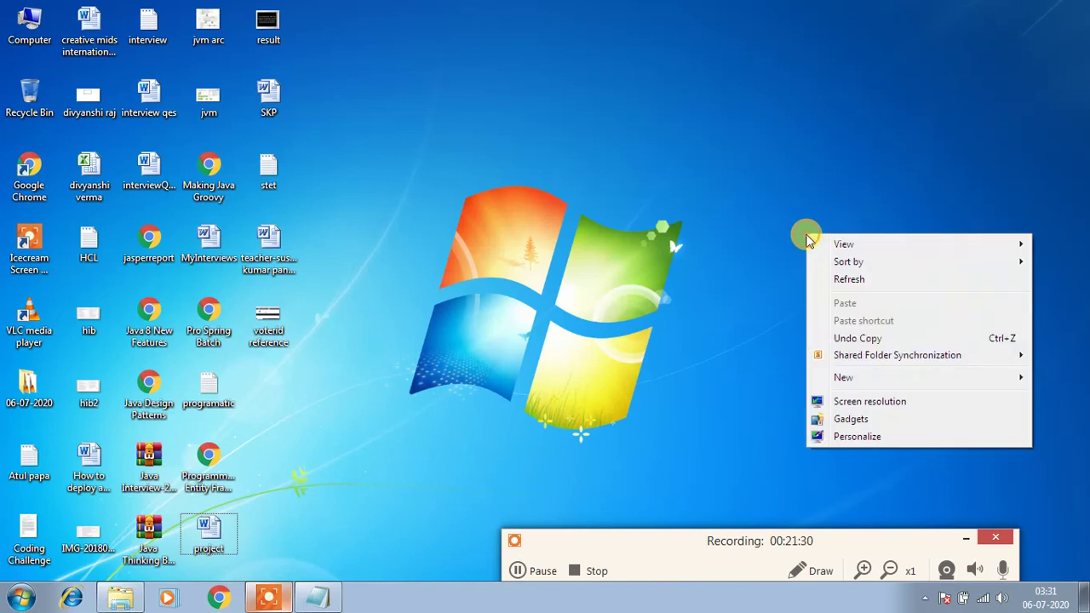
pyautogui.moveTo(852, 377)
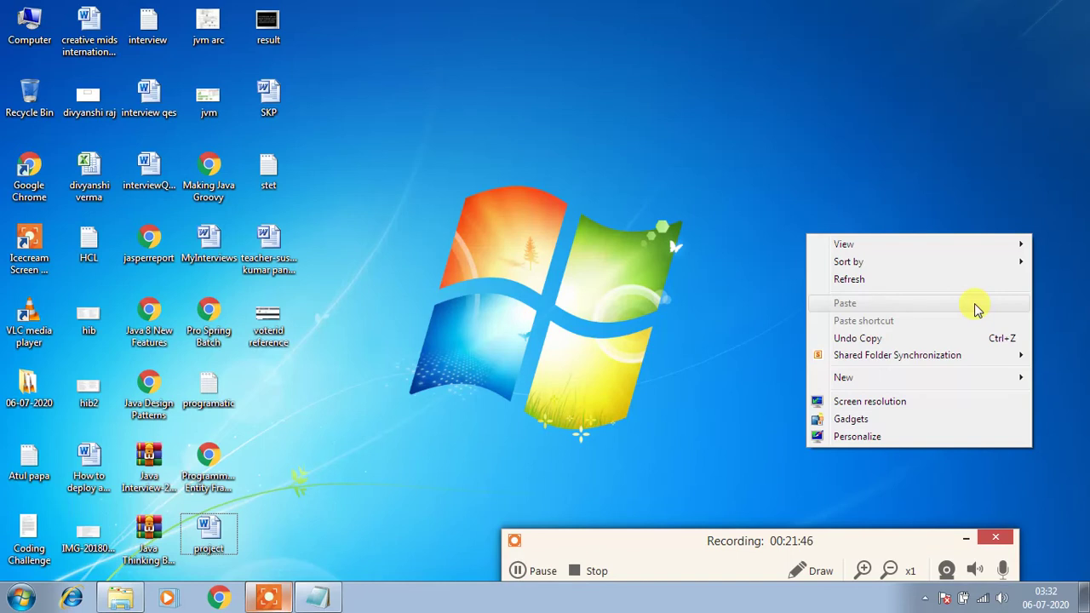
pyautogui.click(912, 442)
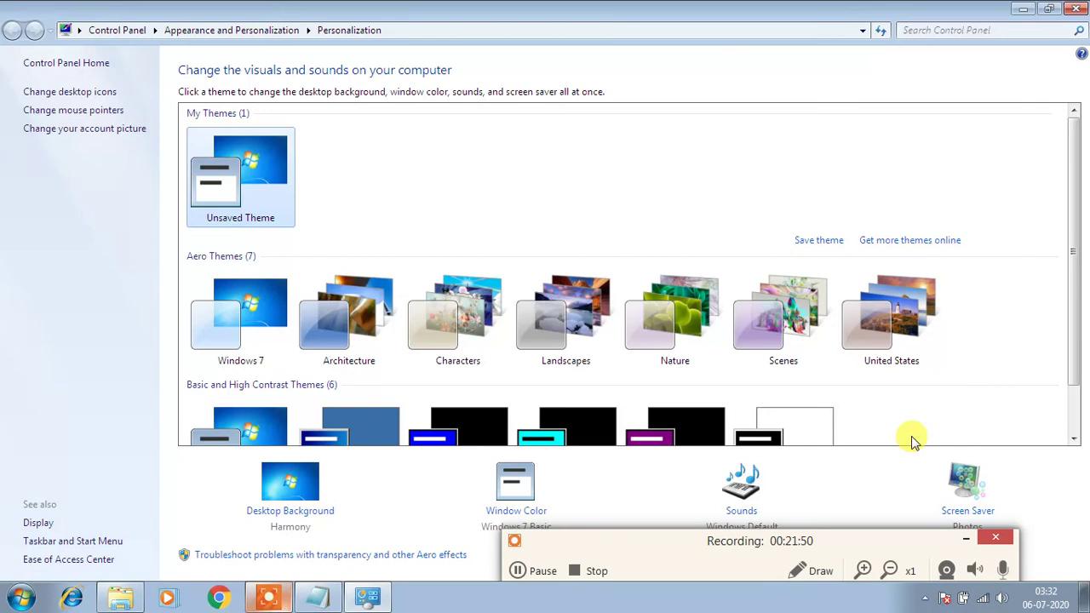
pyautogui.click(316, 514)
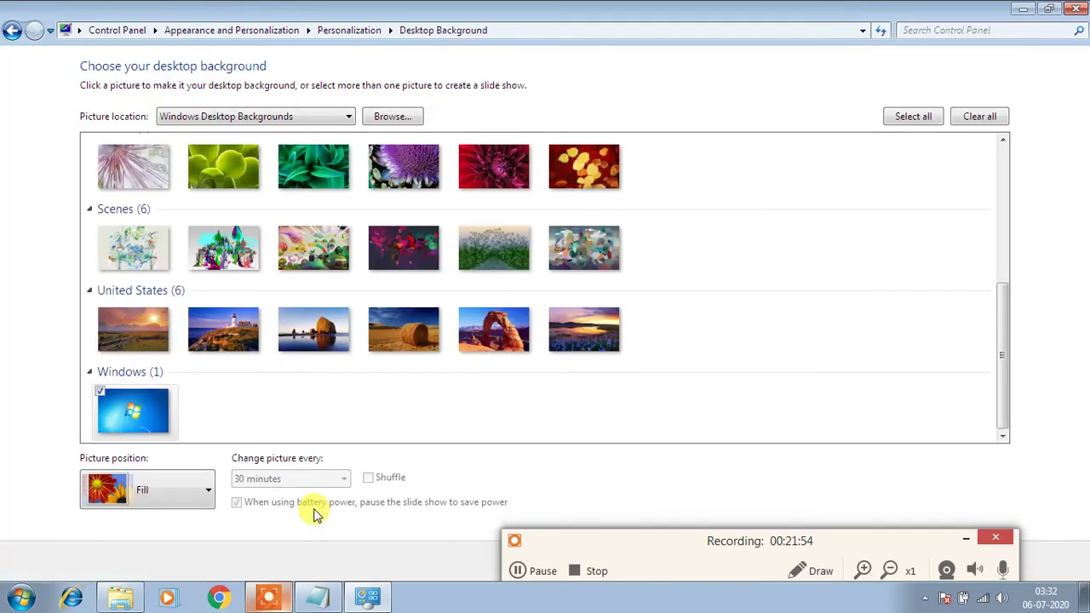
# - Set the picture location to Pictures Library and deselect all of its sample pictures
pyautogui.click(347, 119)
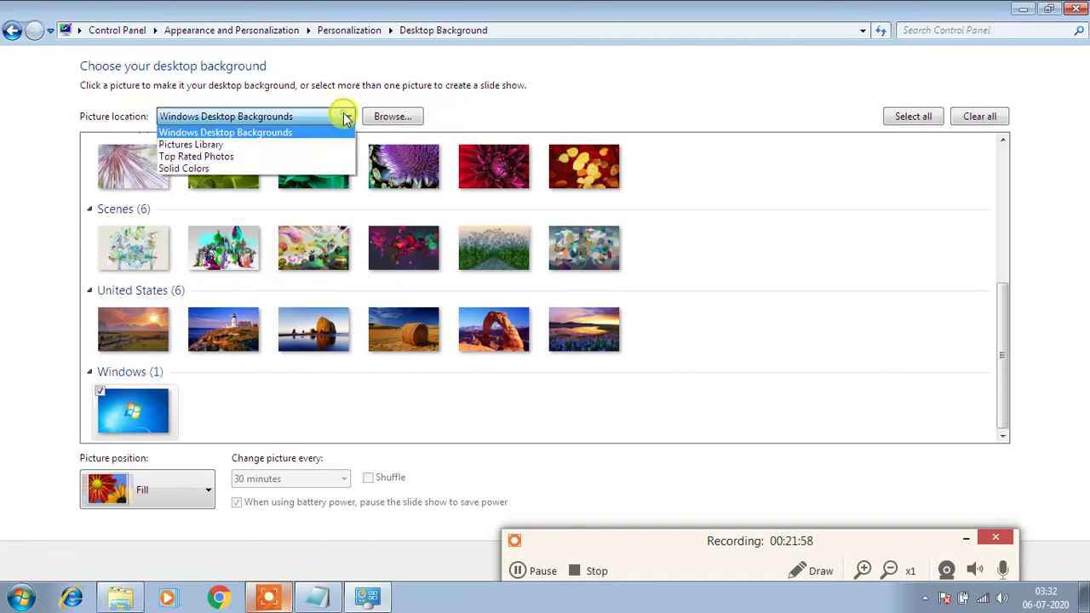
pyautogui.click(264, 147)
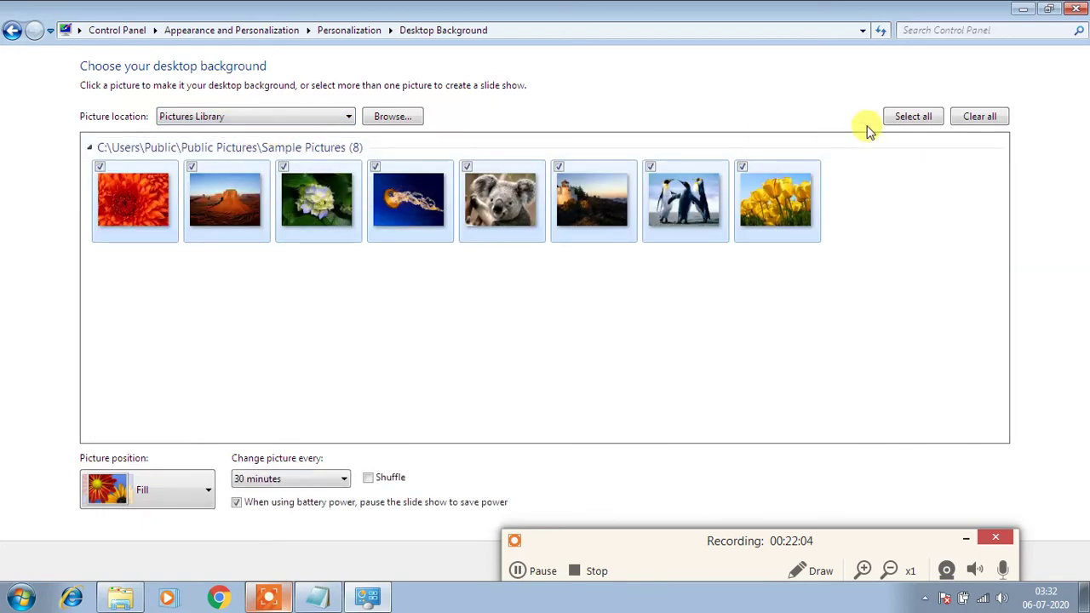
pyautogui.click(984, 118)
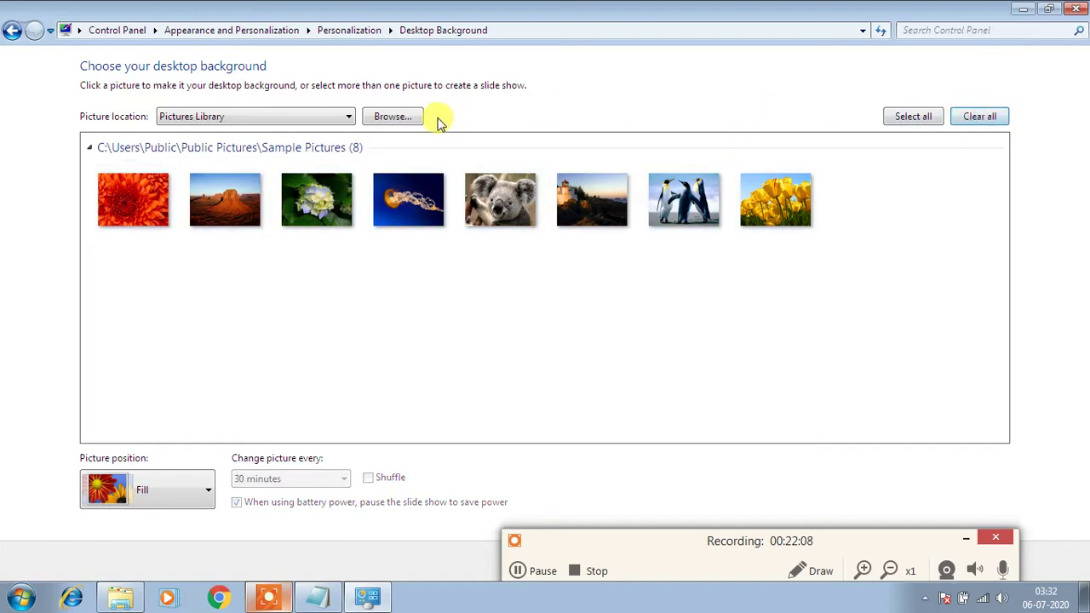
# - Browse for a picture folder and expand the JAVA (F:) drive under Computer
pyautogui.click(391, 117)
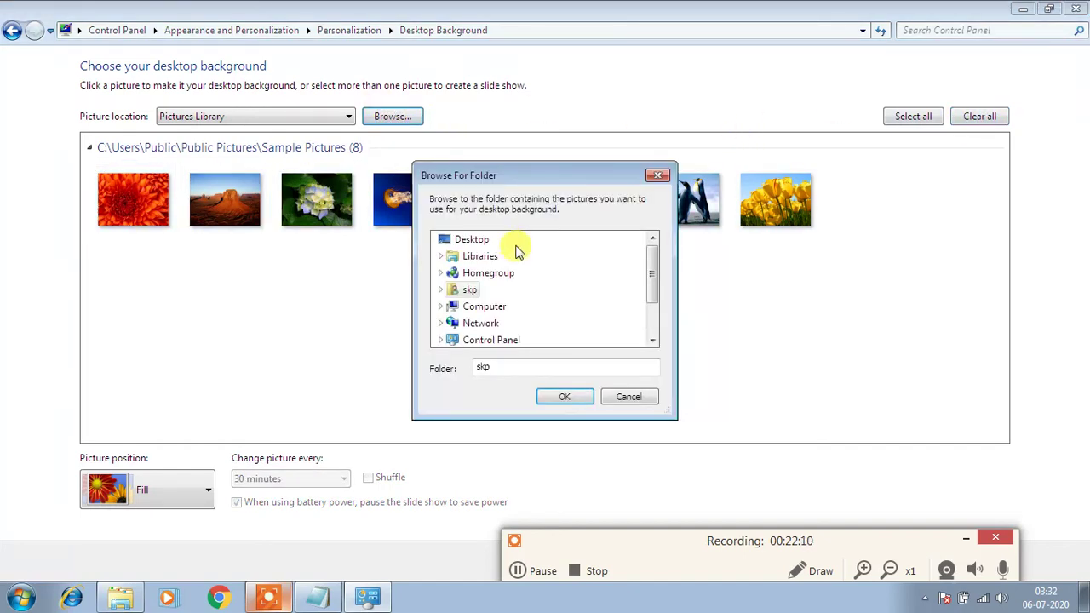
pyautogui.click(482, 244)
pyautogui.click(652, 339)
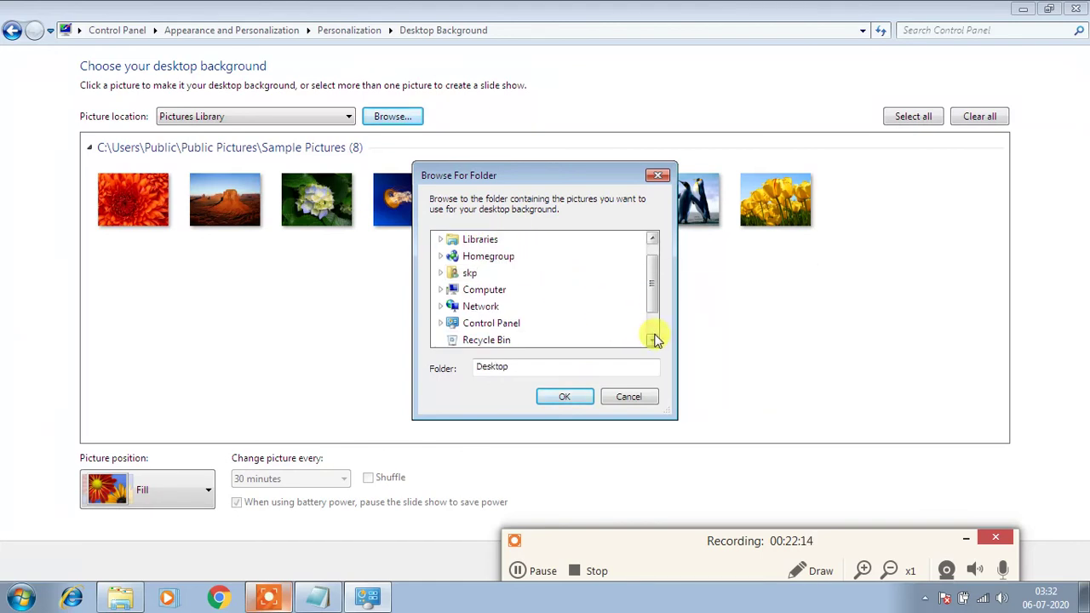
pyautogui.click(484, 290)
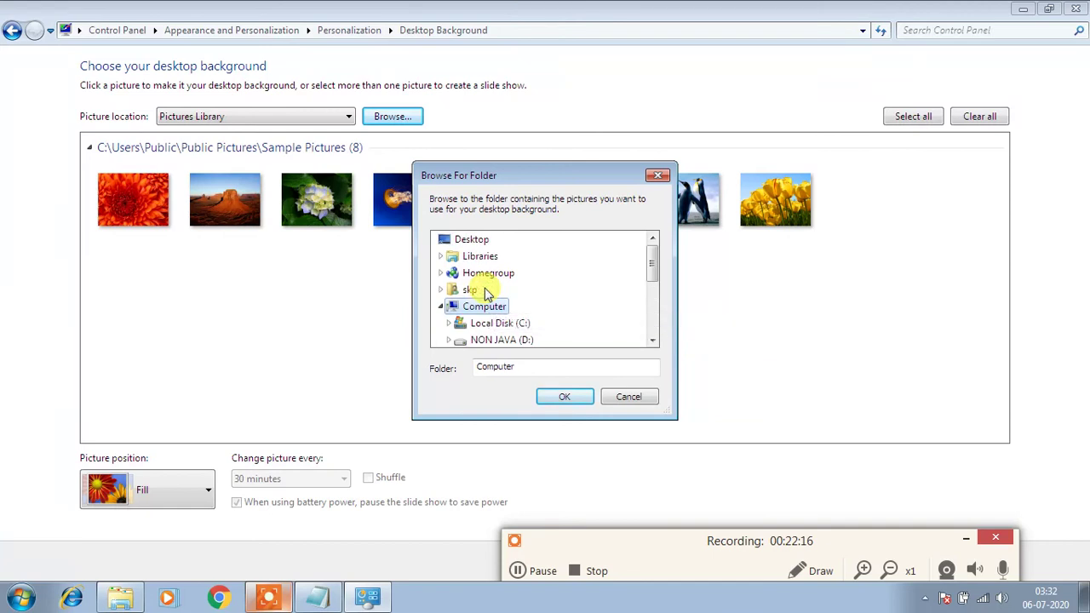
pyautogui.click(650, 340)
pyautogui.click(650, 340)
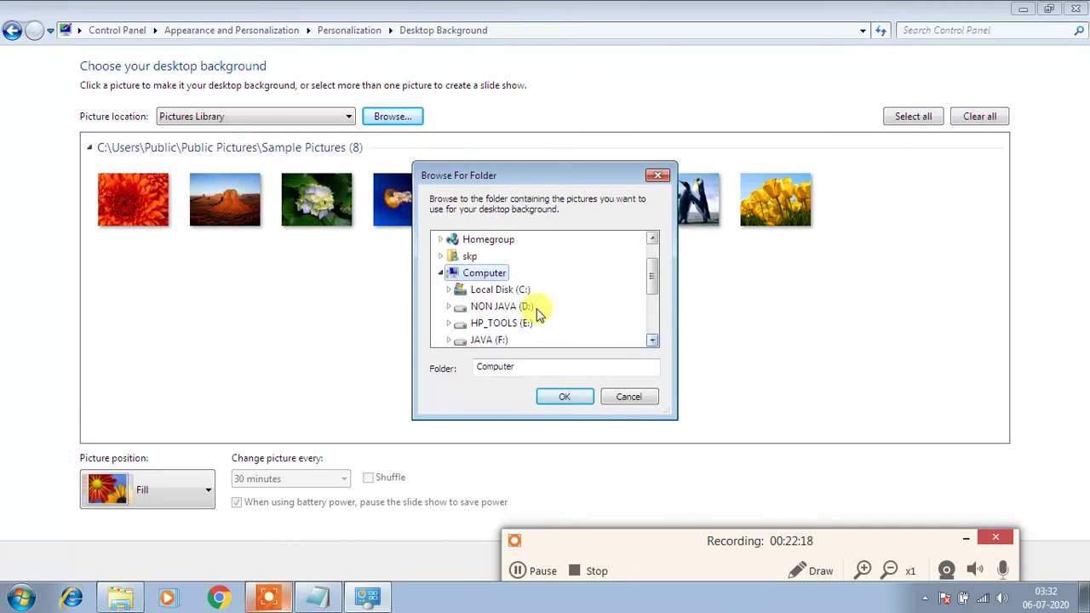
pyautogui.click(497, 339)
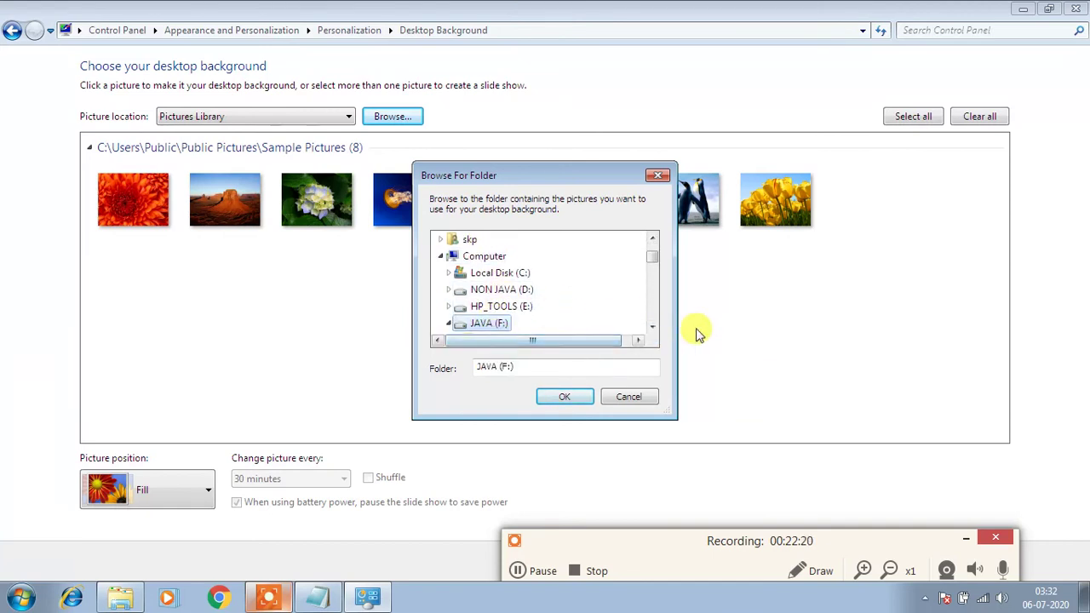
# - Find and expand the OVERALL folder on the JAVA (F:) drive
pyautogui.click(653, 327)
pyautogui.click(652, 327)
pyautogui.click(652, 327)
pyautogui.click(653, 327)
pyautogui.click(653, 327)
pyautogui.click(652, 327)
pyautogui.click(652, 327)
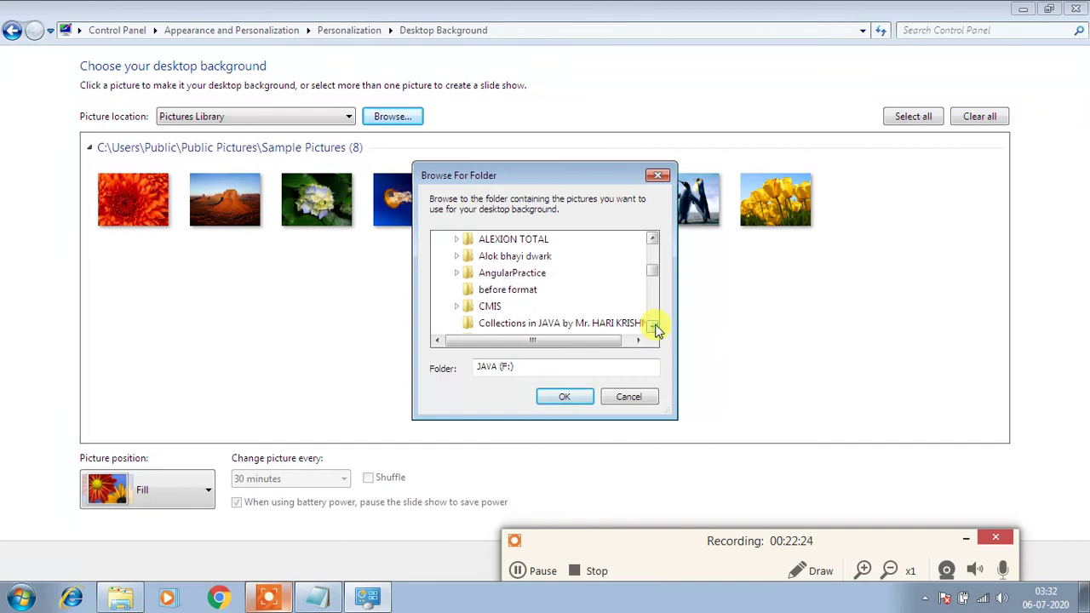
pyautogui.click(653, 327)
pyautogui.click(652, 327)
pyautogui.click(653, 327)
pyautogui.click(653, 328)
pyautogui.click(653, 327)
pyautogui.click(652, 327)
pyautogui.click(653, 327)
pyautogui.click(652, 327)
pyautogui.click(652, 327)
pyautogui.click(489, 308)
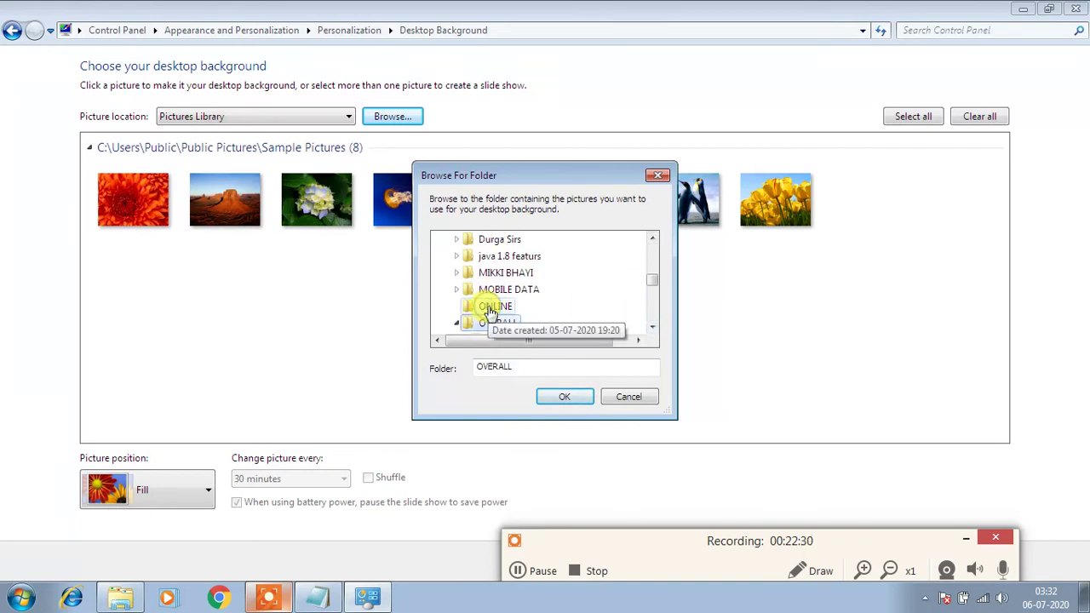
# - Expand the ANWI folder inside OVERALL and load its subfolder as the picture location
pyautogui.click(653, 329)
pyautogui.click(652, 329)
pyautogui.click(652, 329)
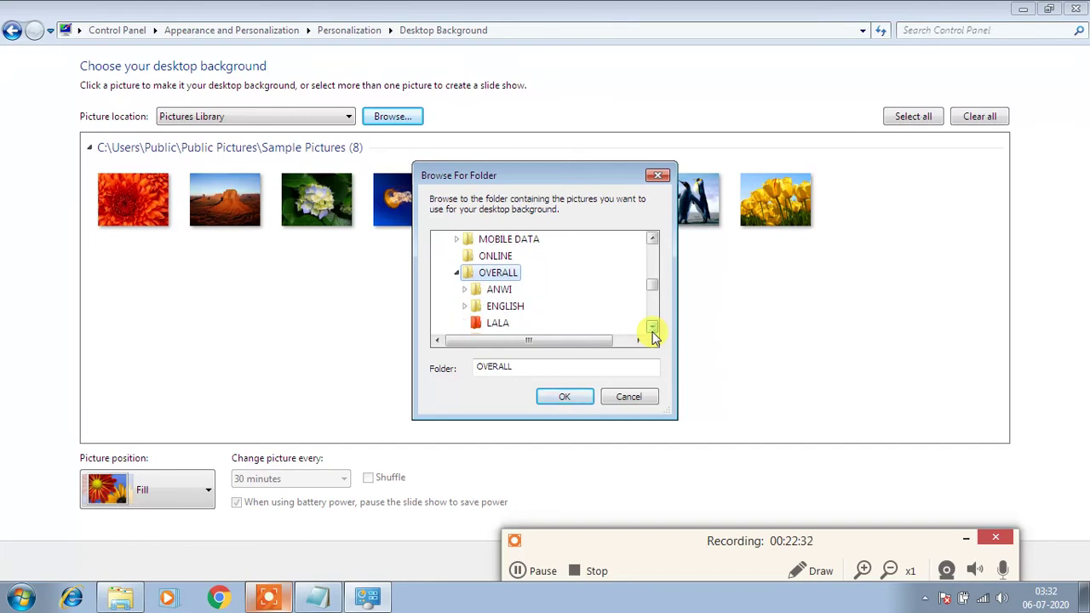
pyautogui.click(464, 290)
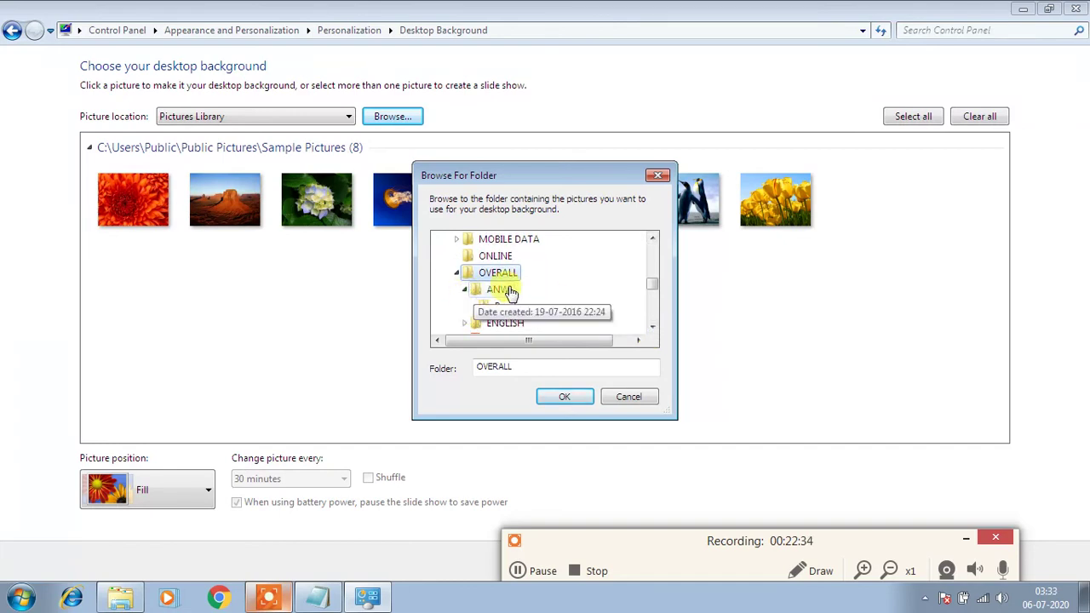
pyautogui.click(484, 307)
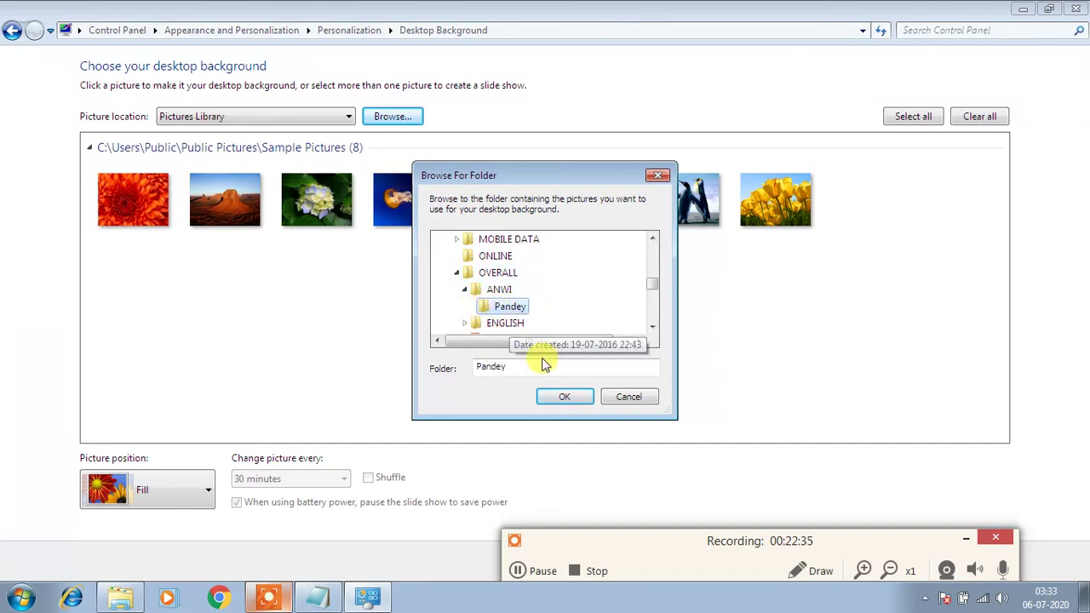
pyautogui.click(565, 400)
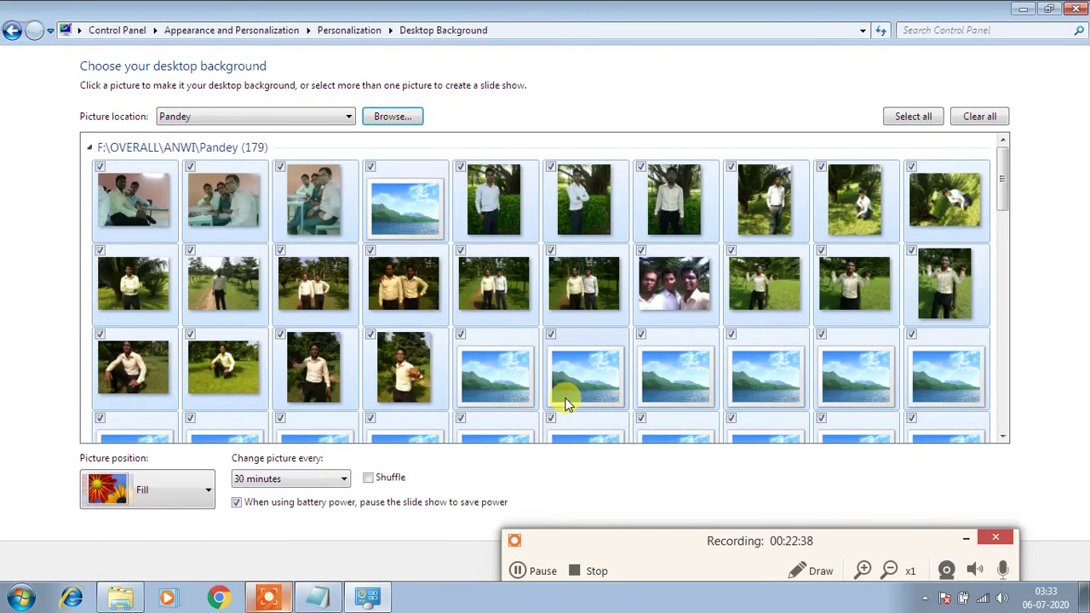
# - Deselect all pictures of the loaded folder, look through them, and close the Desktop Background window without saving
pyautogui.click(978, 115)
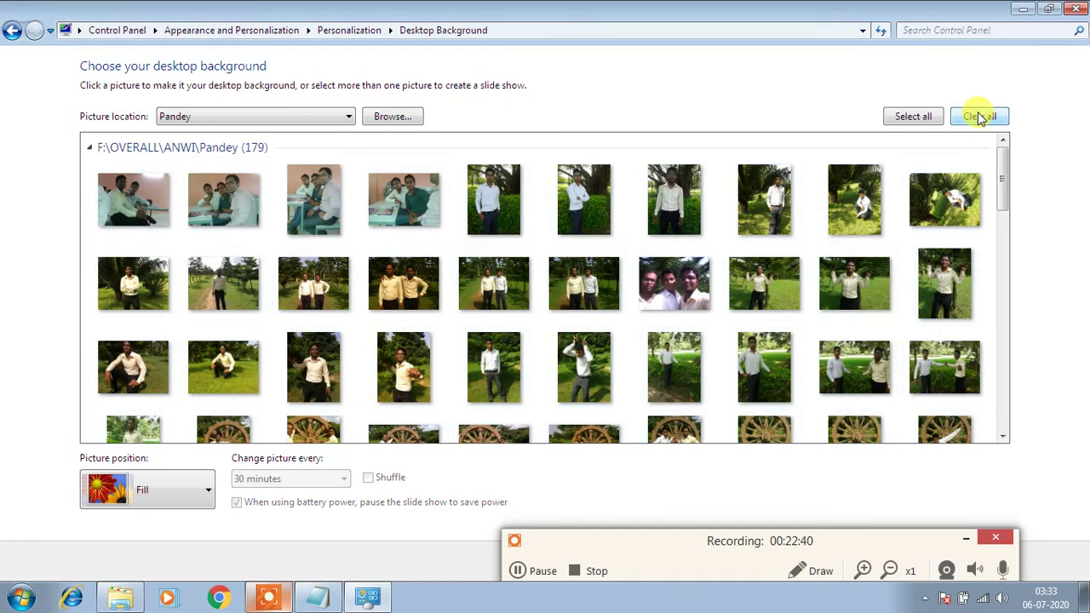
pyautogui.moveTo(1004, 187); pyautogui.dragTo(1012, 267)
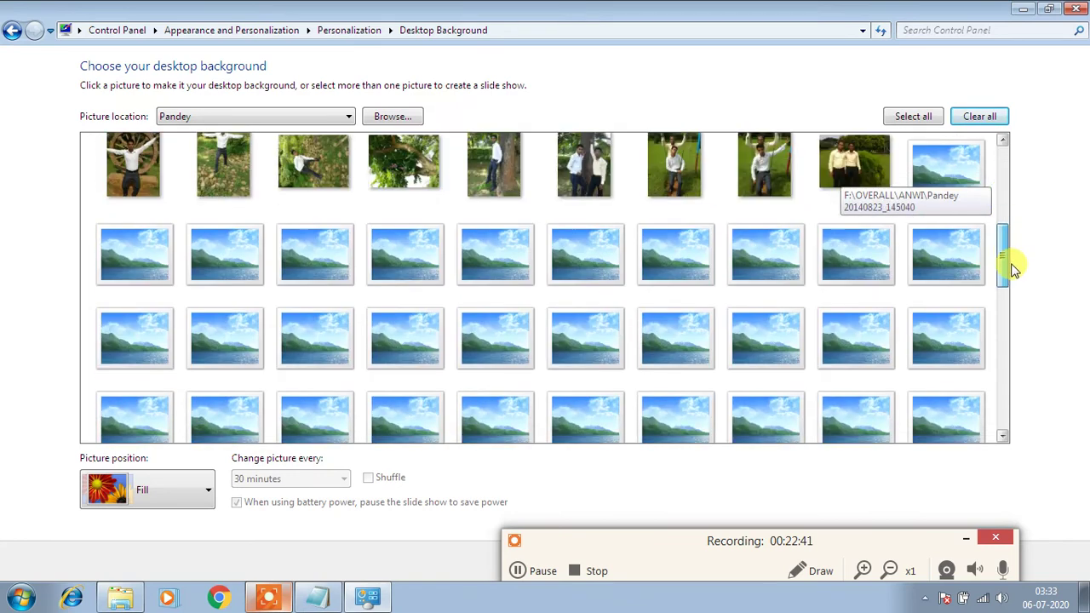
pyautogui.scroll(10, 1013, 269)
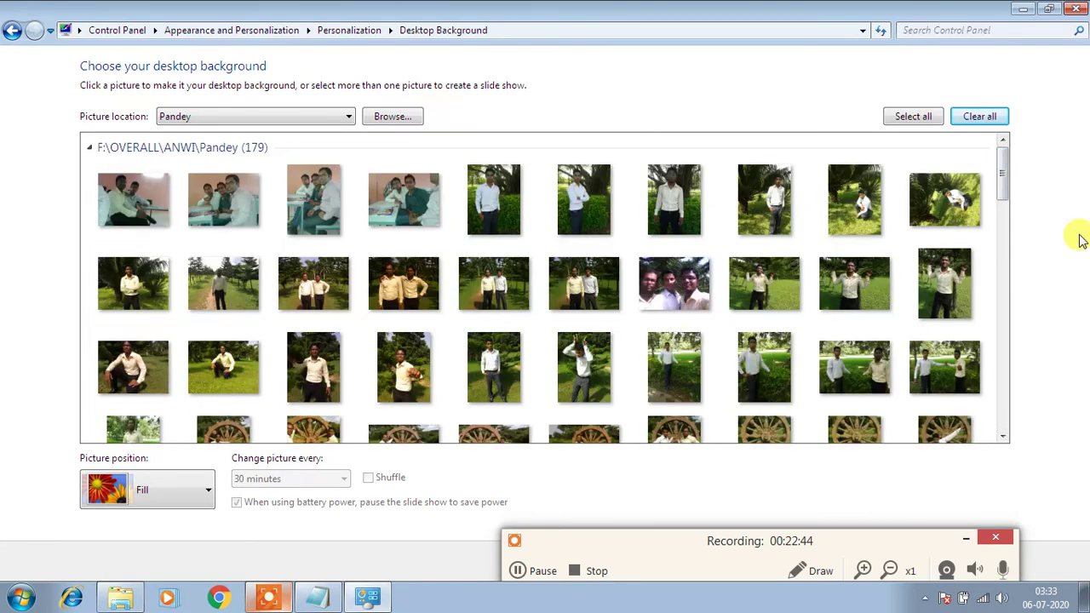
pyautogui.click(1075, 8)
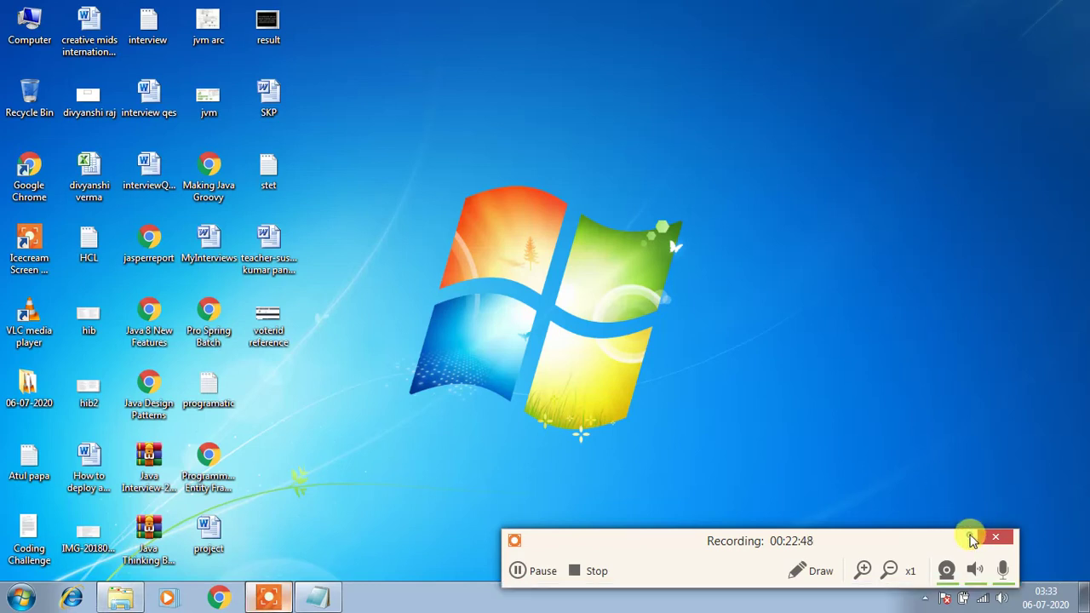
# - Reopen the Desktop Background settings from the desktop and set the picture location to Pictures Library
pyautogui.click(972, 538)
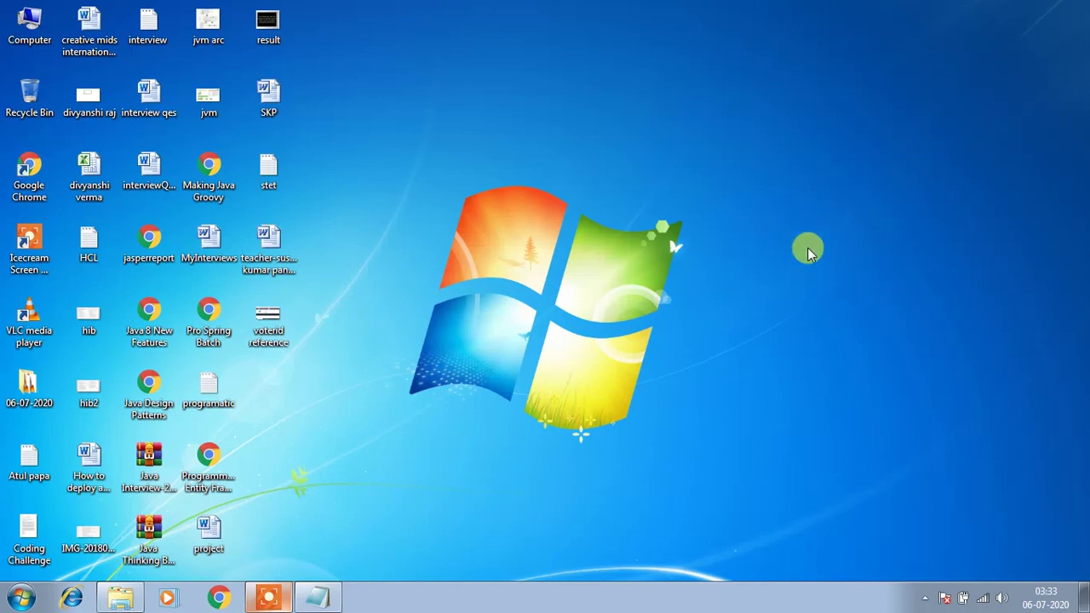
pyautogui.click(780, 223)
pyautogui.rightClick(780, 222)
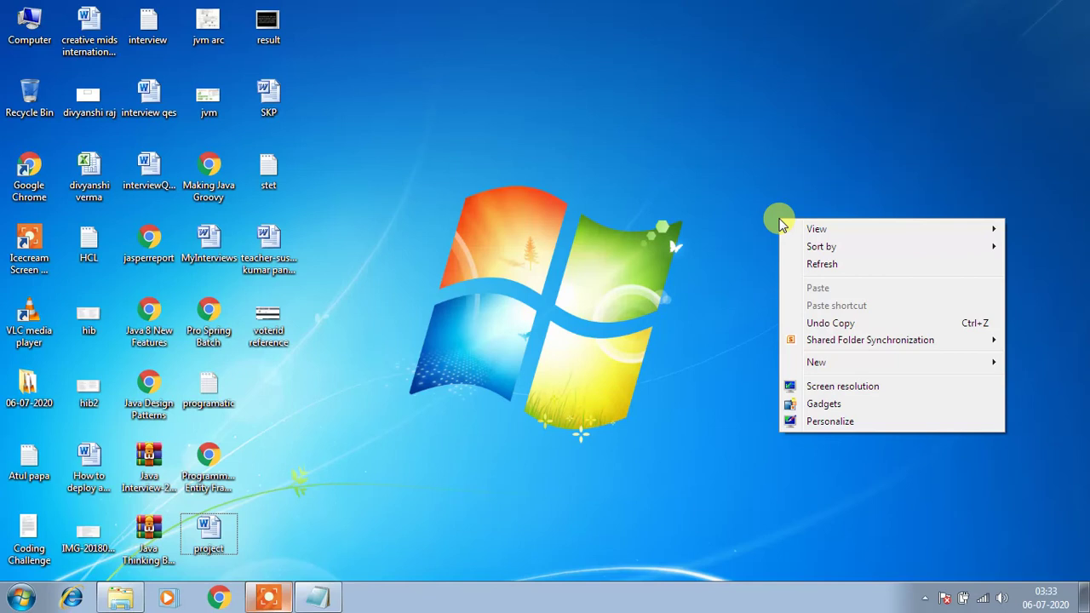
pyautogui.click(830, 422)
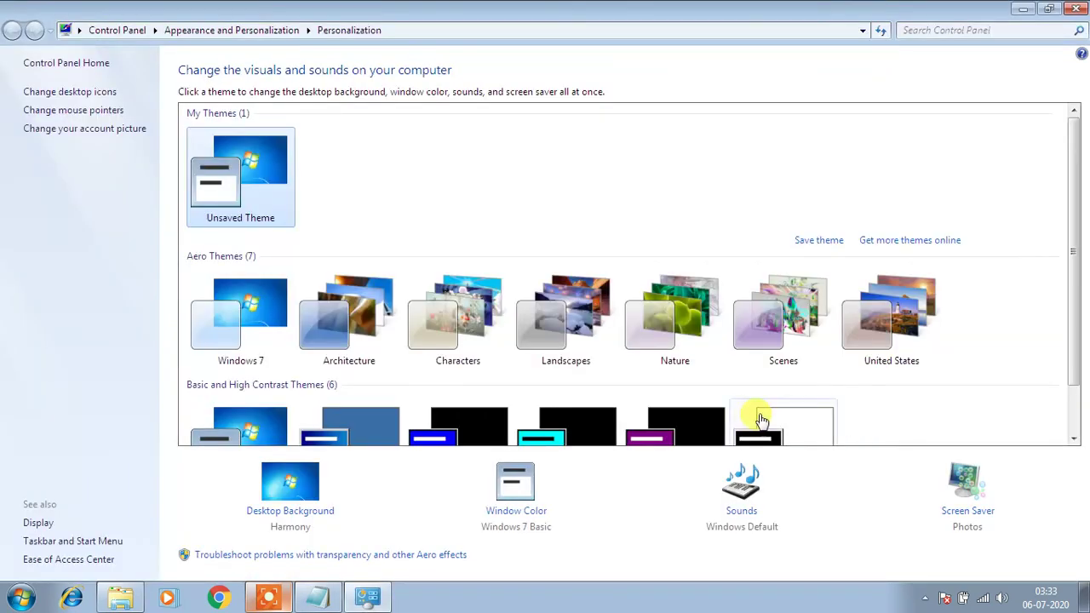
pyautogui.click(321, 516)
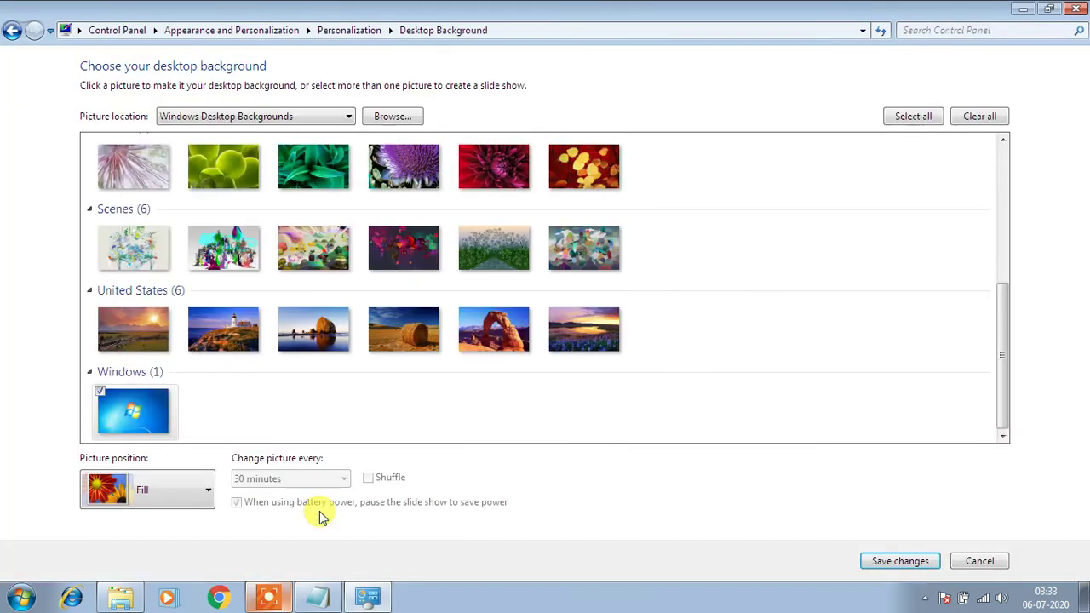
pyautogui.click(348, 116)
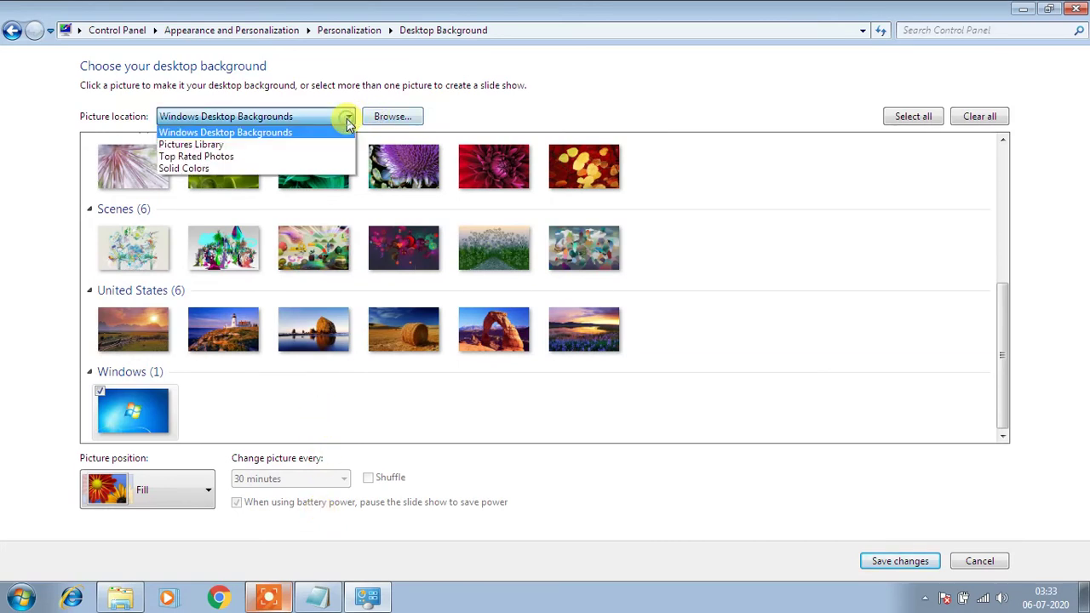
pyautogui.click(270, 145)
pyautogui.click(392, 119)
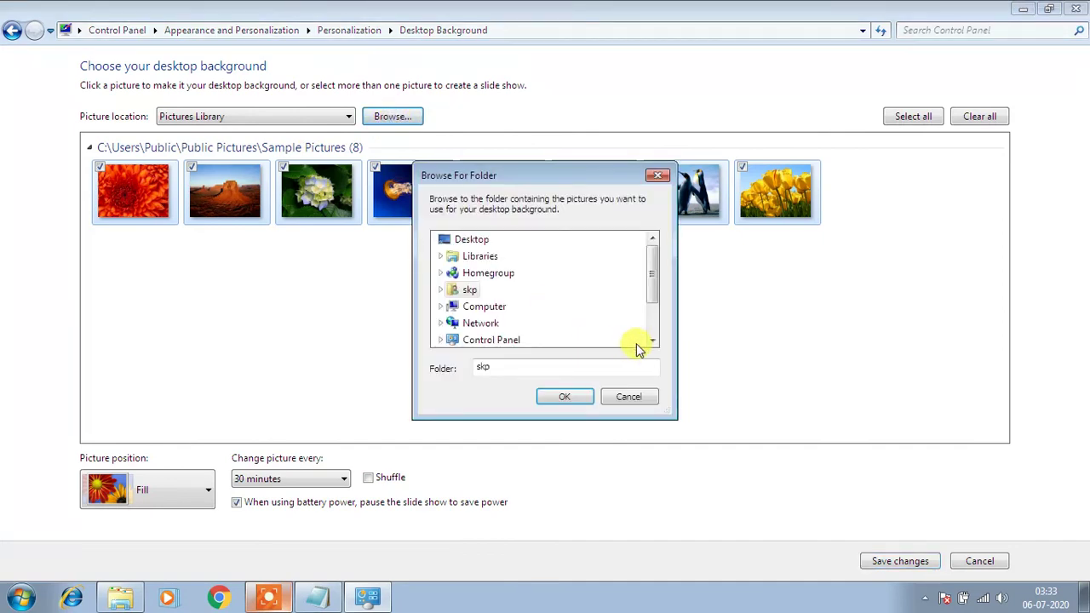
pyautogui.click(652, 345)
pyautogui.click(652, 345)
pyautogui.click(652, 345)
pyautogui.moveTo(651, 337); pyautogui.dragTo(653, 317)
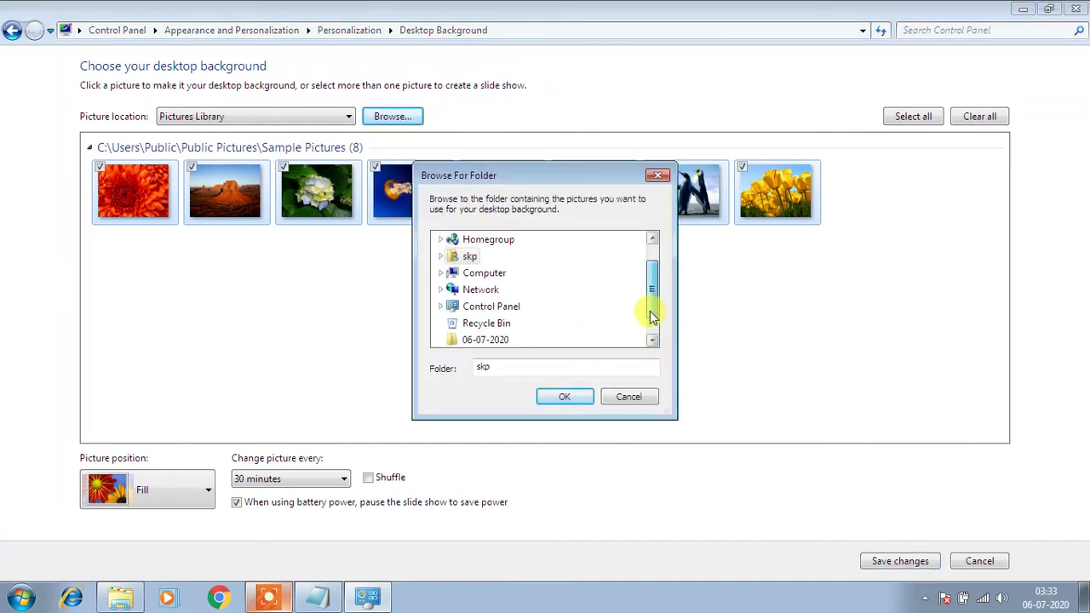
pyautogui.click(441, 272)
pyautogui.moveTo(652, 285); pyautogui.dragTo(654, 311)
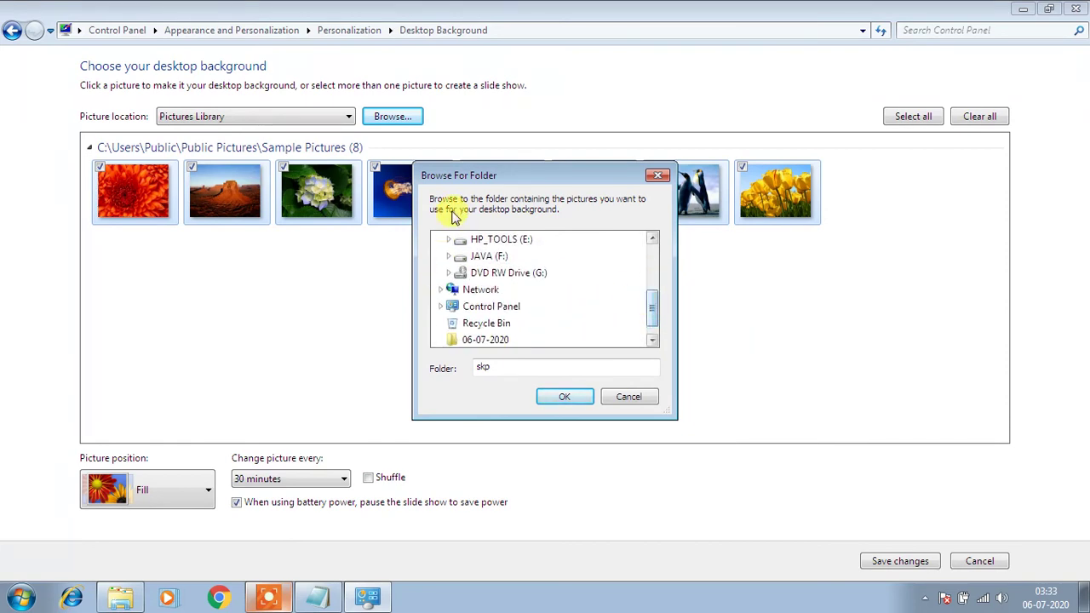
pyautogui.click(449, 256)
pyautogui.moveTo(652, 267); pyautogui.dragTo(654, 275)
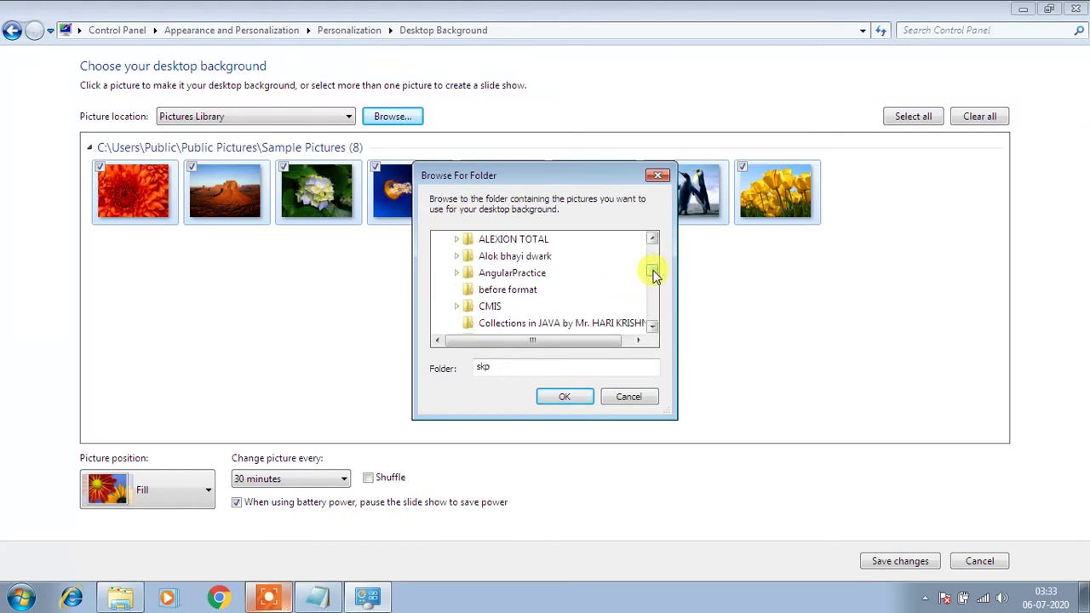
pyautogui.click(657, 175)
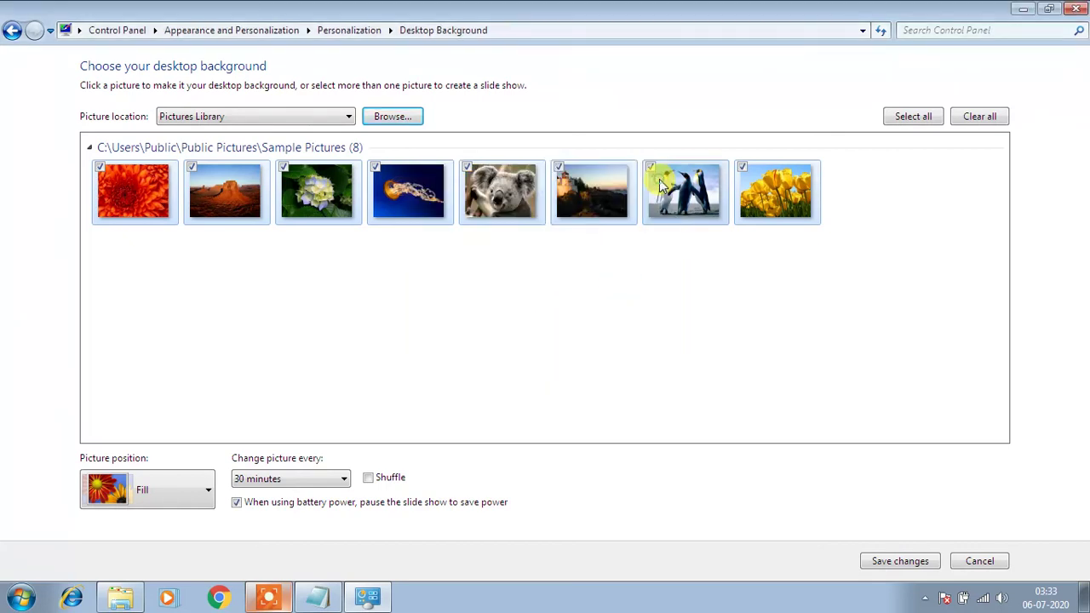
# - Deselect all the sample pictures in the Pictures Library
pyautogui.click(978, 117)
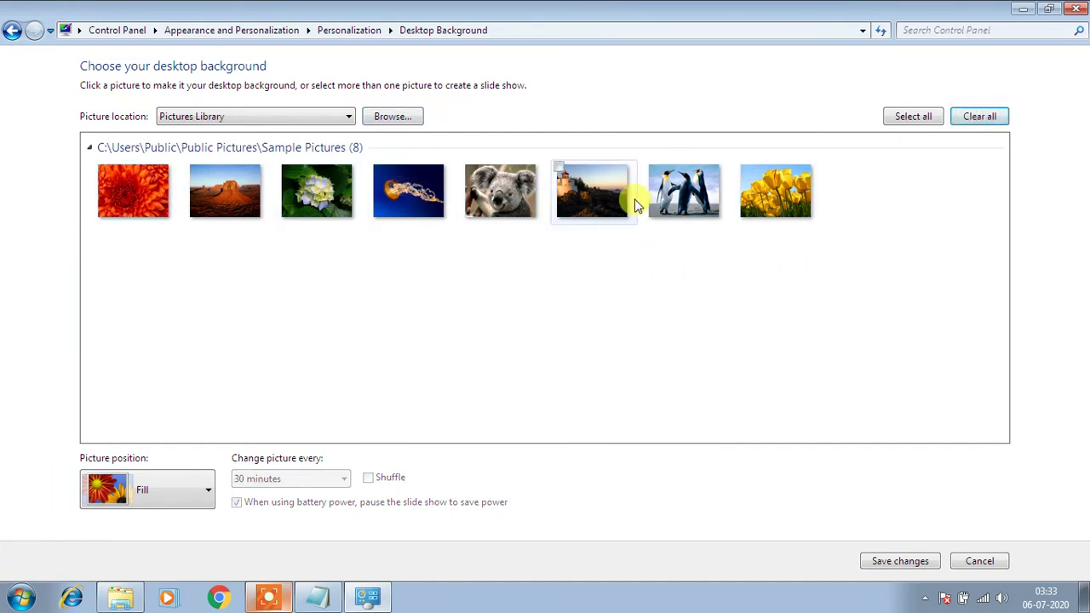
# - Set the Penguins picture as the desktop background, save the change, view it on the desktop, and close the Personalization window
pyautogui.click(680, 194)
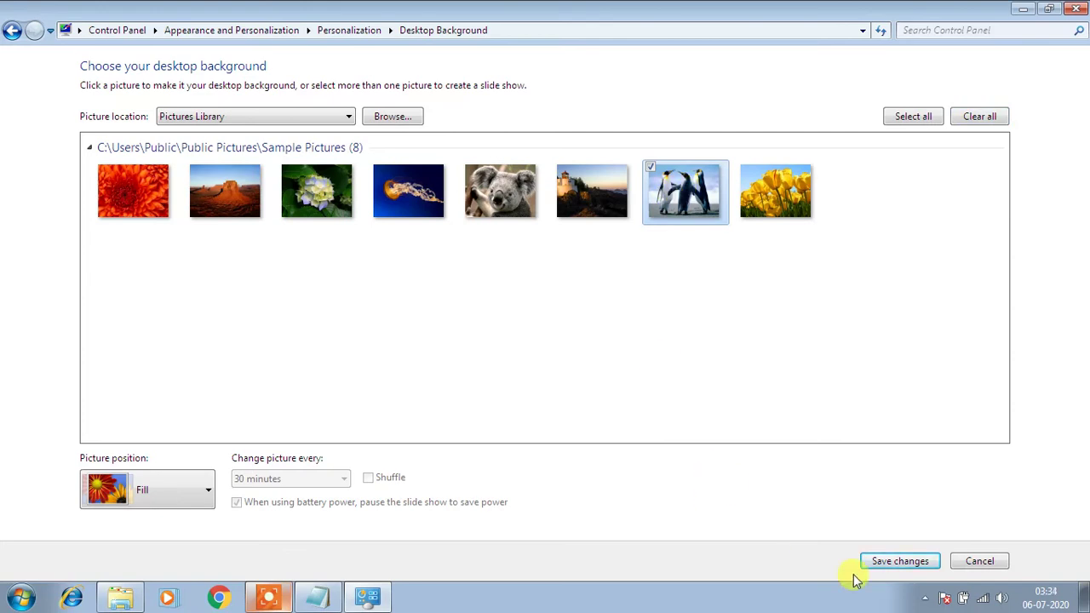
pyautogui.click(899, 562)
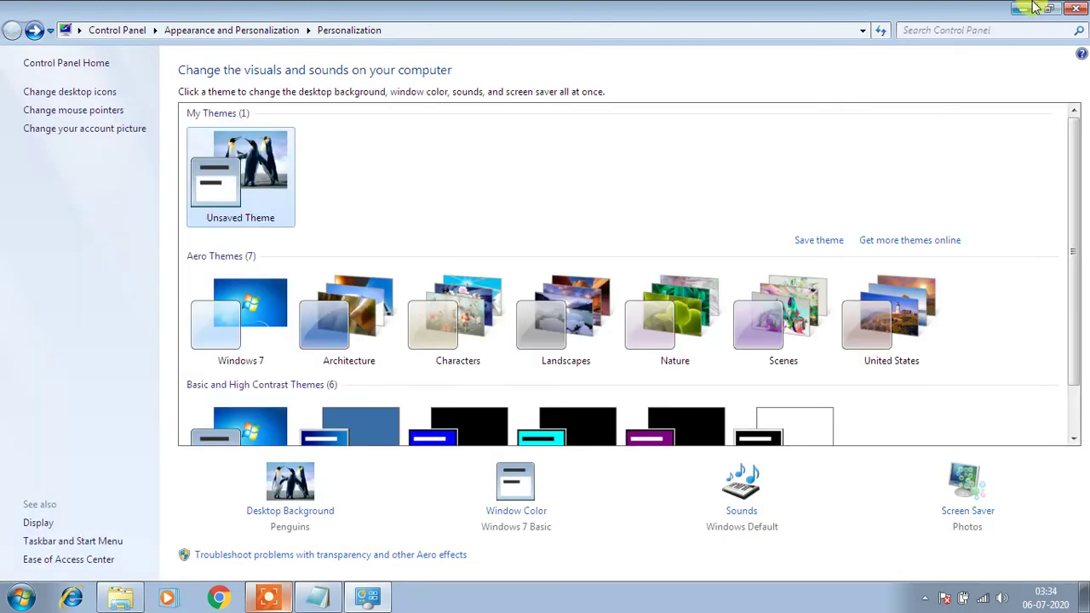
pyautogui.click(1027, 9)
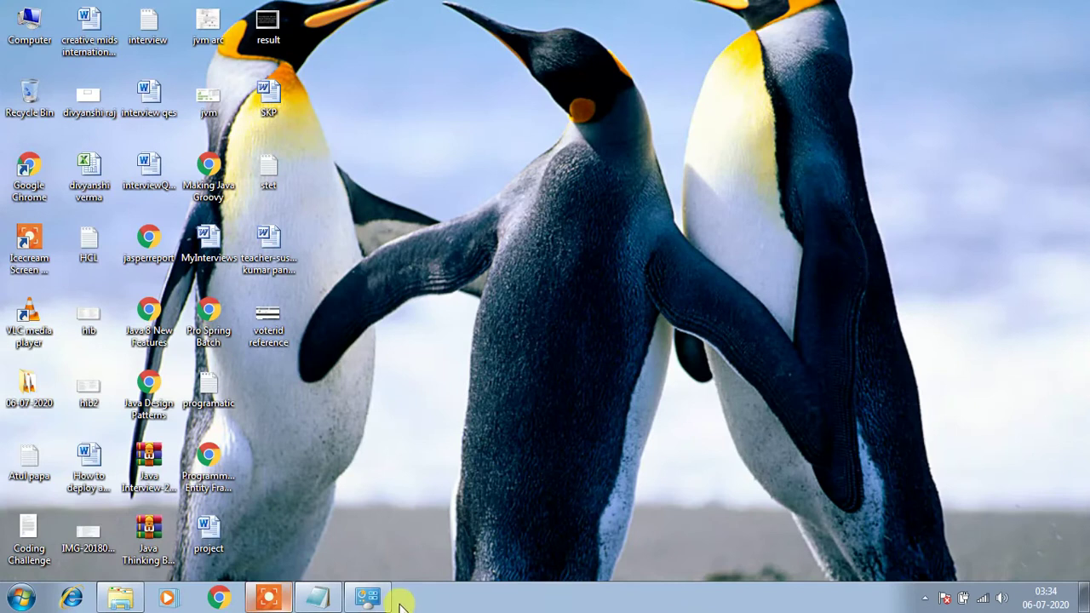
pyautogui.click(369, 595)
pyautogui.click(1077, 8)
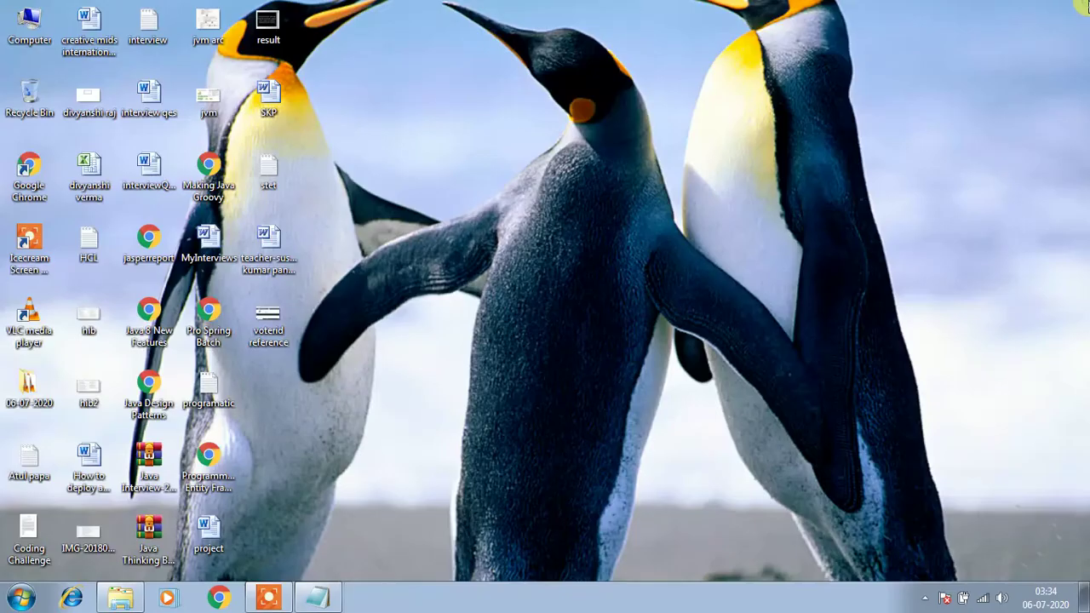
# - Reopen the Desktop Background settings from the desktop's Personalize option
pyautogui.rightClick(671, 176)
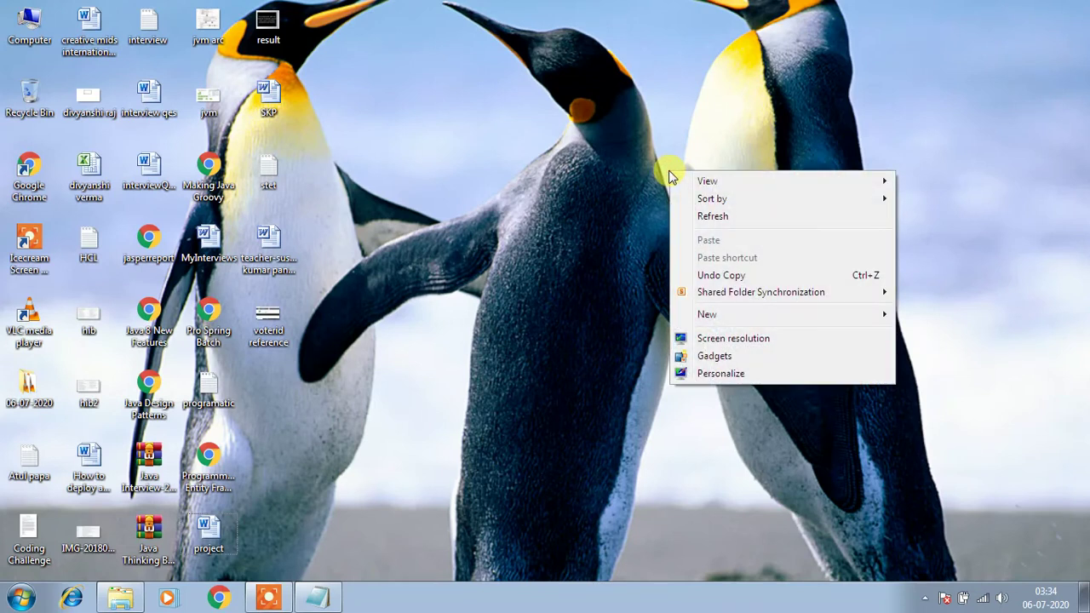
pyautogui.click(769, 375)
pyautogui.moveTo(326, 601)
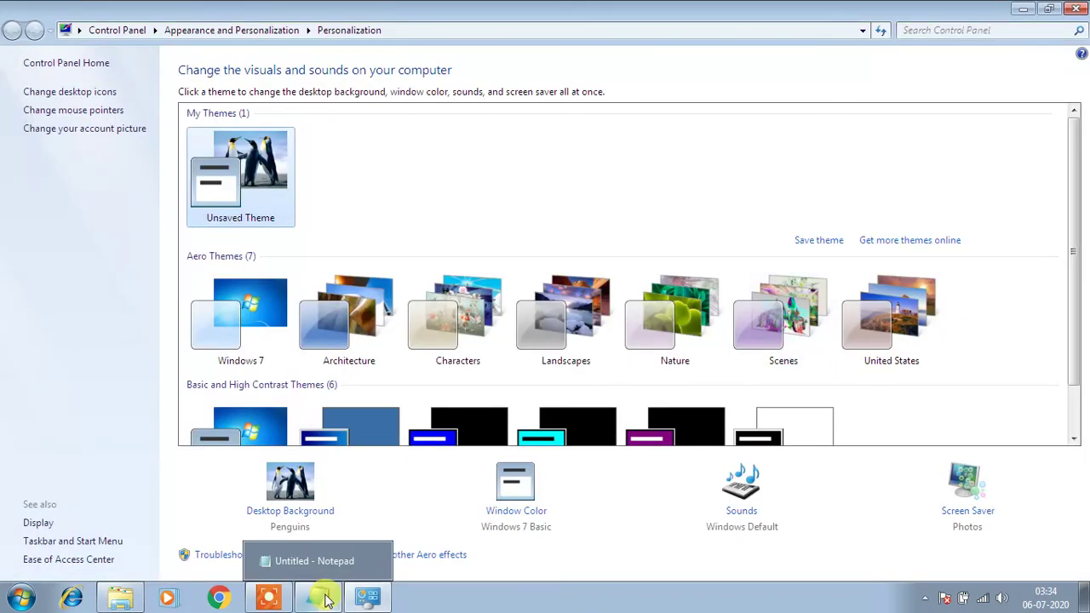
pyautogui.click(300, 512)
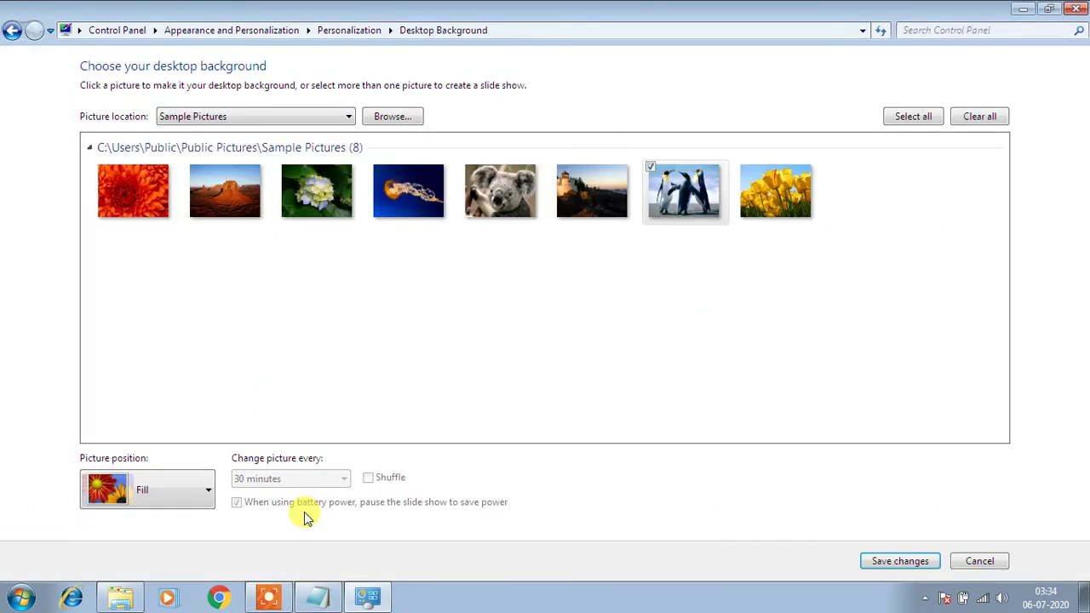
# - Replace the Penguins background with the Koala picture, save the change, view it on the desktop, and close Personalization
pyautogui.click(652, 166)
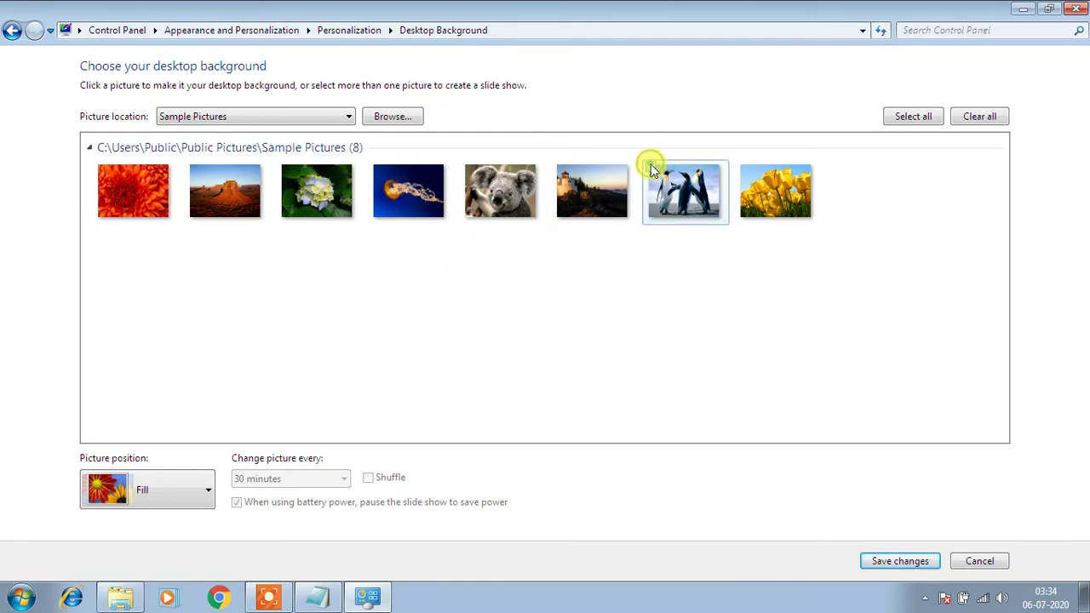
pyautogui.click(500, 194)
pyautogui.click(892, 562)
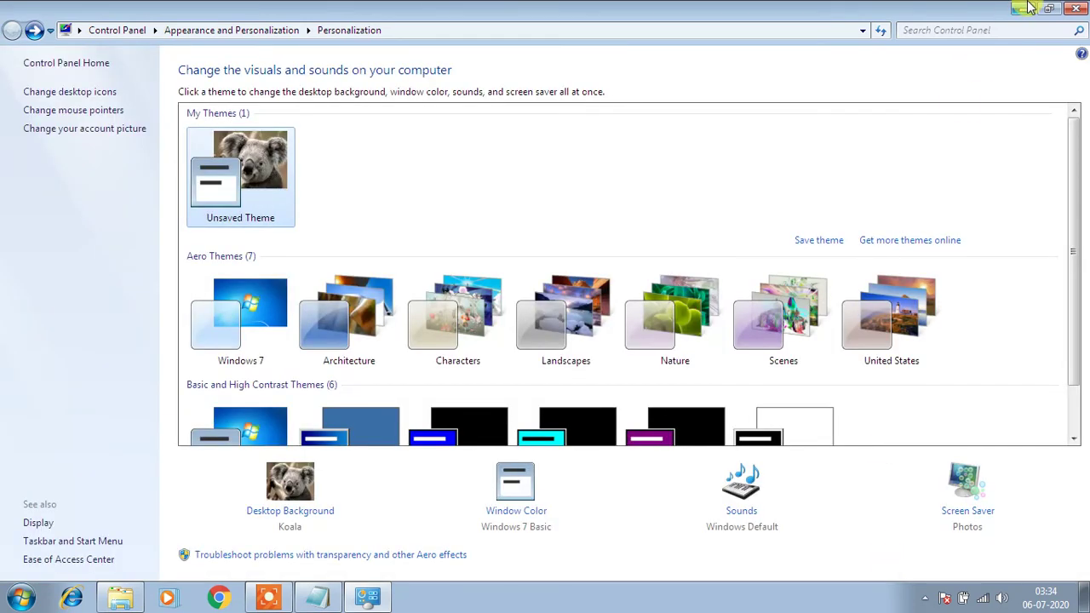
pyautogui.click(1026, 11)
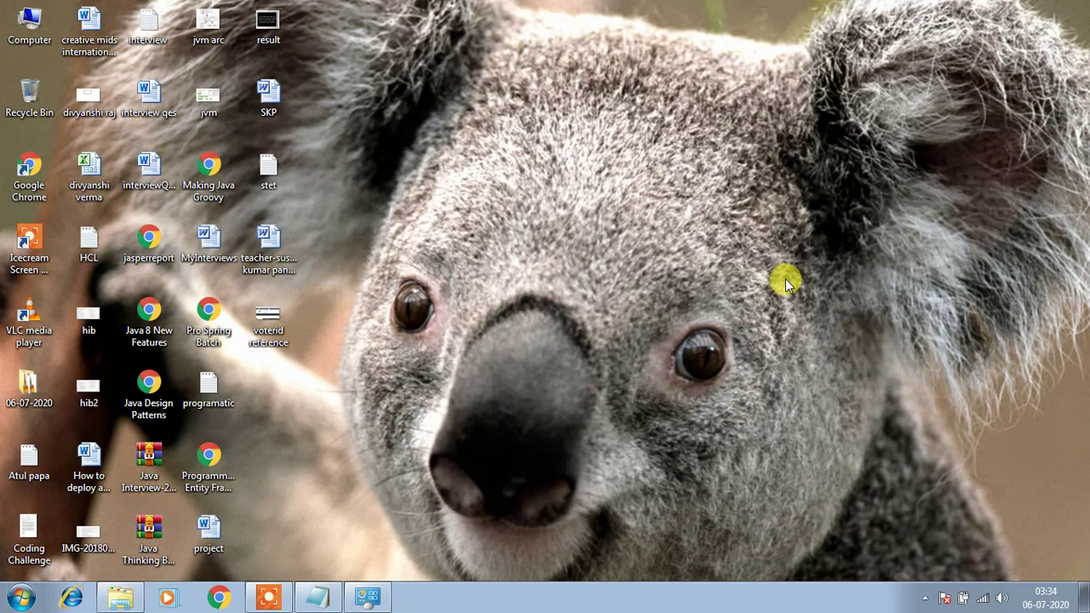
pyautogui.click(366, 599)
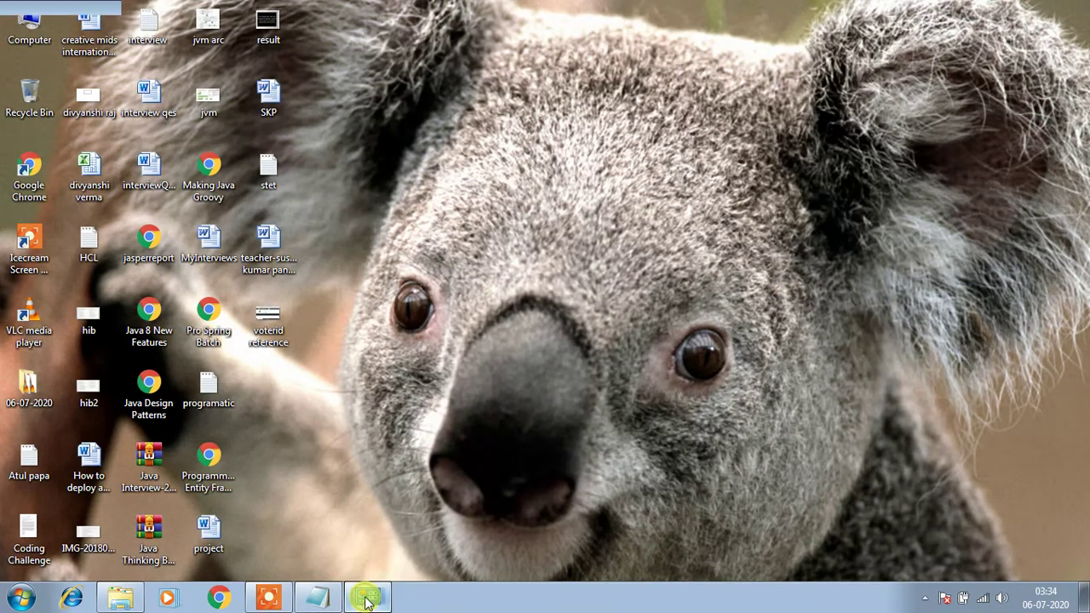
pyautogui.click(1056, 7)
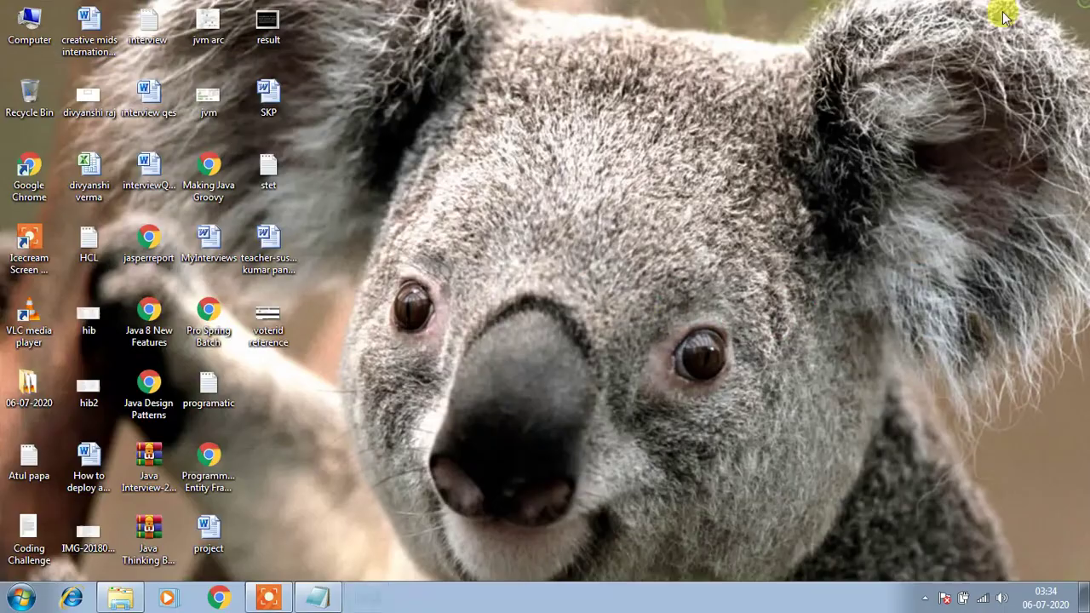
# - Return to the Desktop Background settings from the desktop and start browsing for another picture folder
pyautogui.rightClick(640, 260)
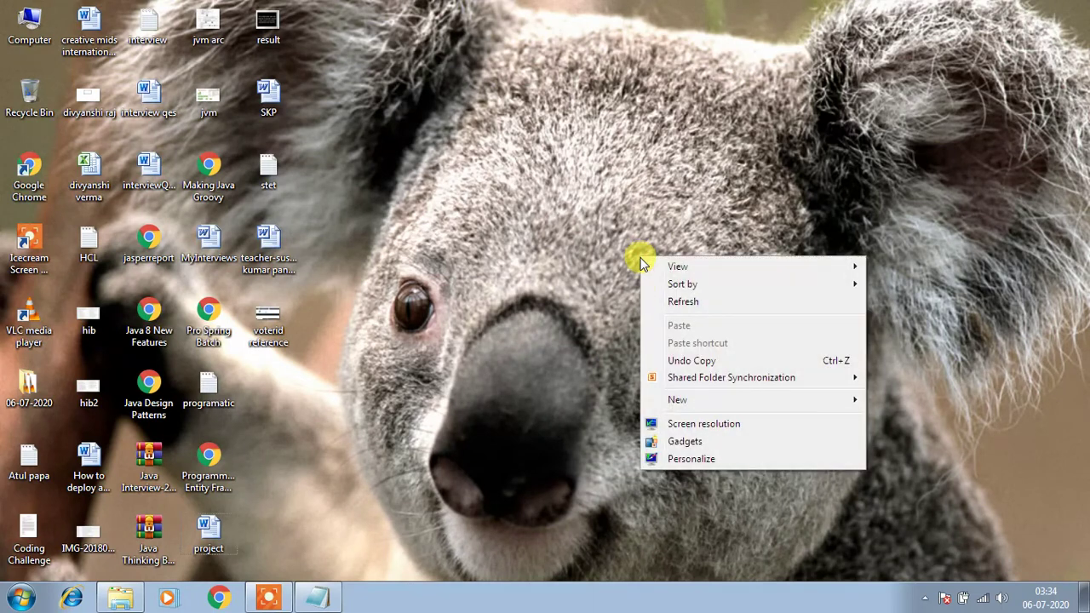
pyautogui.click(682, 459)
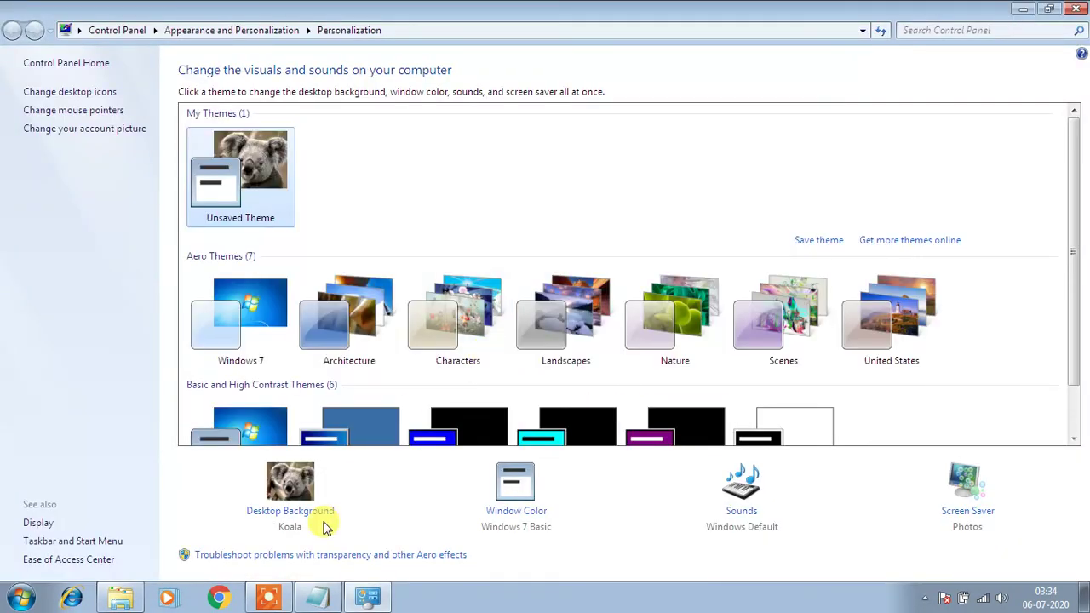
pyautogui.click(322, 514)
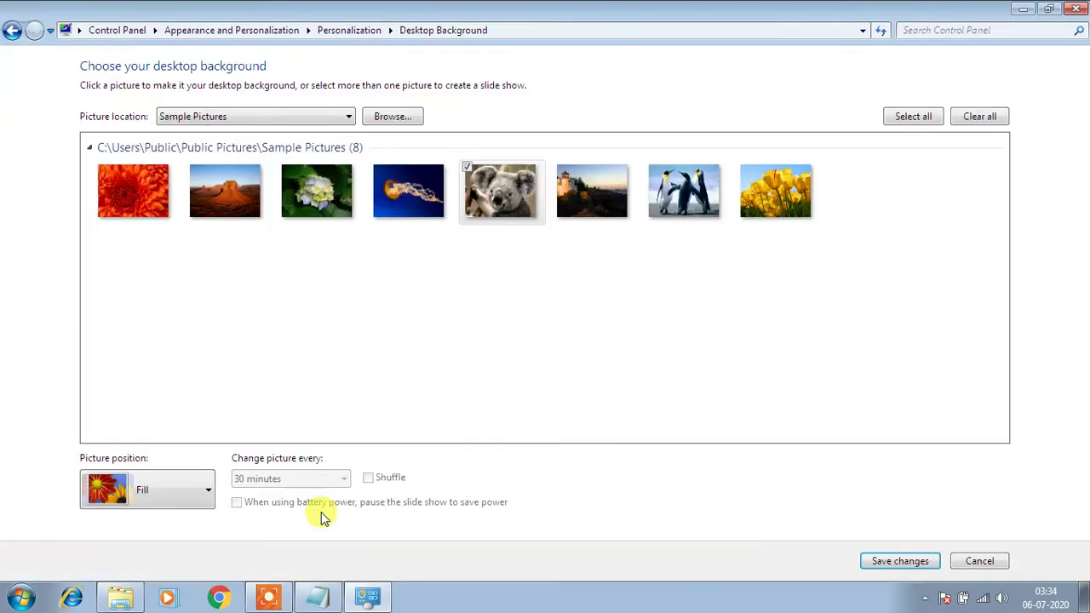
pyautogui.click(384, 119)
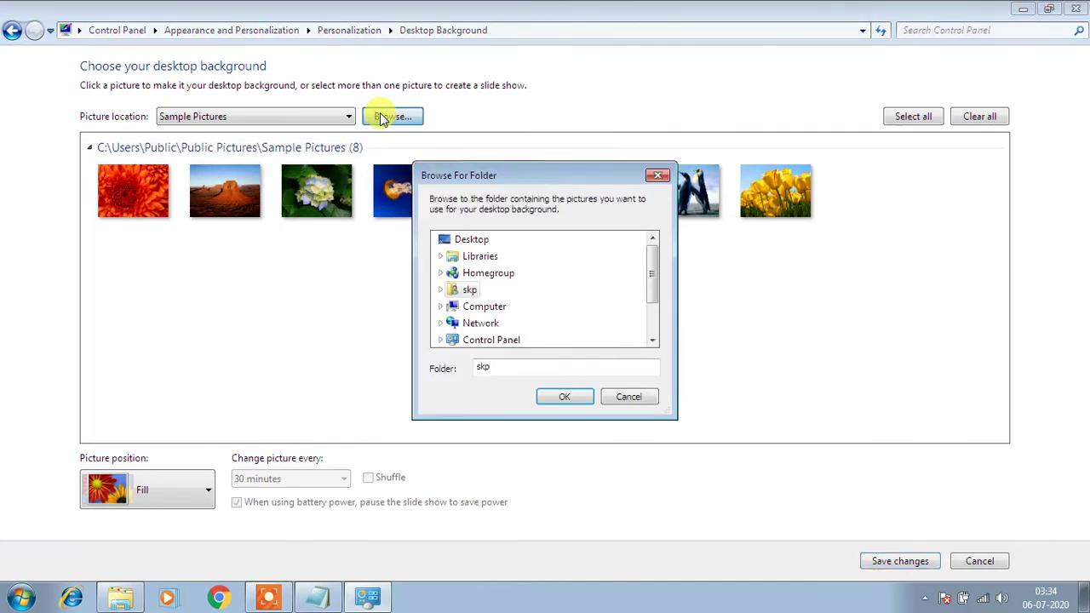
# - Expand Computer and the JAVA (F:) drive in the folder browser and locate the OVERALL folder
pyautogui.click(481, 307)
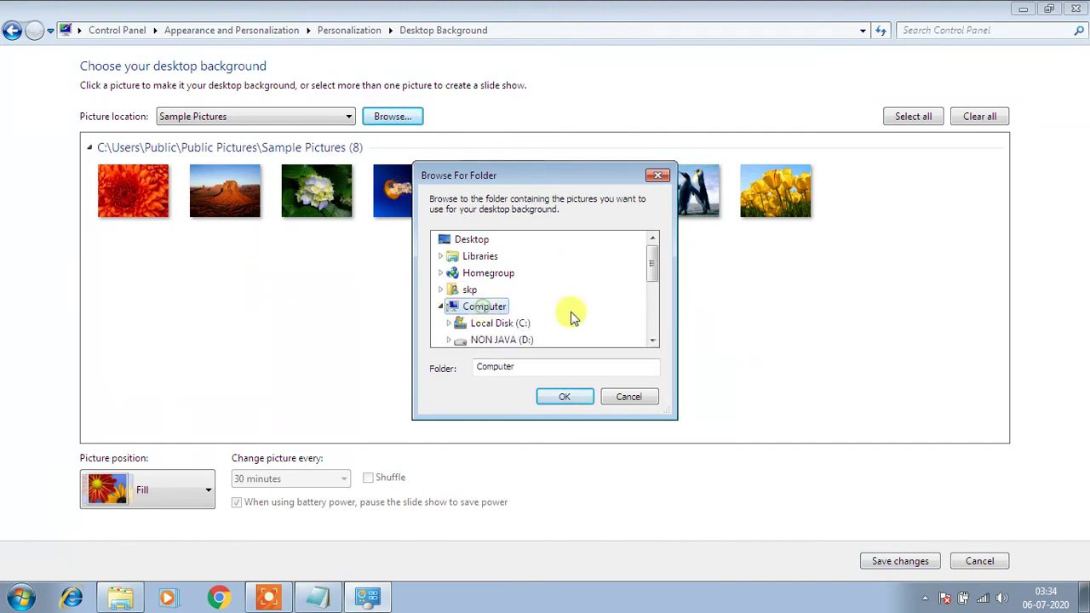
pyautogui.click(654, 327)
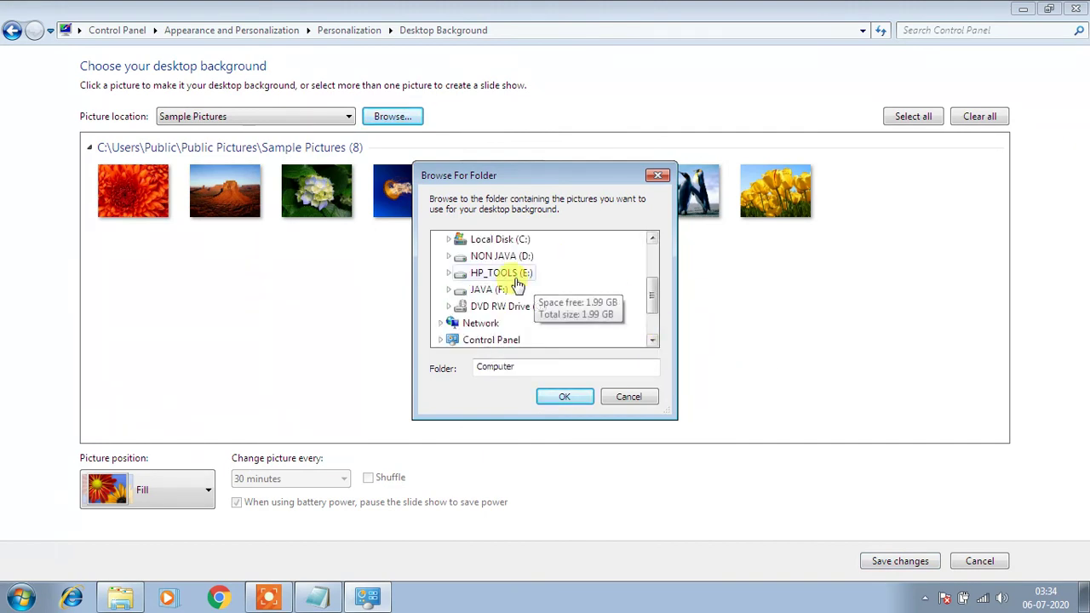
pyautogui.click(487, 290)
pyautogui.click(651, 327)
pyautogui.click(650, 327)
pyautogui.click(650, 327)
pyautogui.click(651, 327)
pyautogui.click(650, 327)
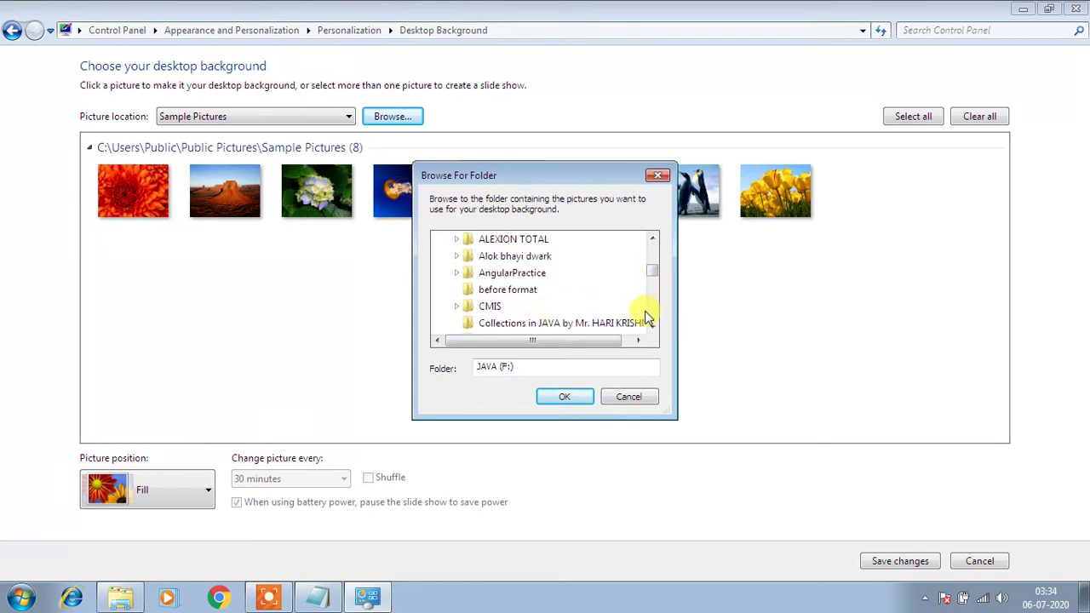
pyautogui.click(653, 330)
pyautogui.click(653, 329)
pyautogui.click(652, 330)
pyautogui.click(653, 329)
pyautogui.click(653, 330)
pyautogui.click(652, 329)
pyautogui.click(652, 330)
pyautogui.click(652, 330)
pyautogui.click(652, 330)
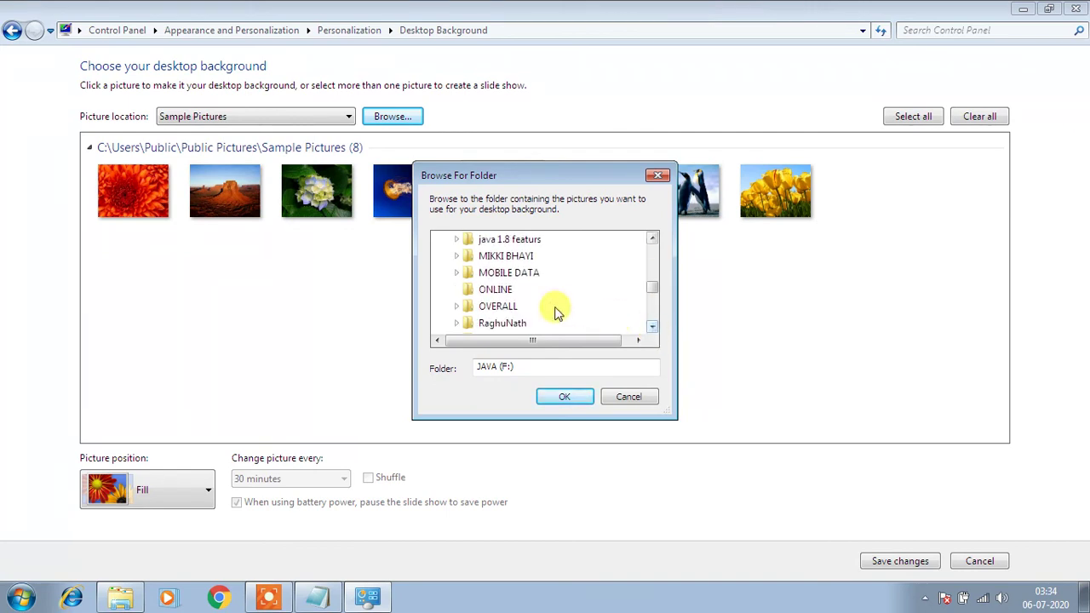
# - Expand OVERALL and its ANWI folder, and load the ANWI subfolder as the picture location
pyautogui.click(457, 306)
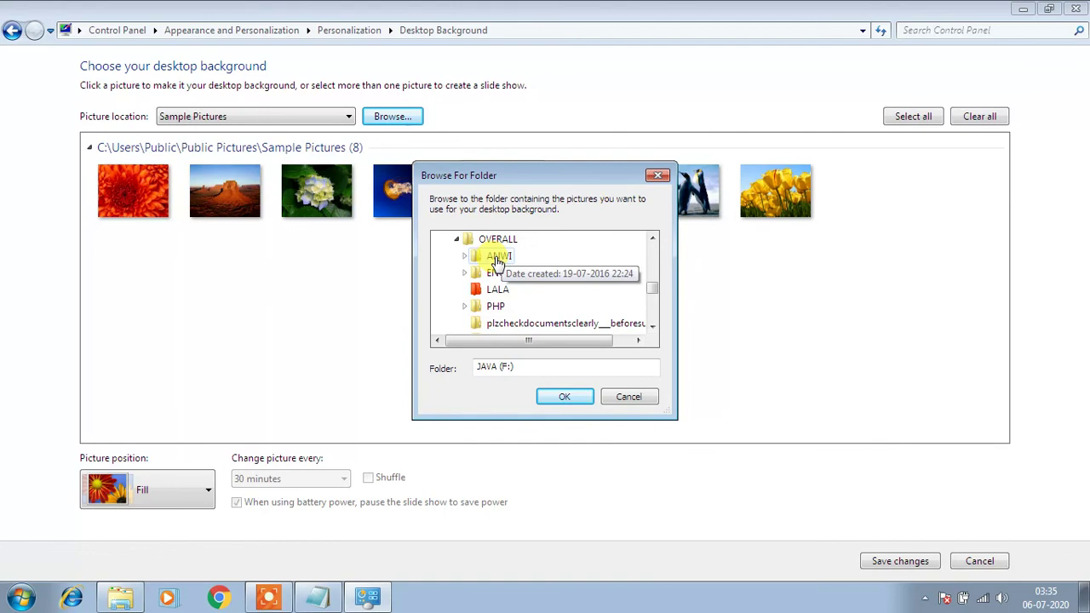
pyautogui.click(499, 255)
pyautogui.click(653, 328)
pyautogui.click(652, 328)
pyautogui.click(652, 328)
pyautogui.click(510, 290)
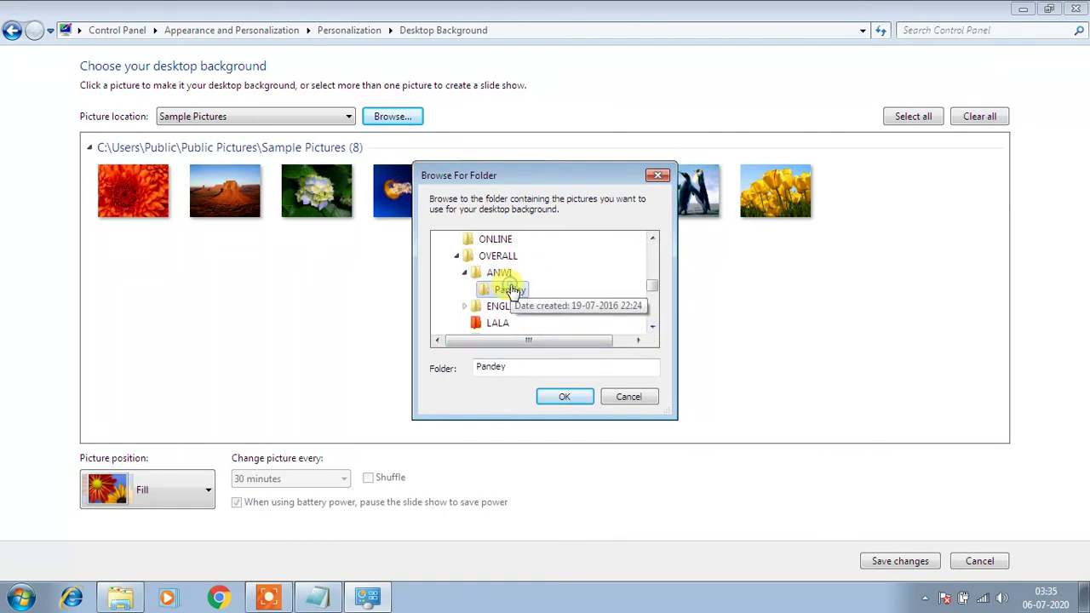
pyautogui.click(582, 402)
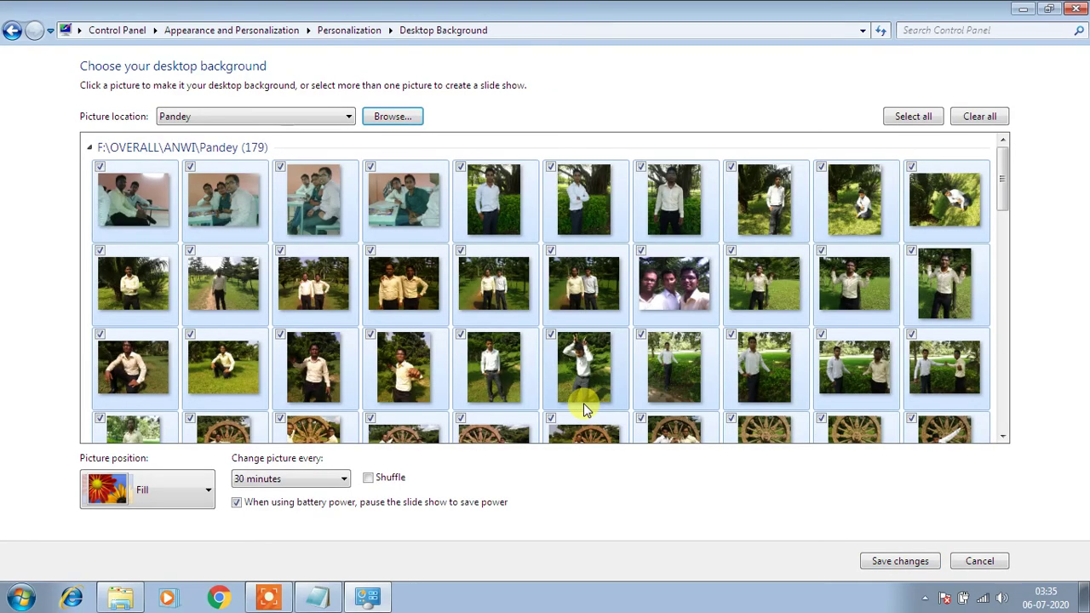
# - Deselect all pictures, set the last-row photo of the woman in red as the background, save it, and close Personalization
pyautogui.click(972, 119)
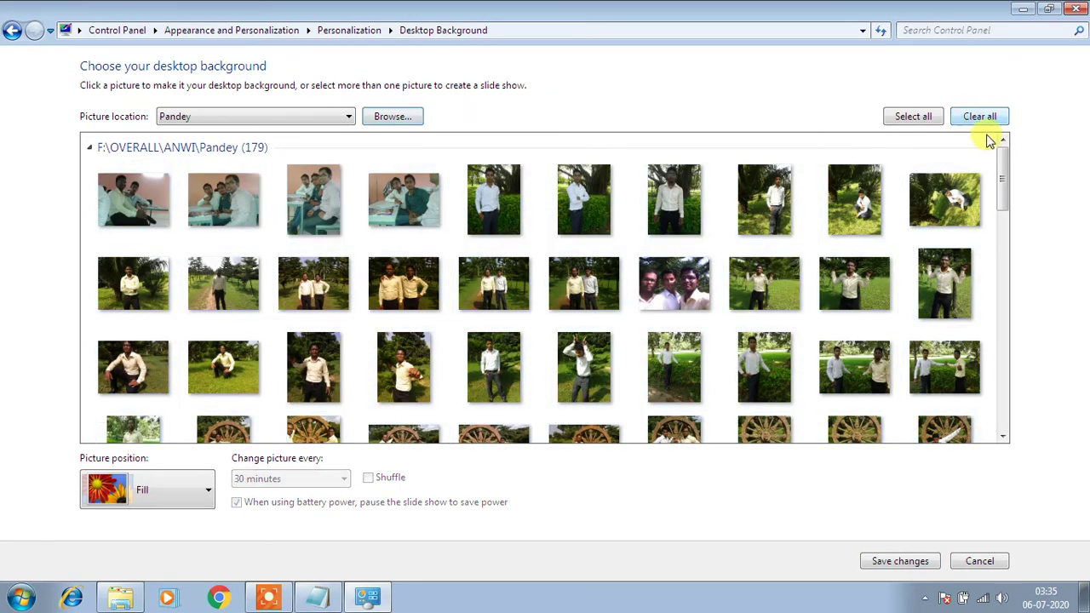
pyautogui.moveTo(1004, 154); pyautogui.dragTo(1022, 389)
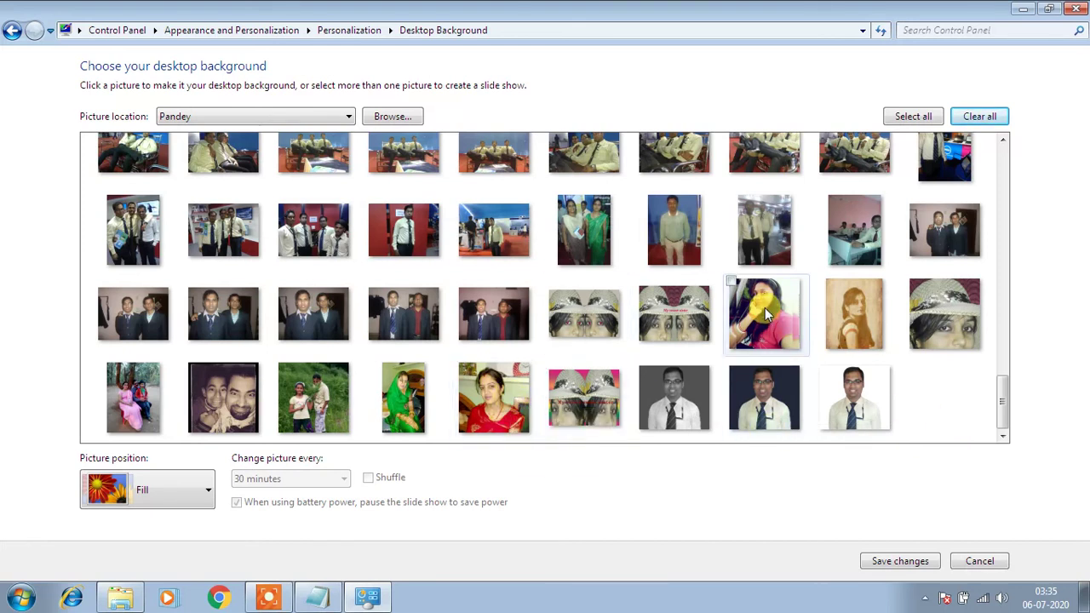
pyautogui.click(506, 409)
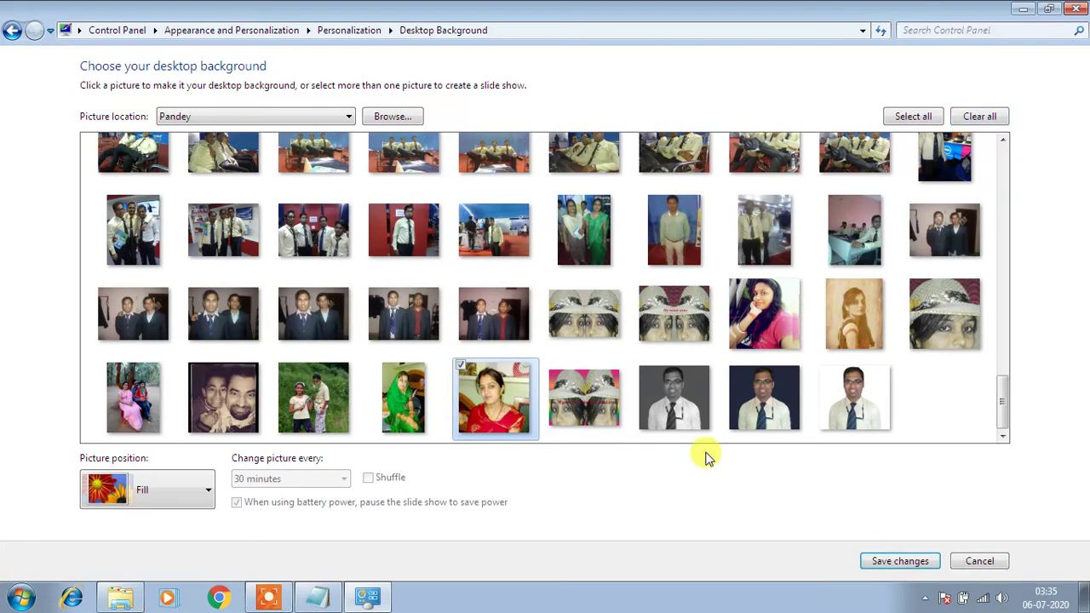
pyautogui.click(894, 560)
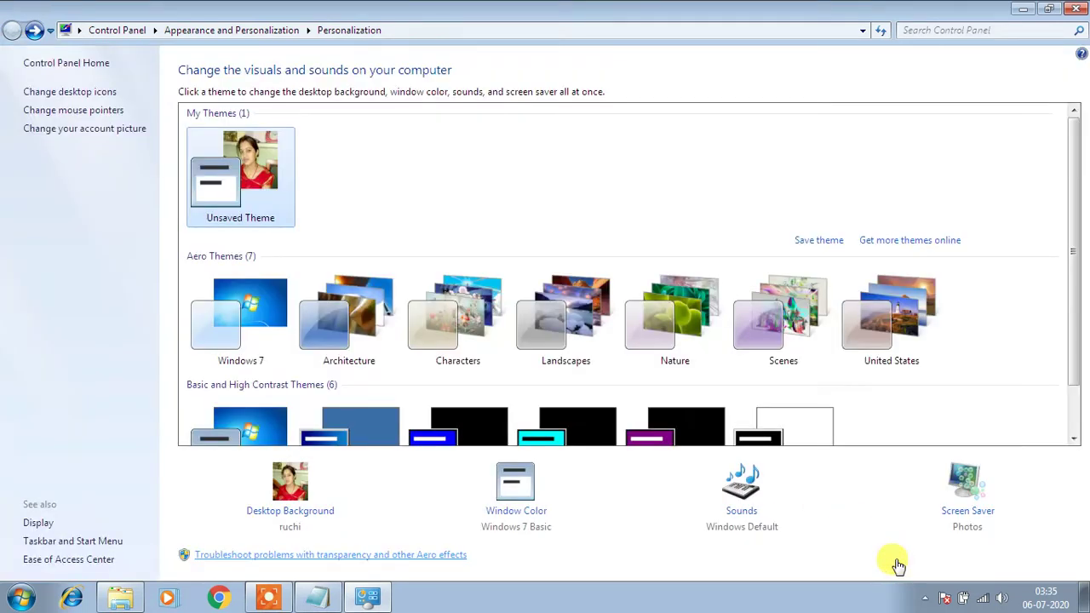
pyautogui.click(1078, 8)
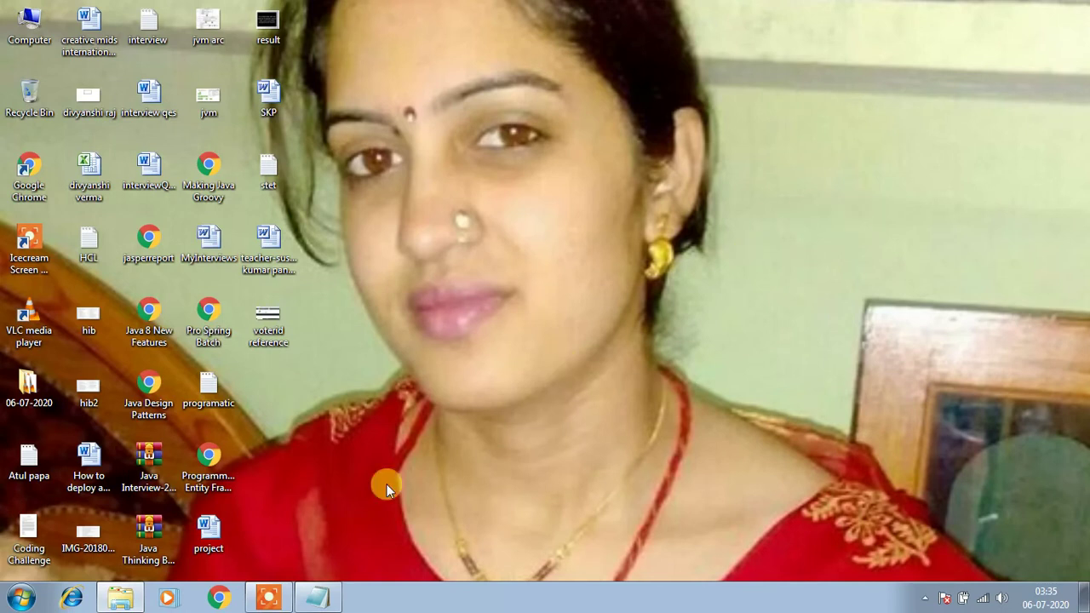
# - Open the Desktop Background settings again through the desktop's Personalize option
pyautogui.rightClick(549, 338)
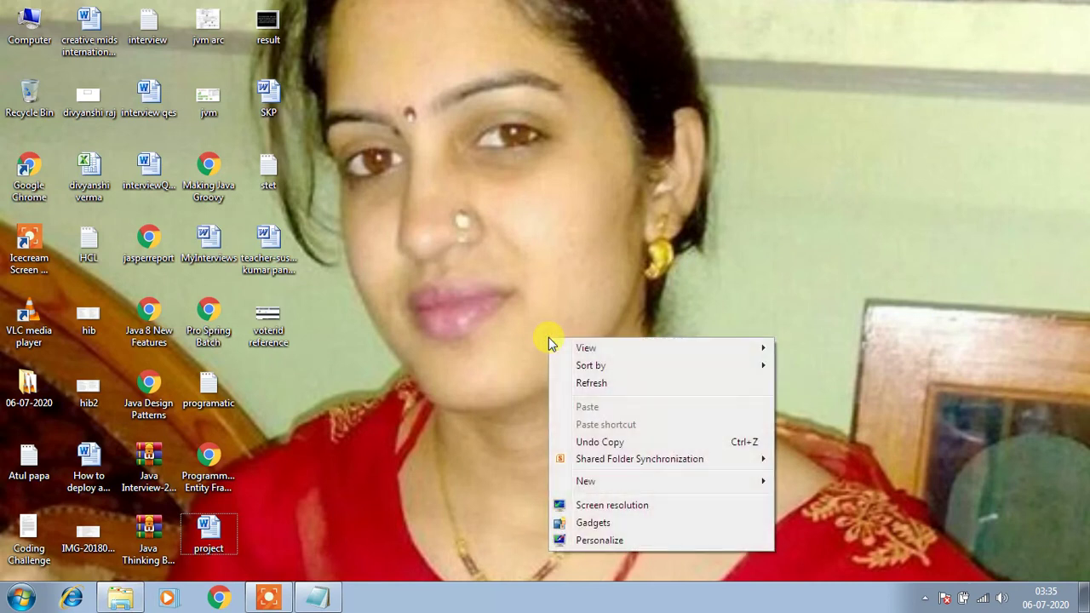
pyautogui.click(609, 541)
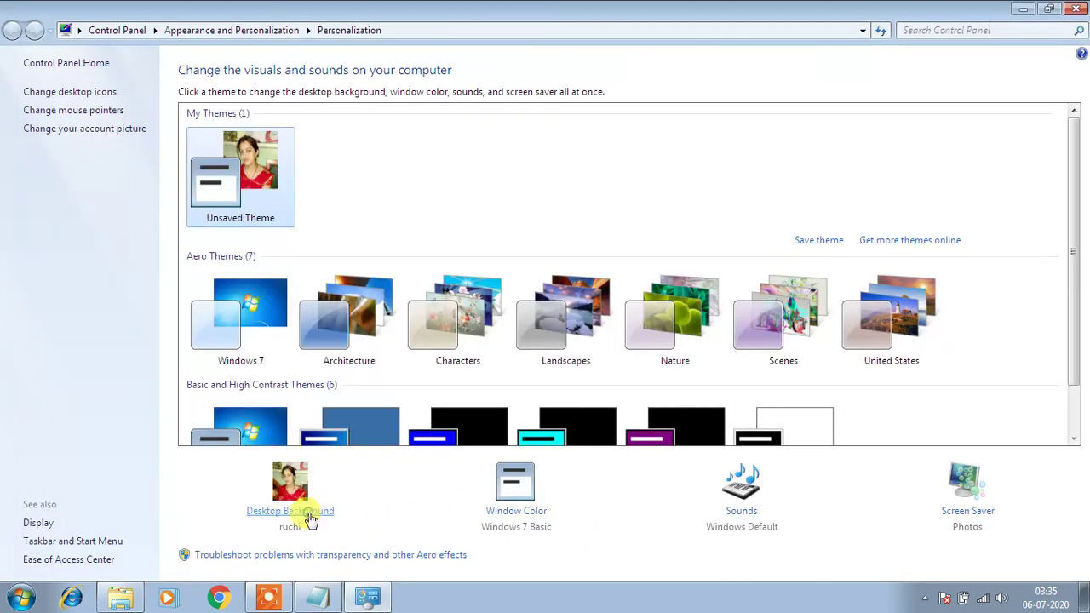
pyautogui.click(309, 516)
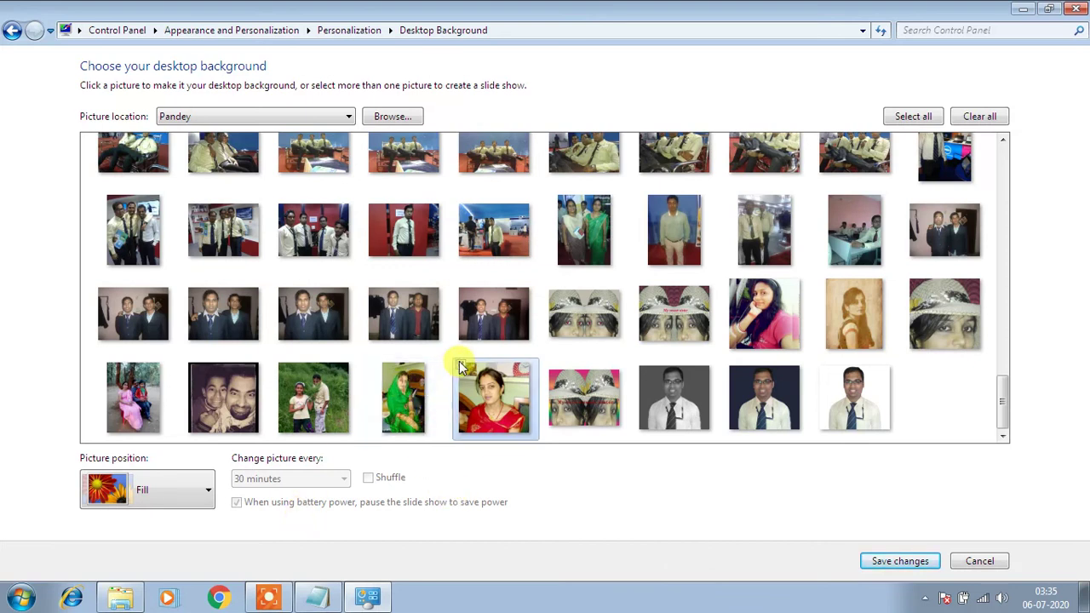
# - Set the photo of the woman in green as the background, save it, view the desktop, and restore the Personalization window
pyautogui.click(372, 372)
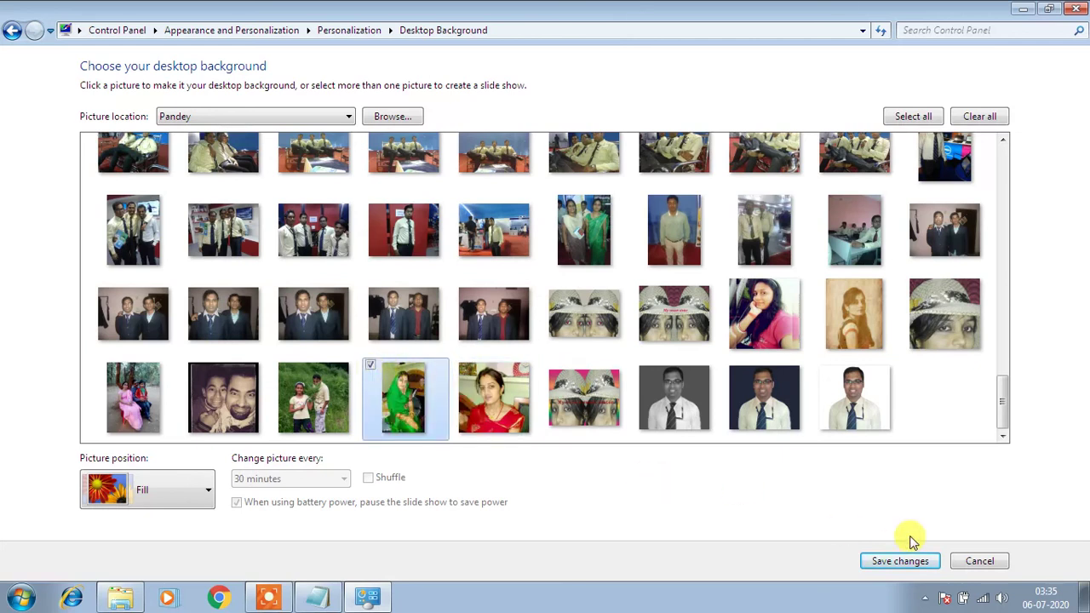
pyautogui.click(901, 559)
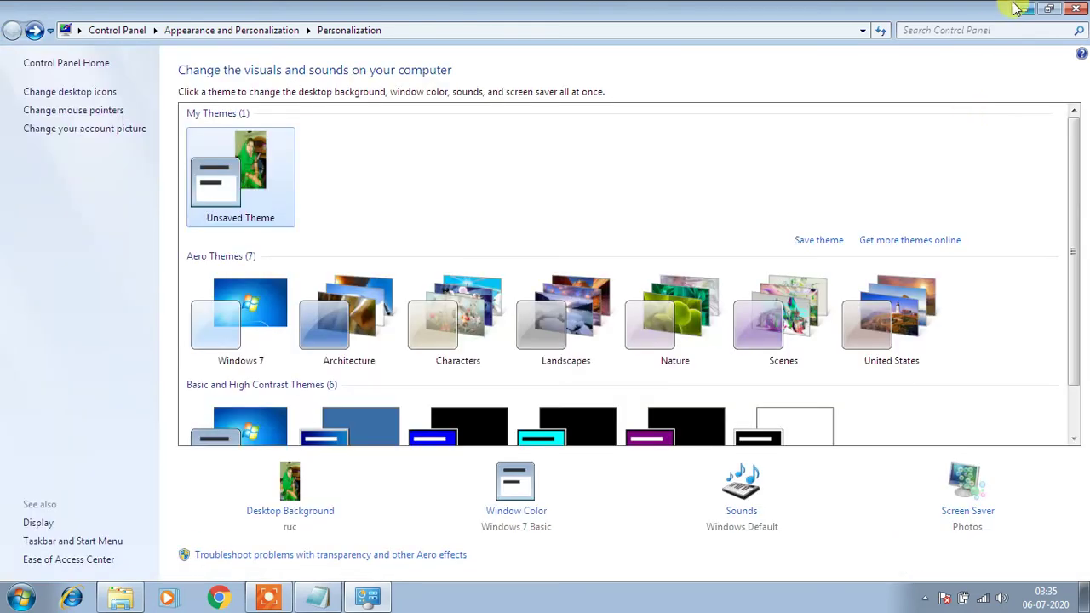
pyautogui.click(1018, 8)
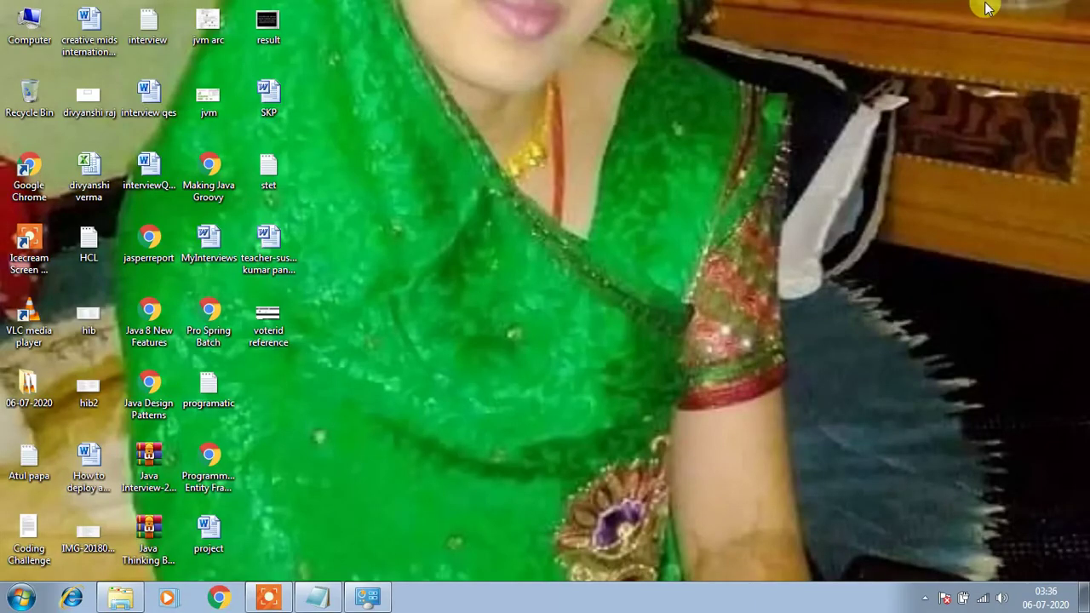
pyautogui.click(368, 598)
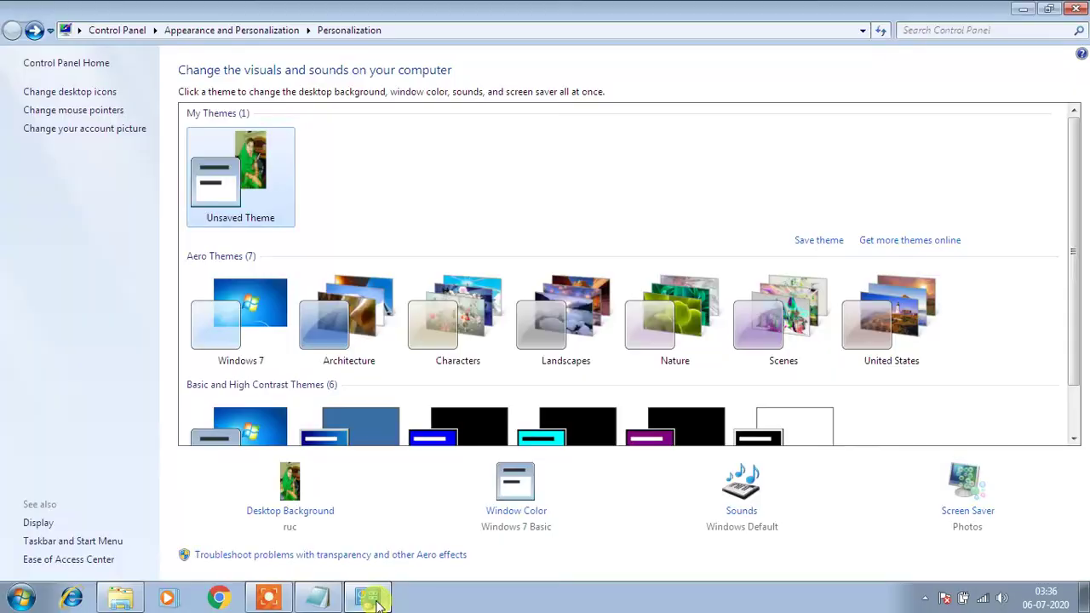
# - Set the desktop background's picture position to Fit, save it, and view the desktop
pyautogui.click(308, 520)
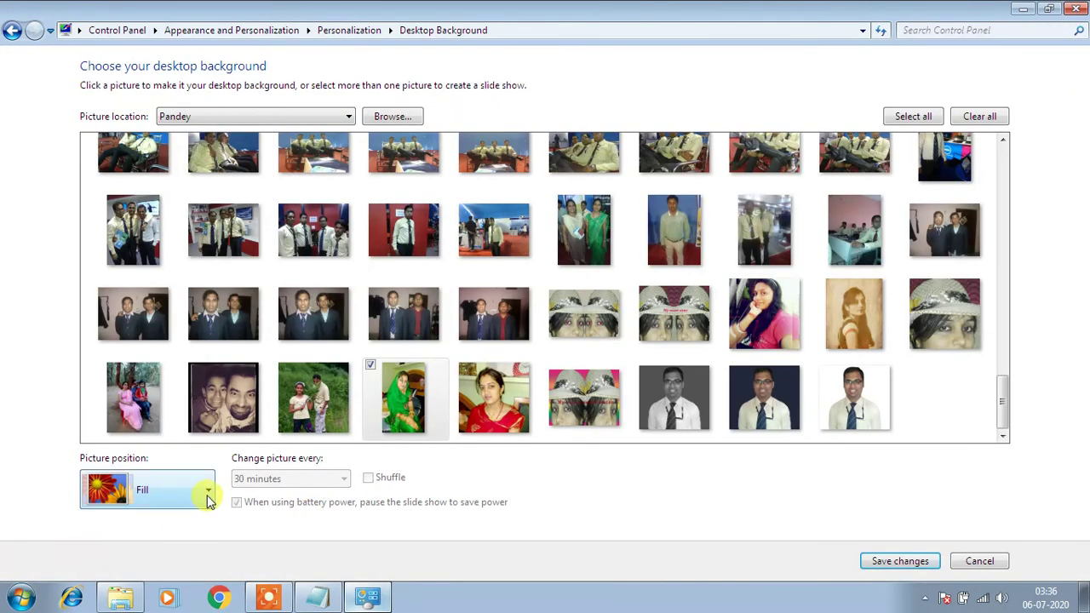
pyautogui.click(208, 494)
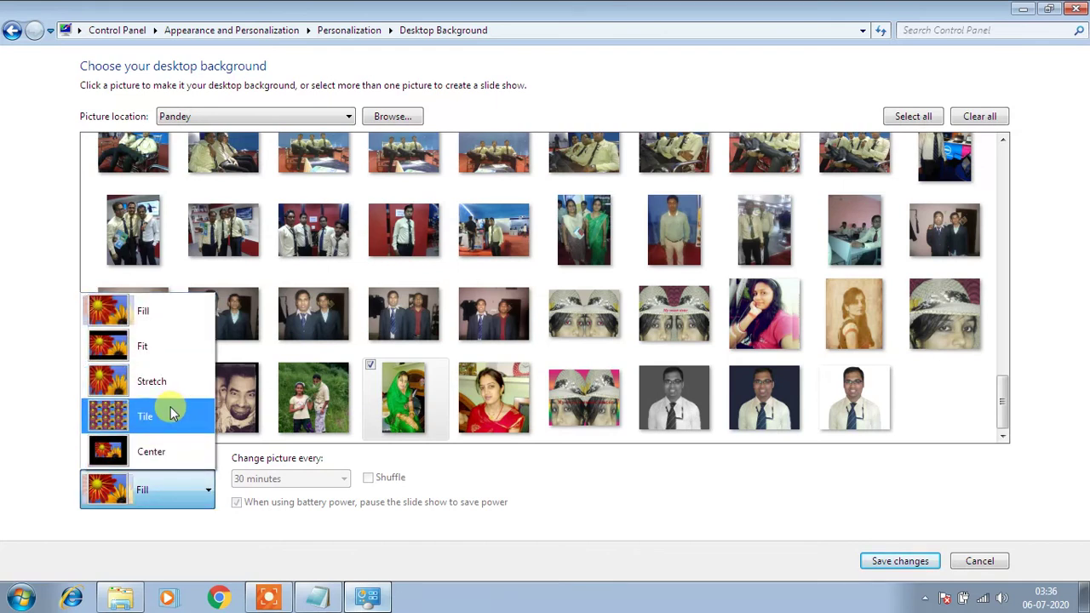
pyautogui.click(166, 347)
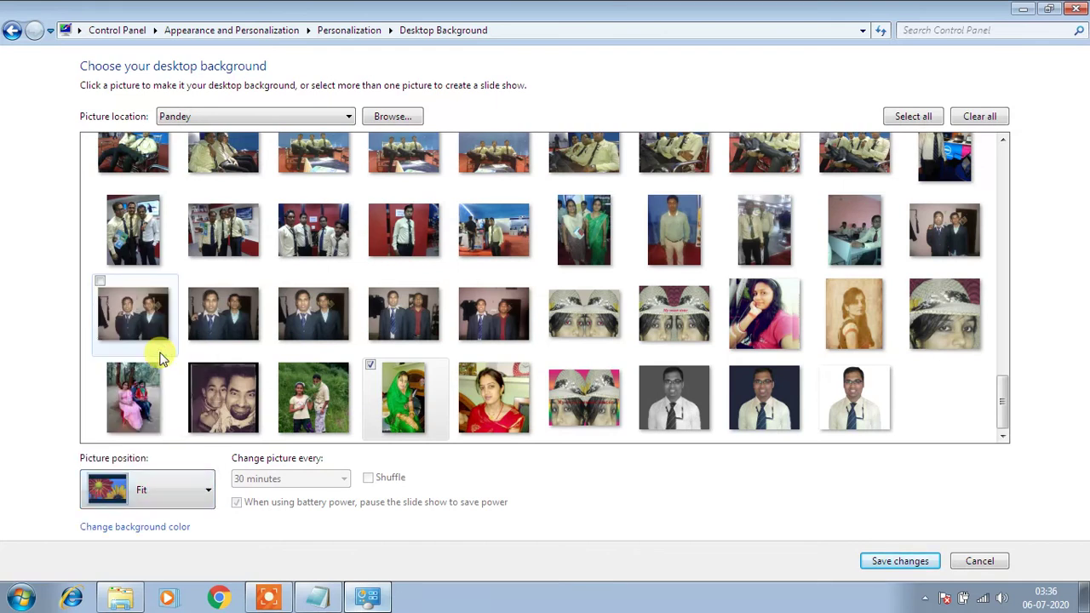
pyautogui.click(895, 560)
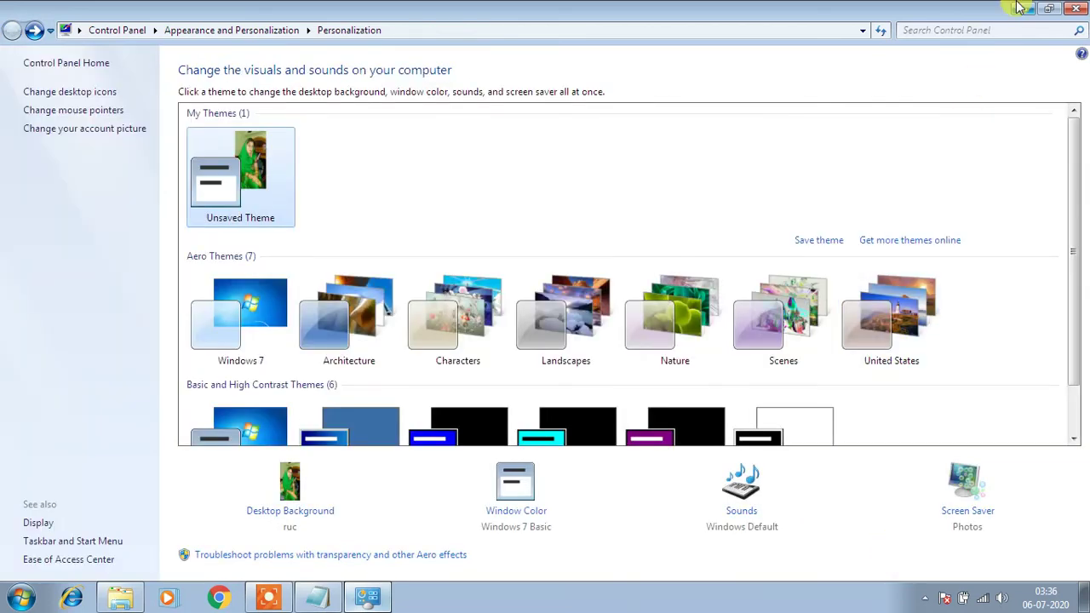
pyautogui.click(1021, 9)
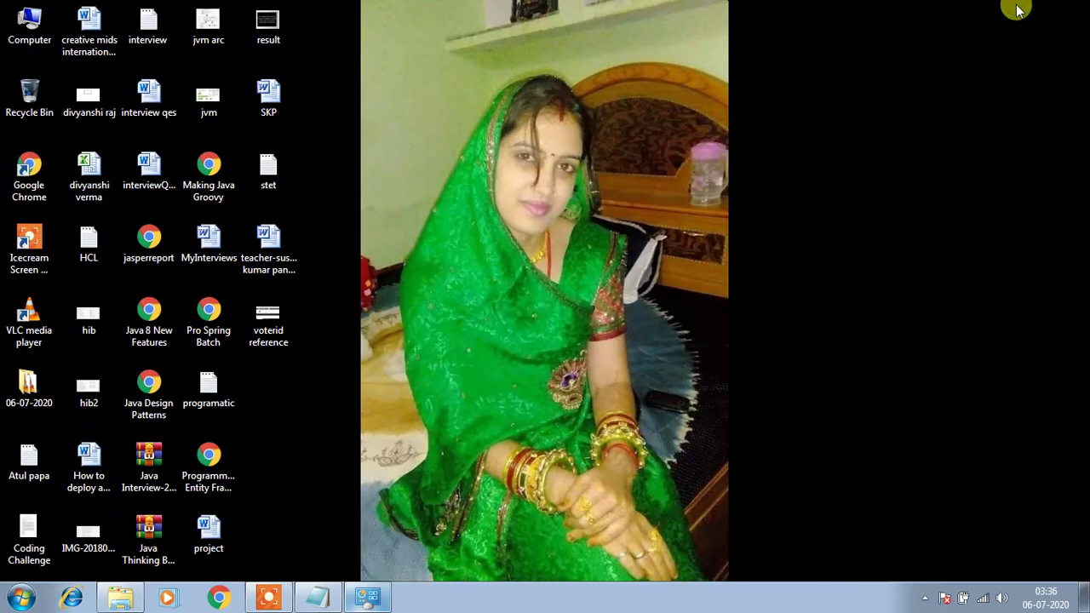
# - Return to Desktop Background, set the picture position to Stretch, save it, and view the desktop
pyautogui.click(370, 597)
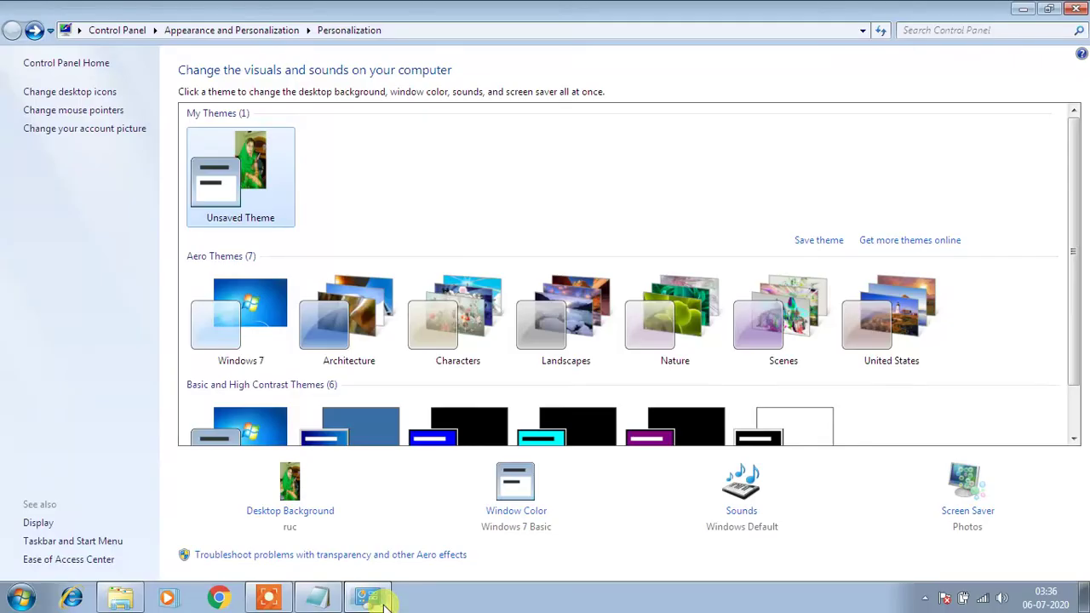
pyautogui.click(312, 512)
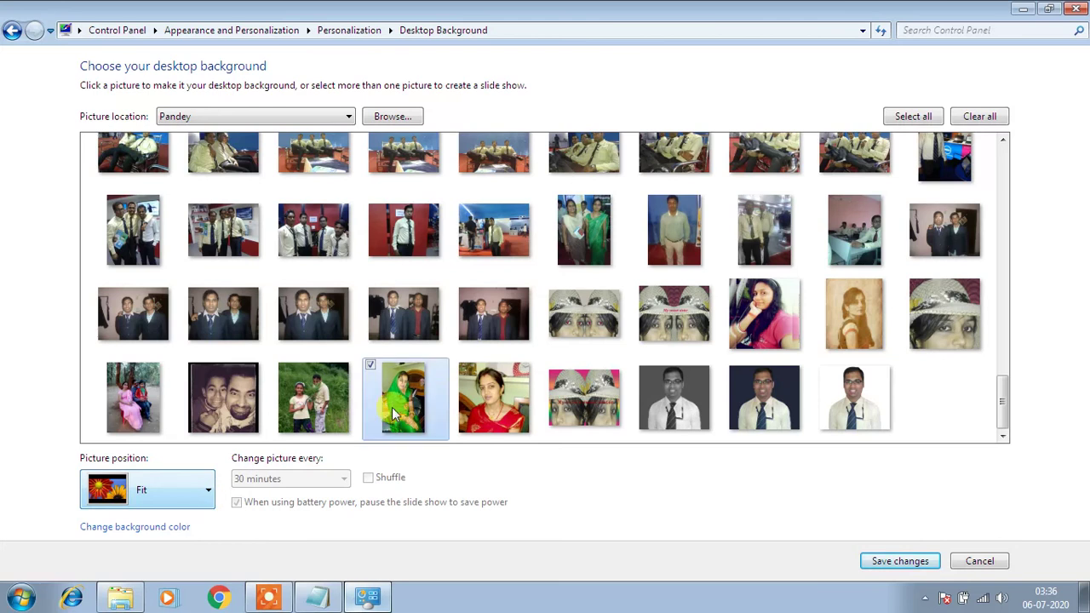
pyautogui.click(202, 492)
pyautogui.click(176, 383)
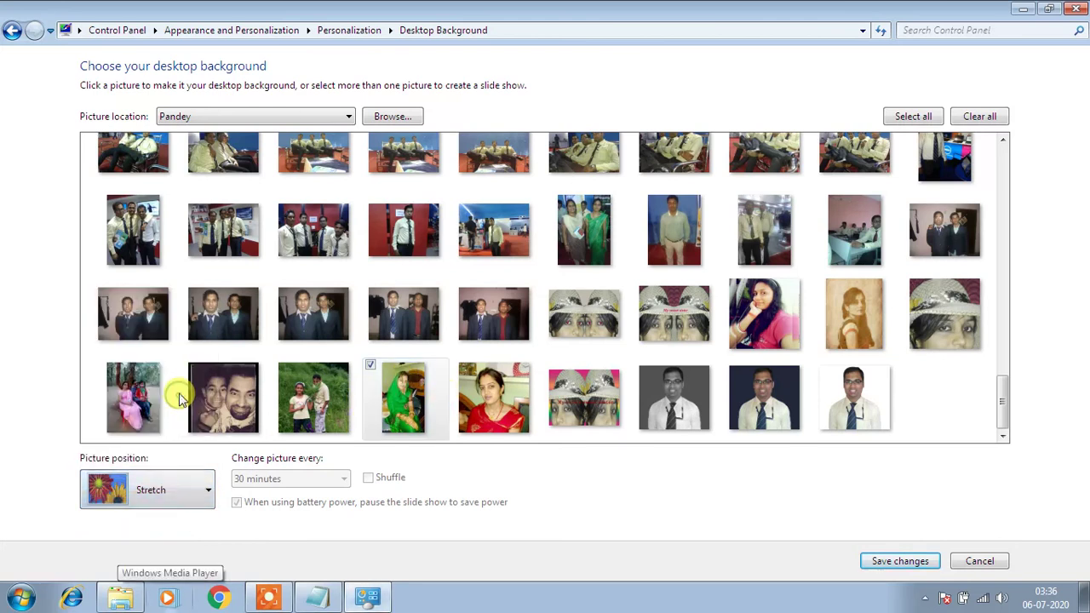
pyautogui.click(875, 560)
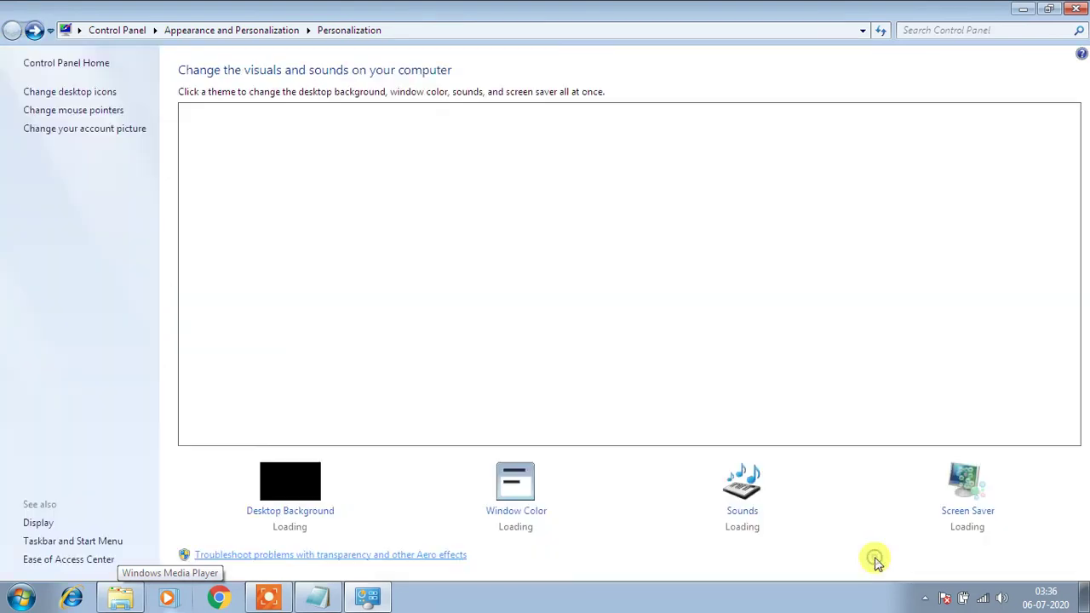
pyautogui.click(1023, 9)
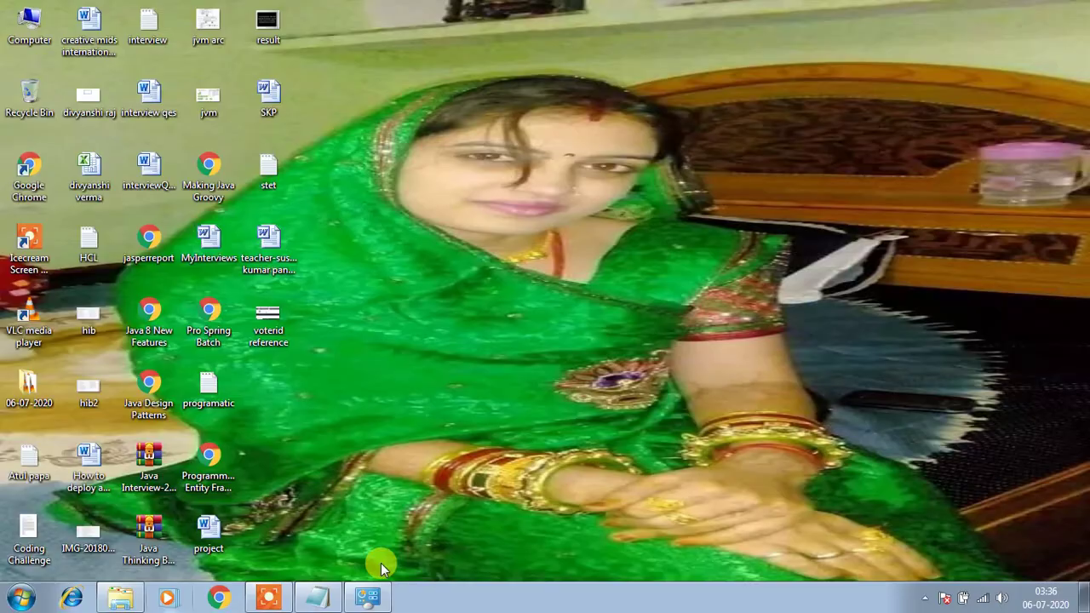
# - Change the background's picture position to Tile for the photo of the woman in green, save, and view the desktop
pyautogui.click(368, 598)
pyautogui.click(317, 517)
pyautogui.click(208, 499)
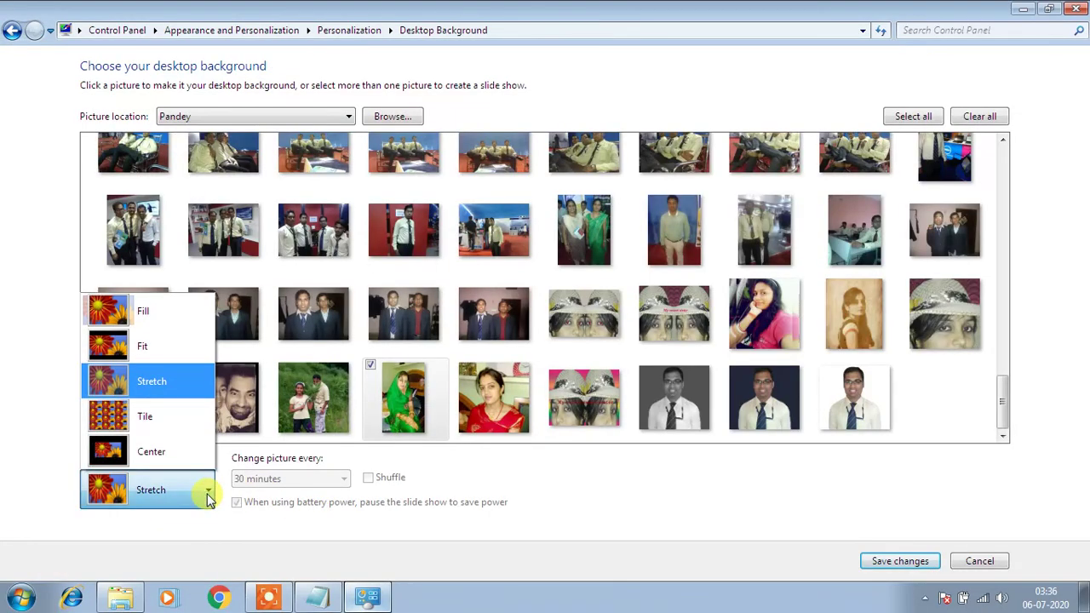
pyautogui.click(179, 417)
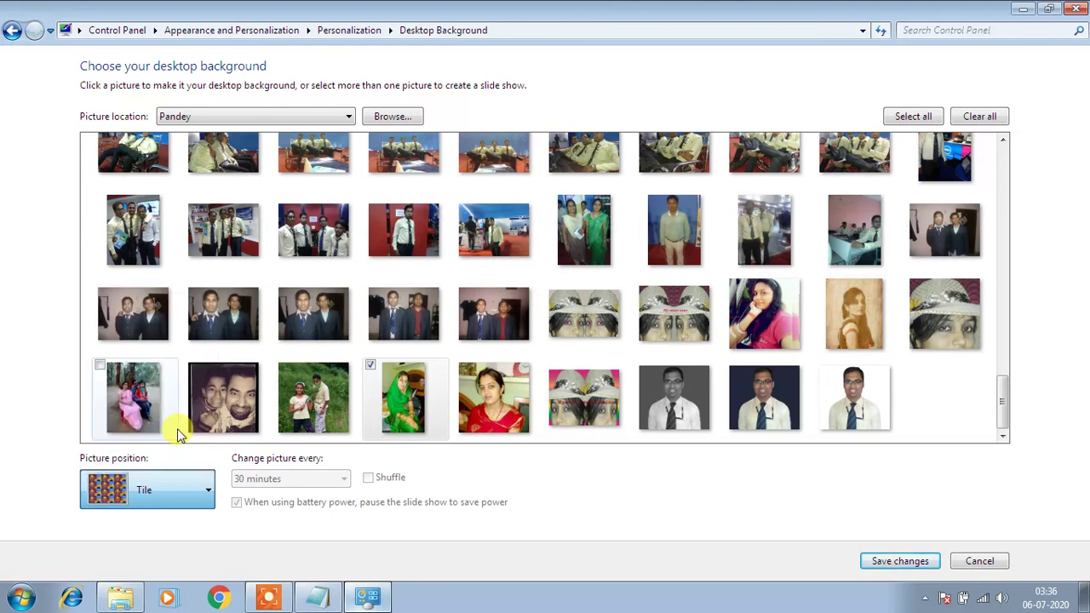
pyautogui.click(899, 561)
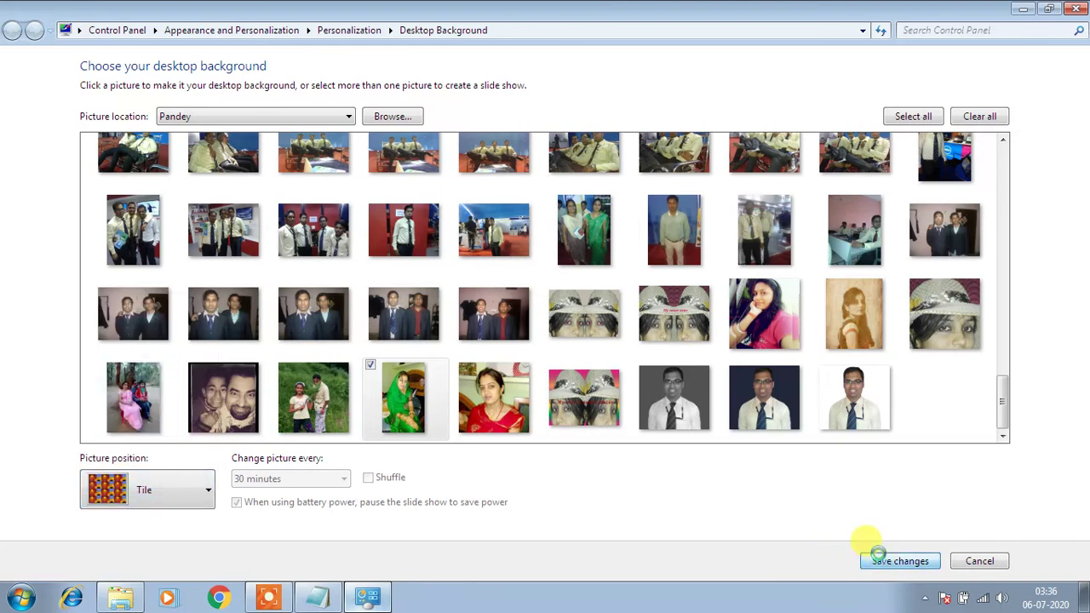
pyautogui.click(1025, 9)
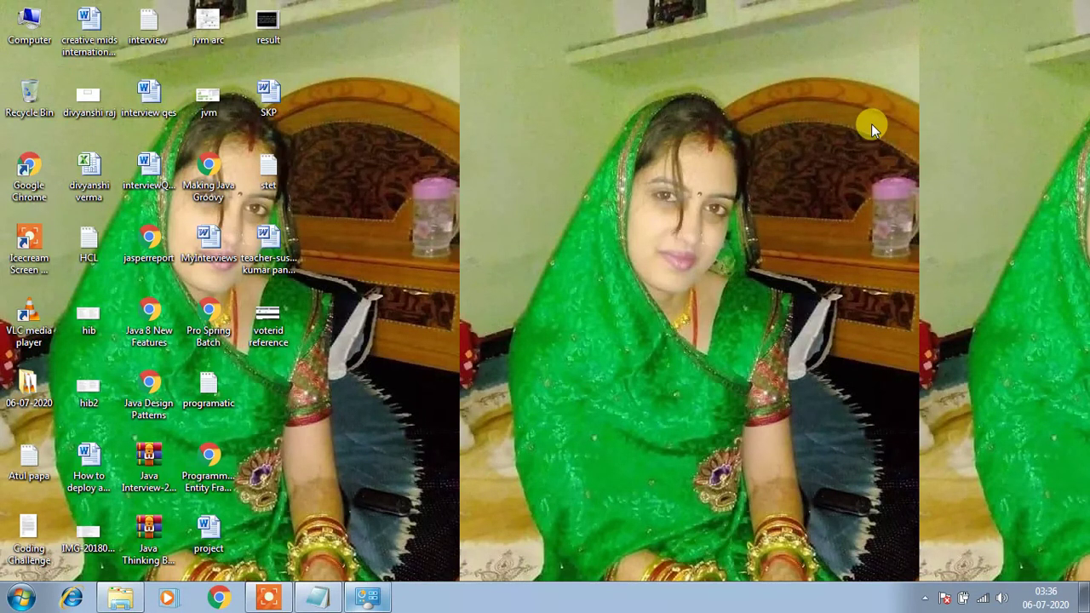
# - Set the background's picture position to Center, save it, and close Personalization to view the desktop
pyautogui.click(367, 597)
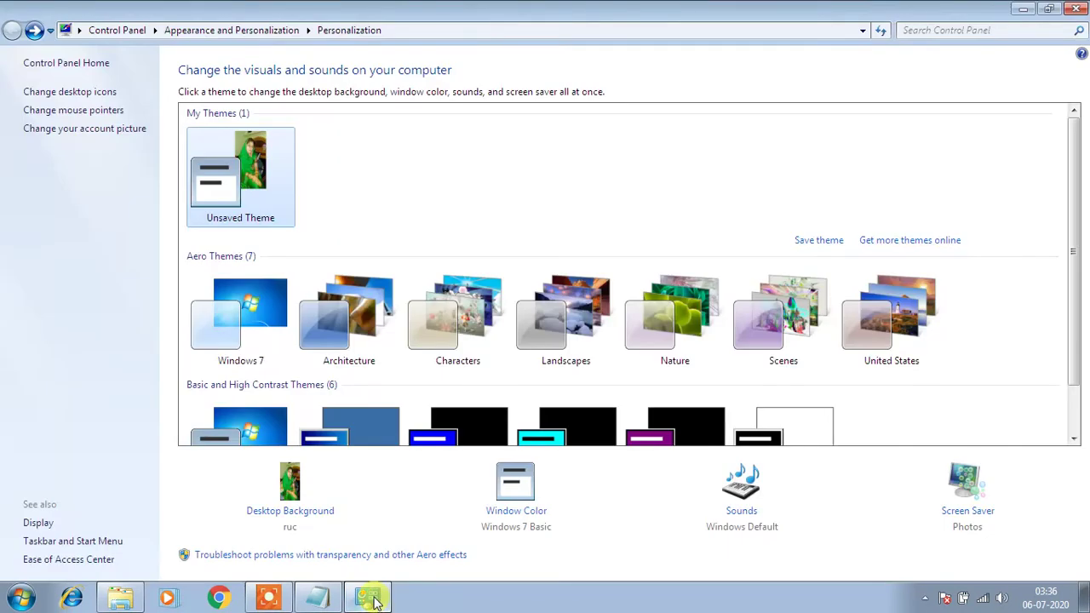
pyautogui.click(311, 521)
pyautogui.click(210, 494)
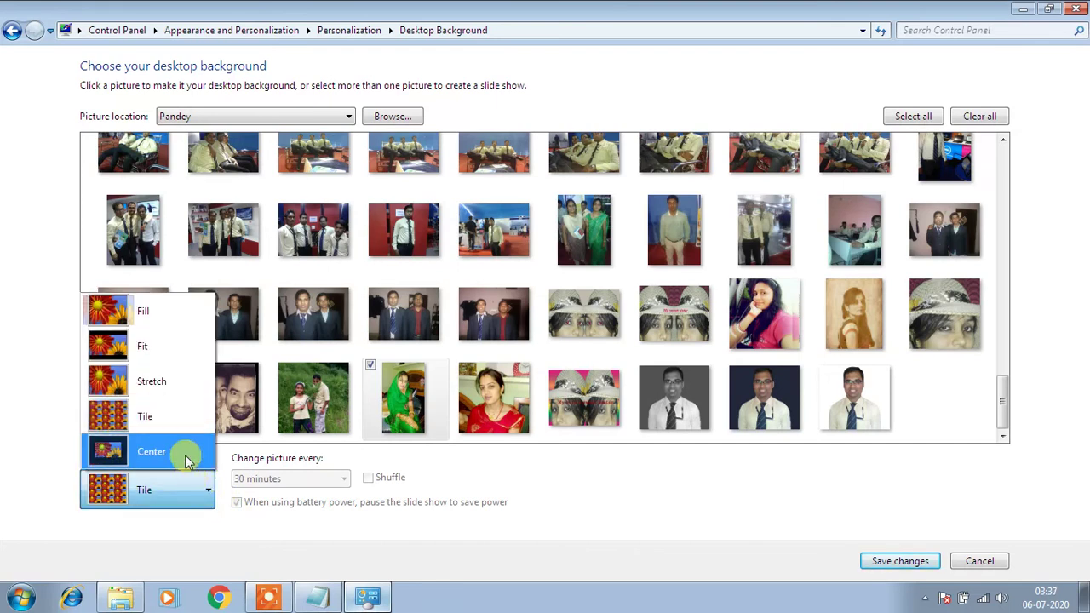
pyautogui.click(152, 452)
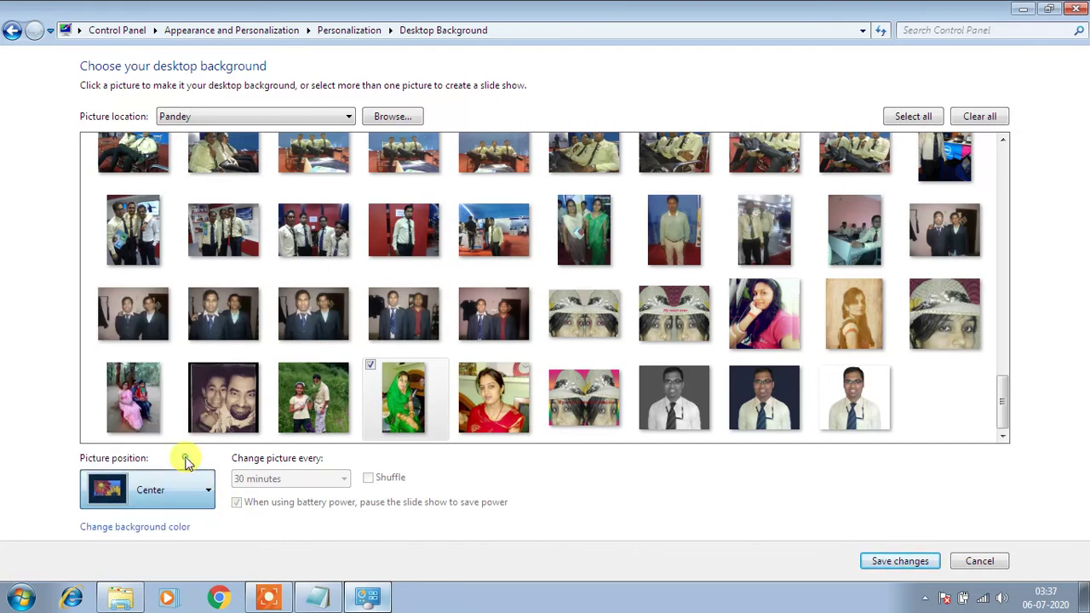
pyautogui.click(884, 566)
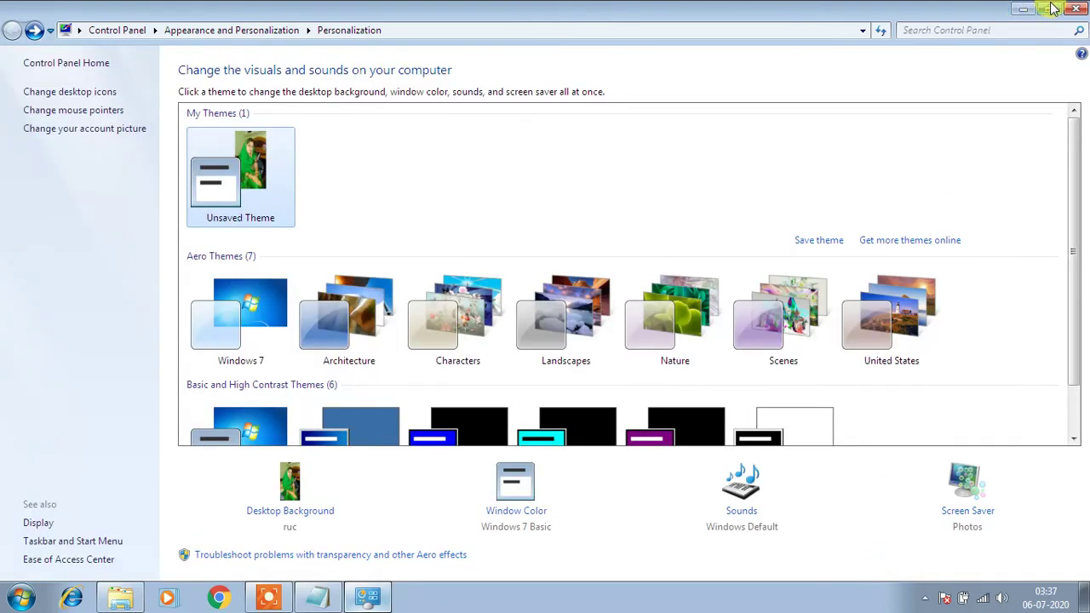
pyautogui.click(1078, 8)
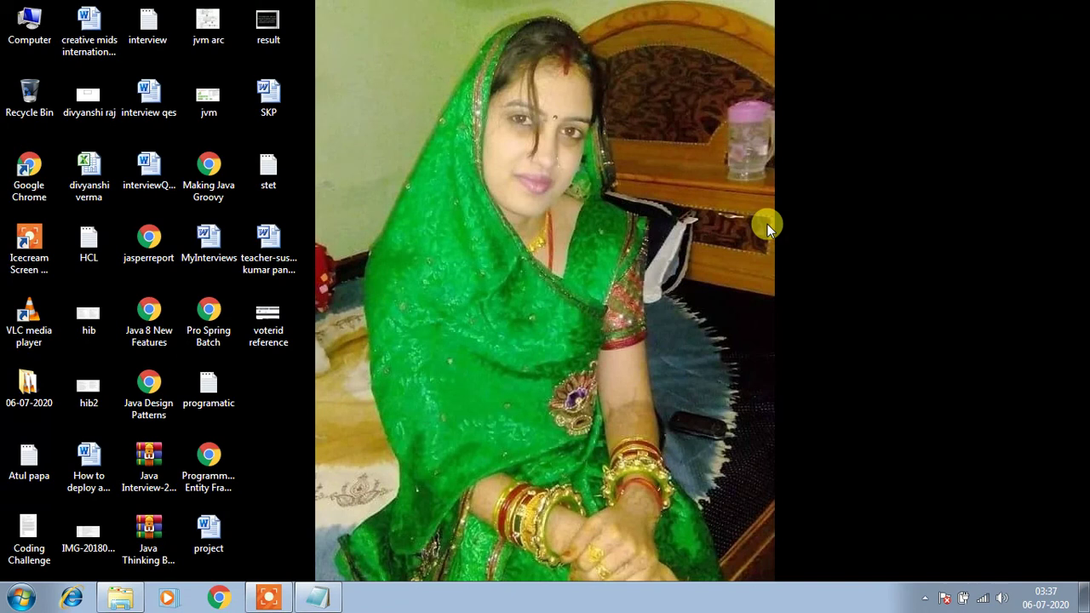
# - Reopen Desktop Background through Personalize, add the last row's first photo to the selection, save the slide show, and view the desktop
pyautogui.rightClick(720, 190)
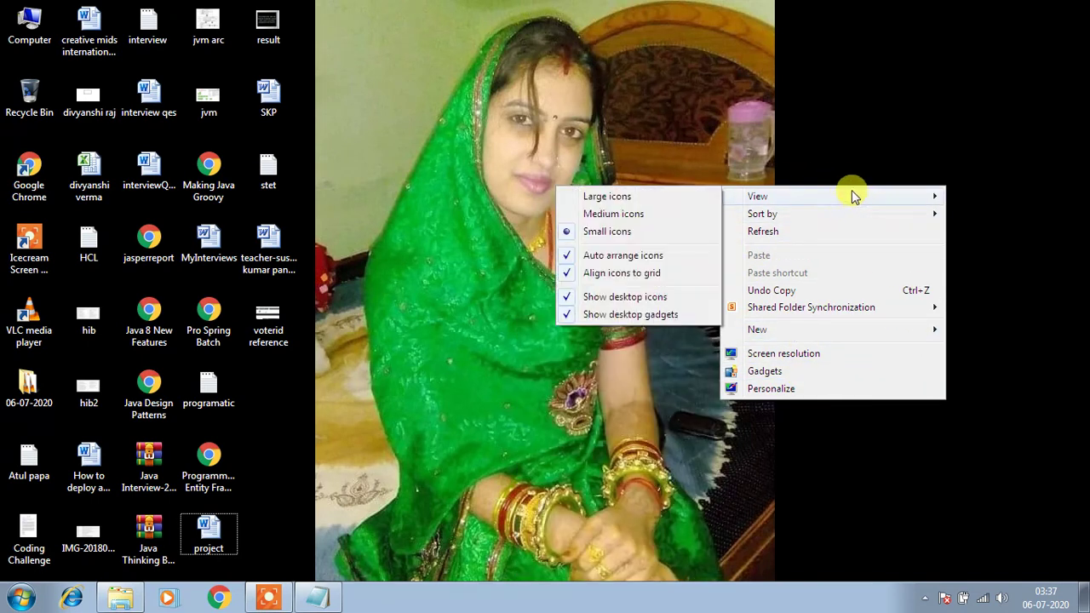
pyautogui.click(856, 394)
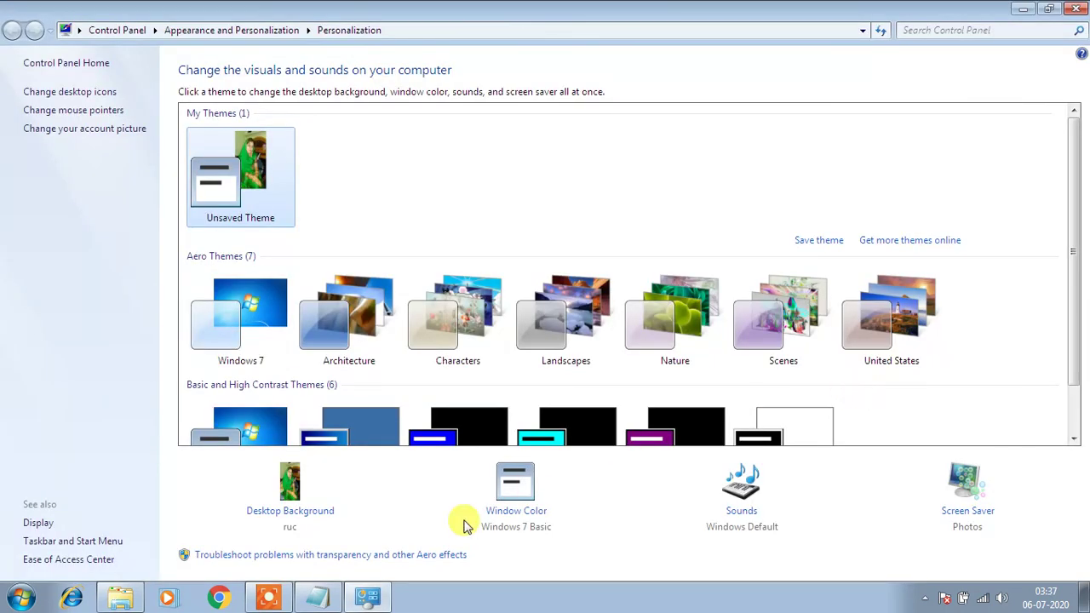
pyautogui.click(324, 514)
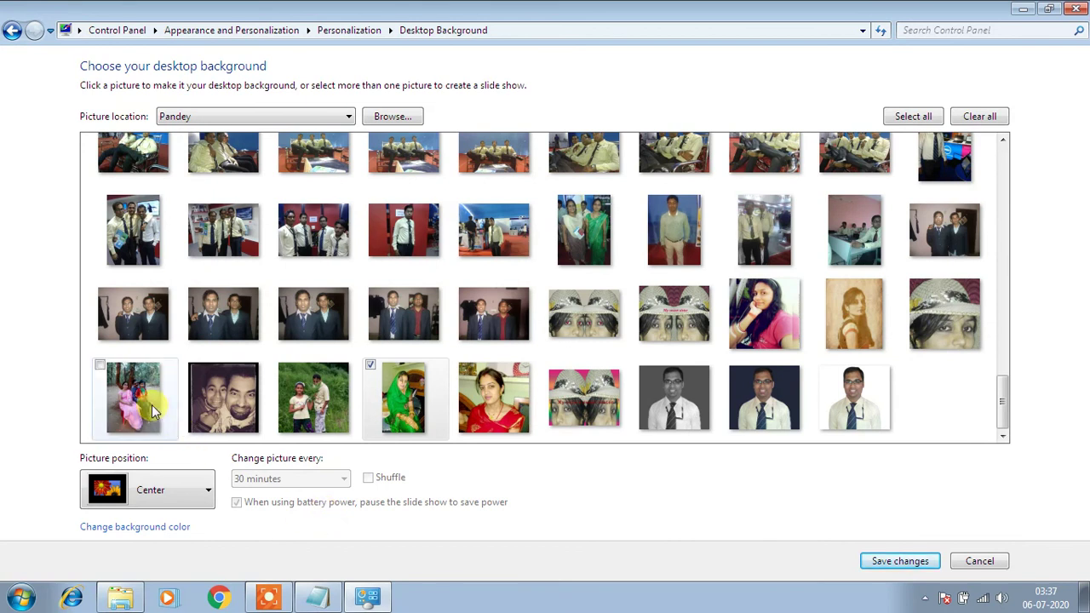
pyautogui.click(103, 365)
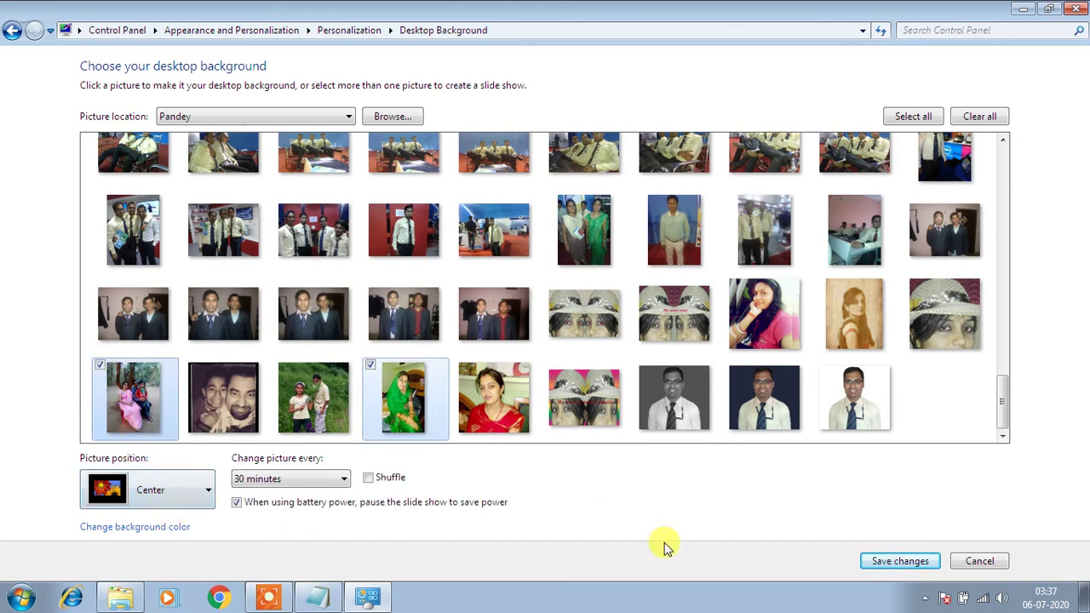
pyautogui.click(894, 562)
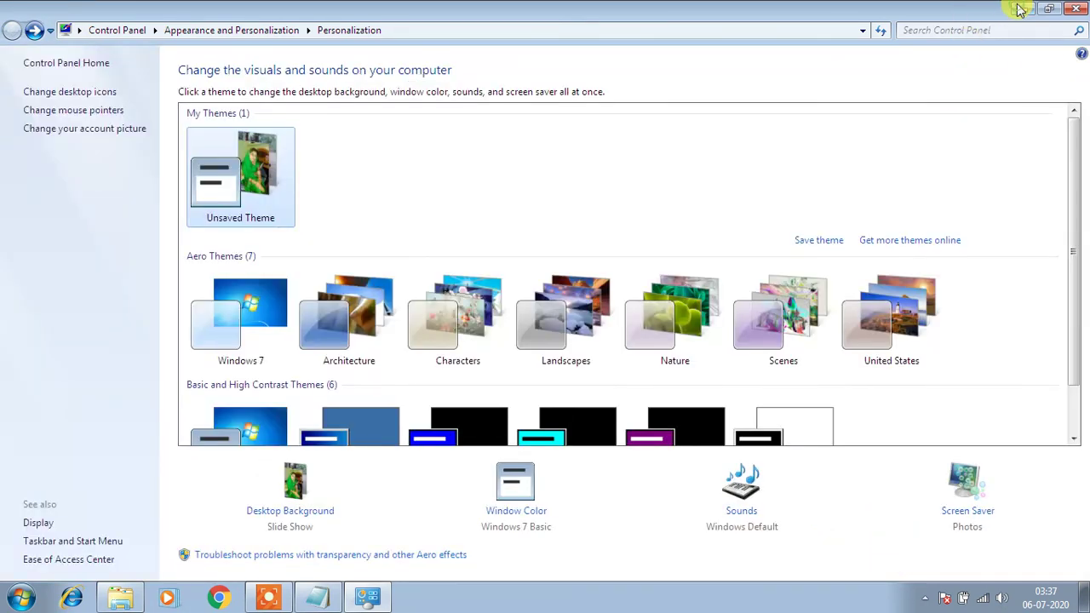
pyautogui.click(1022, 9)
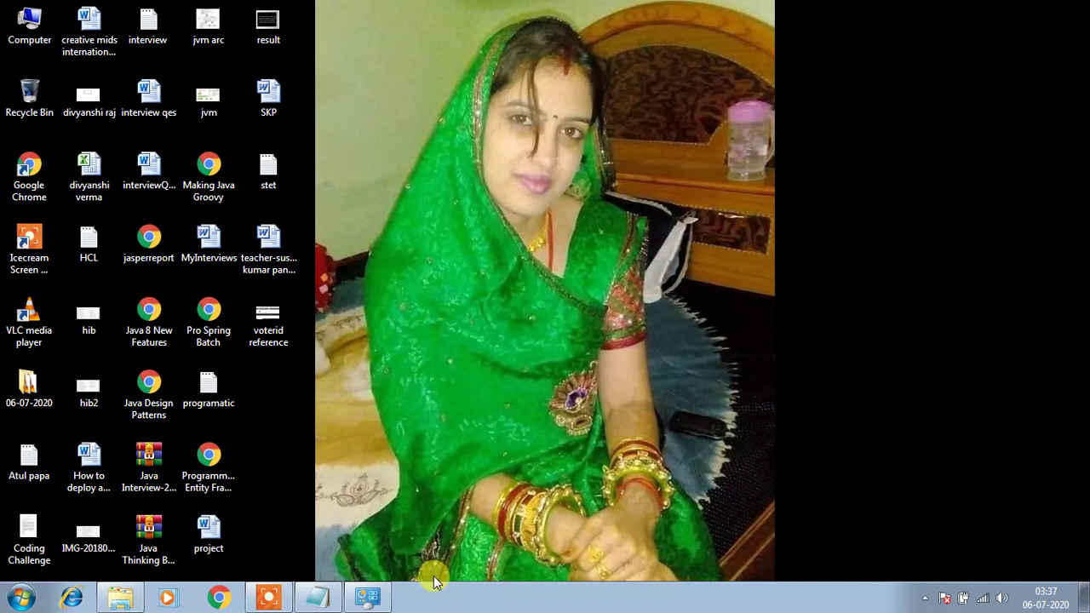
# - Deselect the photo of the woman in green, keep only the last row's first photo as background, save, and view the desktop
pyautogui.click(370, 597)
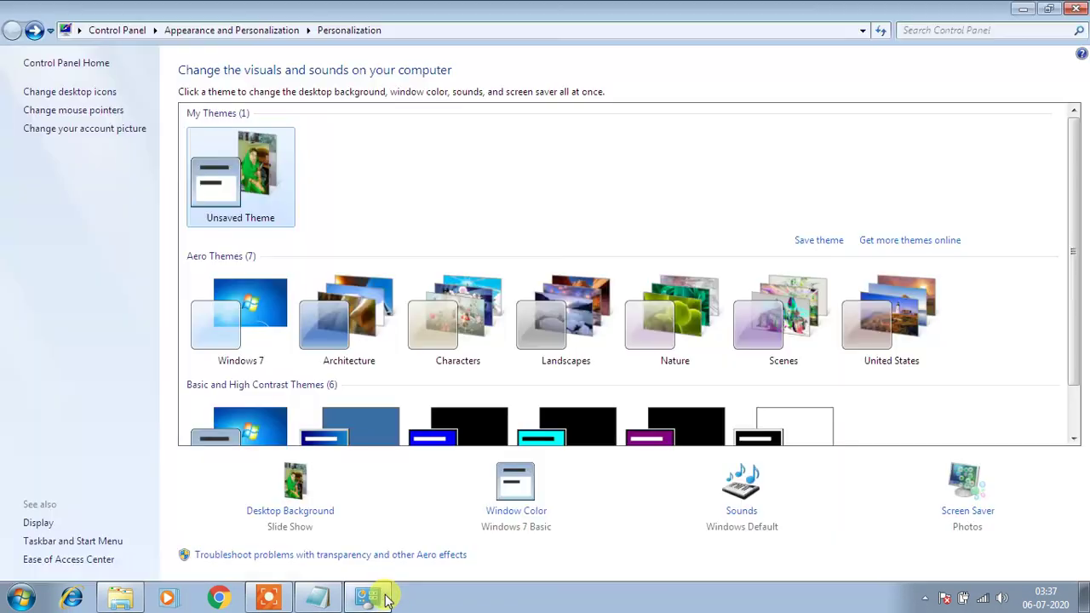
pyautogui.click(315, 512)
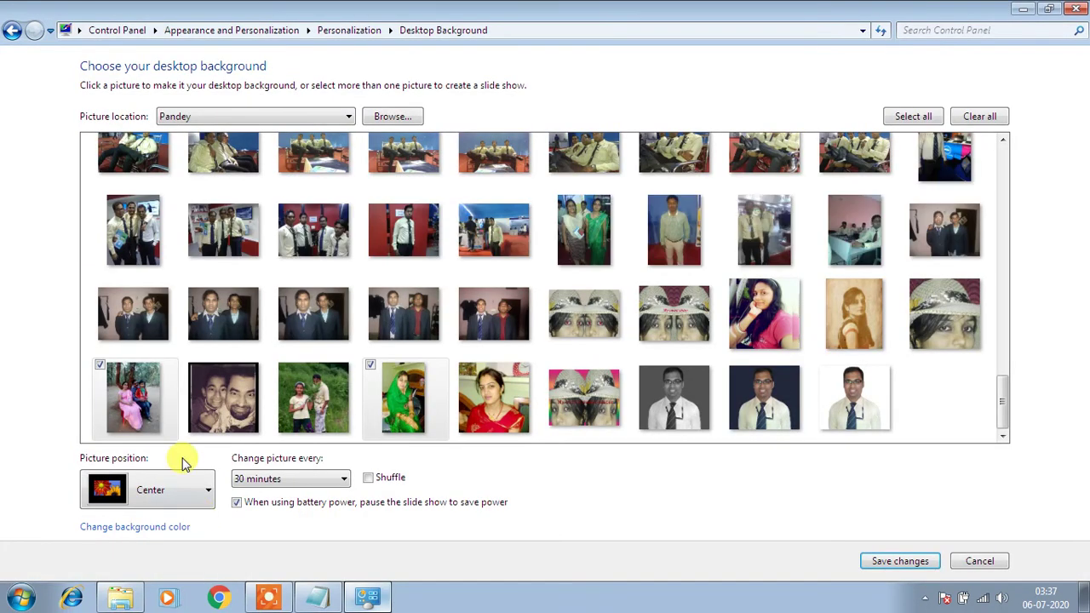
pyautogui.click(371, 366)
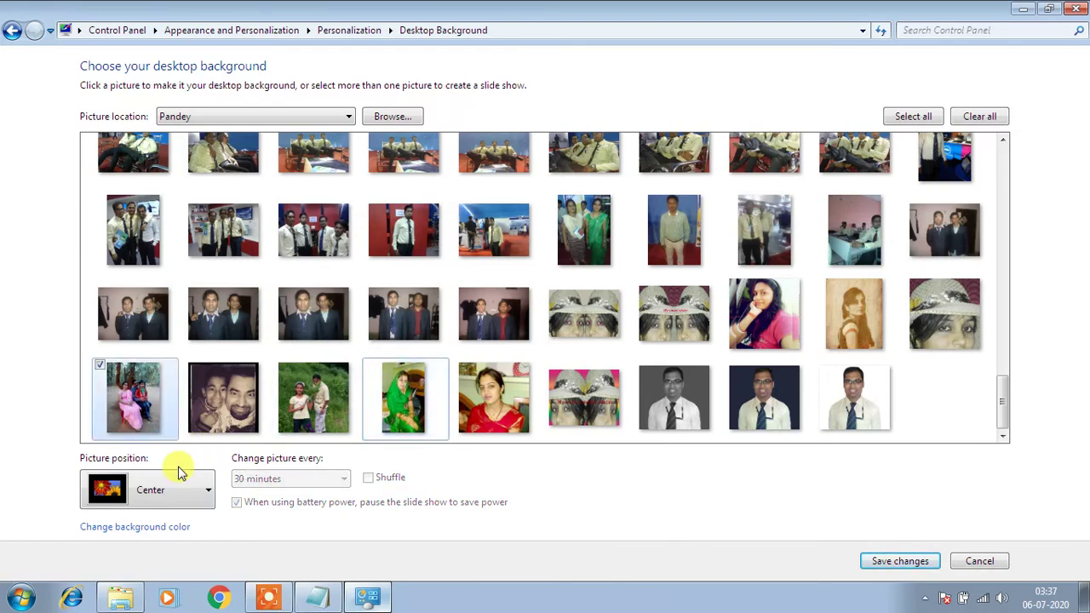
pyautogui.click(104, 381)
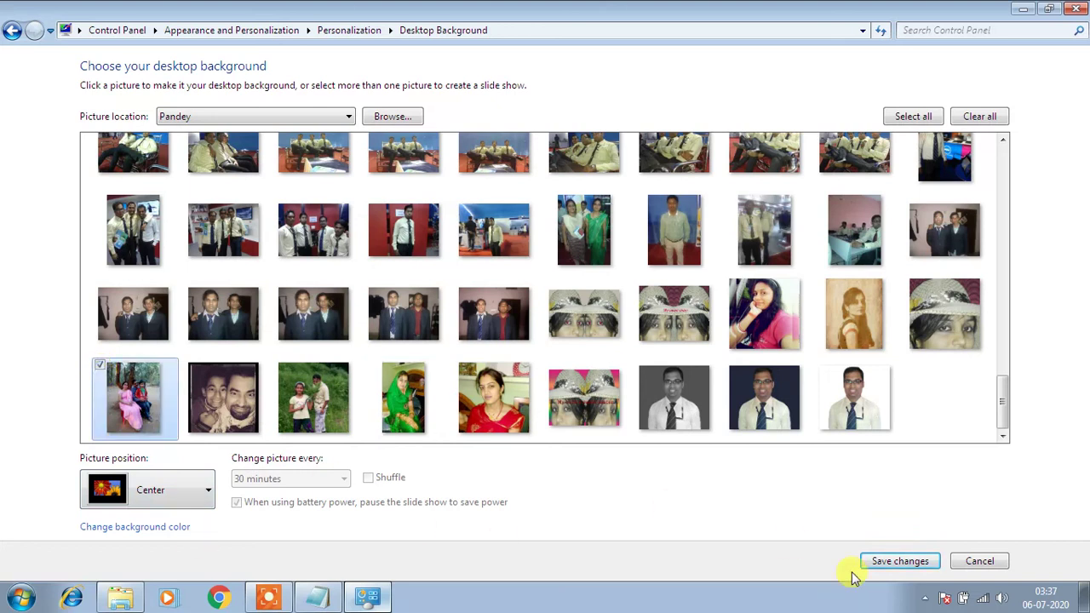
pyautogui.click(897, 562)
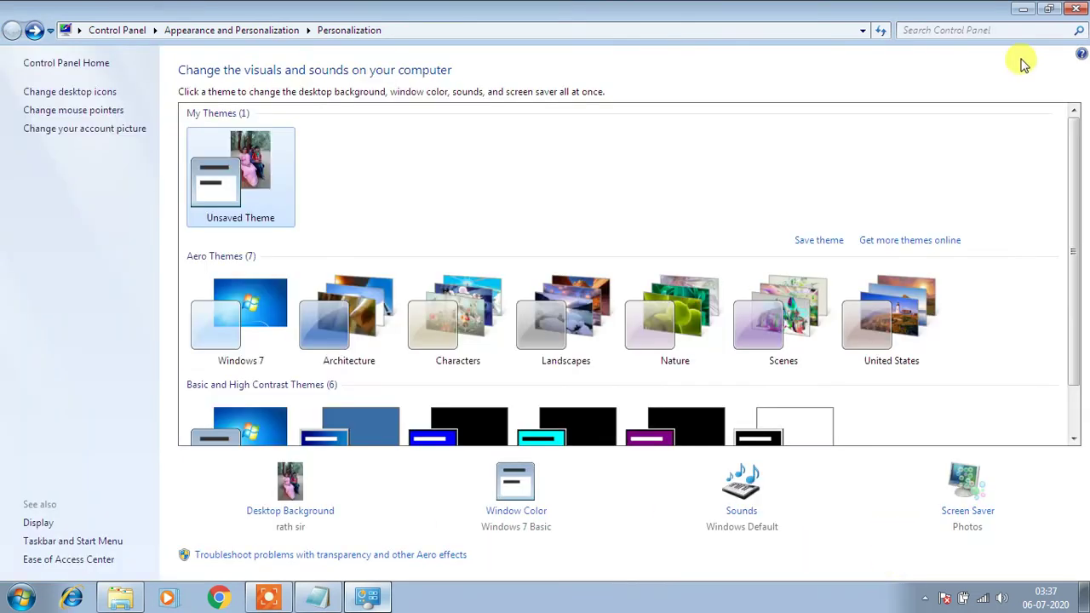
pyautogui.click(1021, 9)
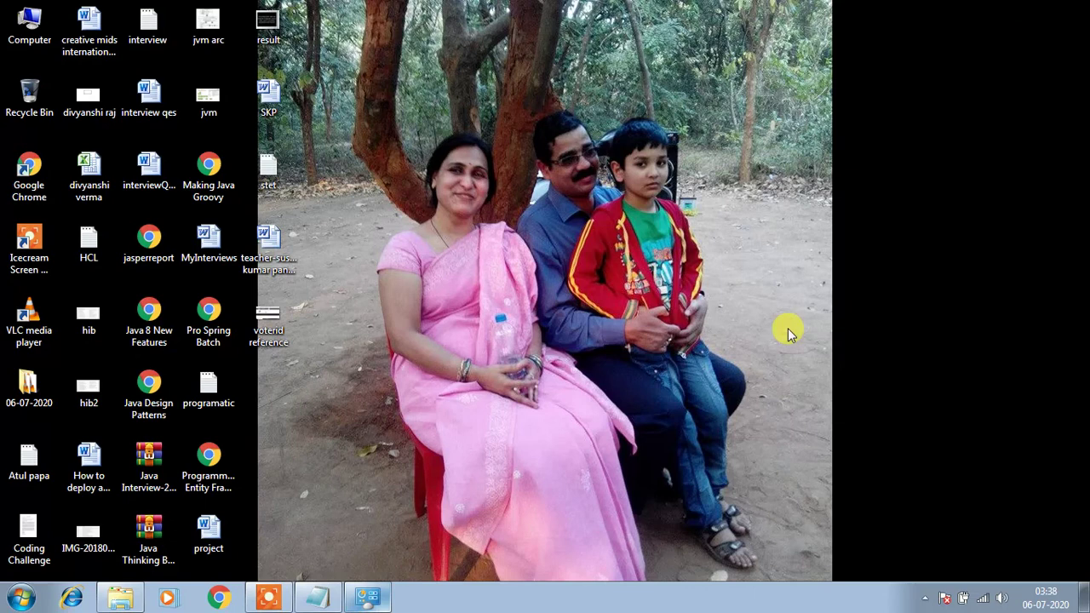
# - Set the family photo's picture position to Tile, save it, view the desktop, and close Personalization
pyautogui.click(369, 598)
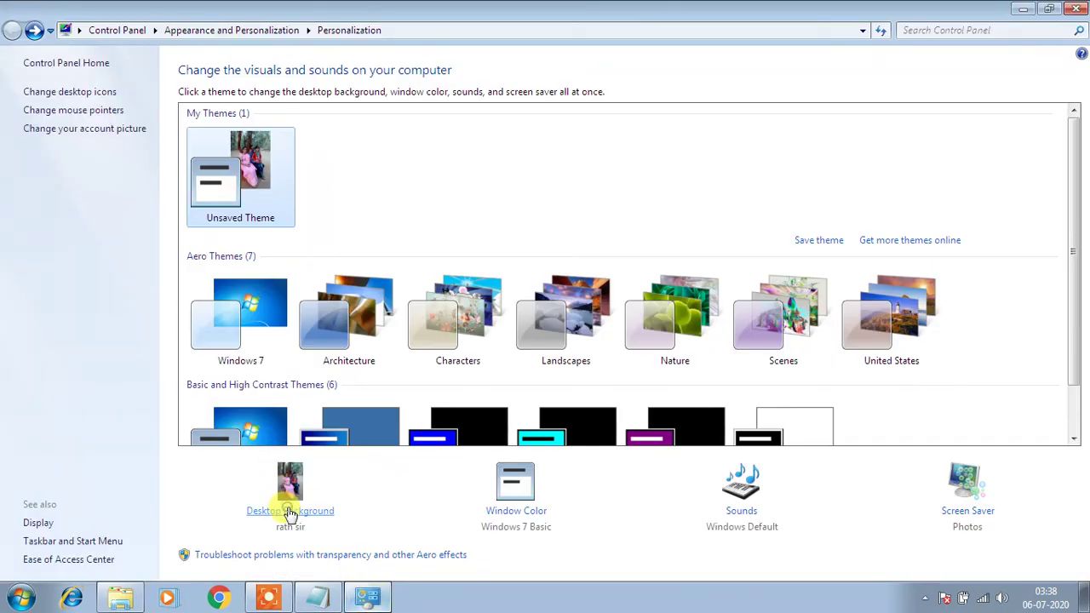
pyautogui.click(288, 508)
pyautogui.click(202, 498)
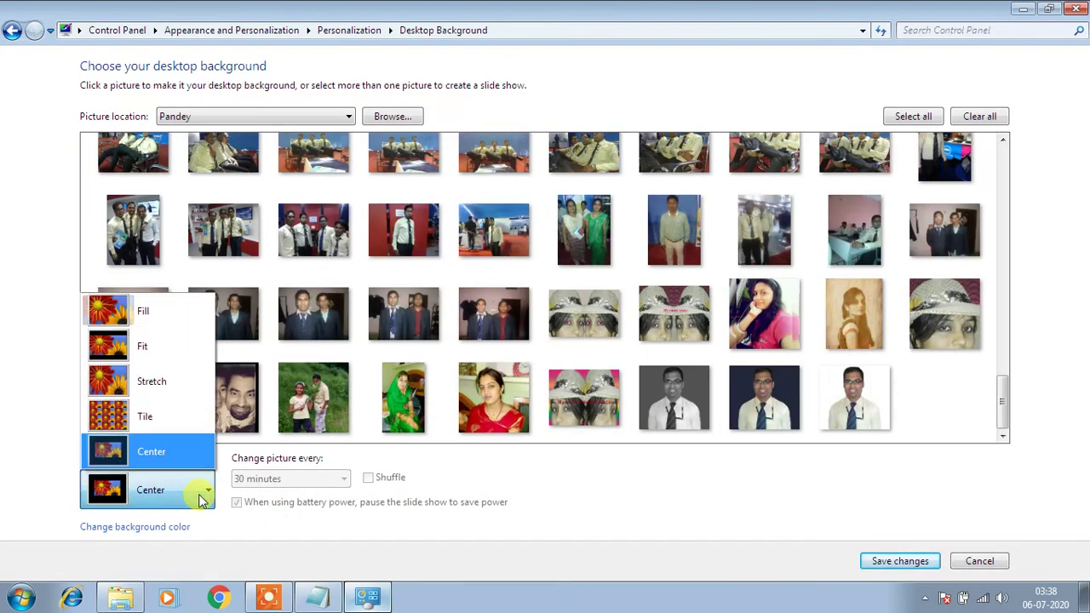
pyautogui.click(171, 417)
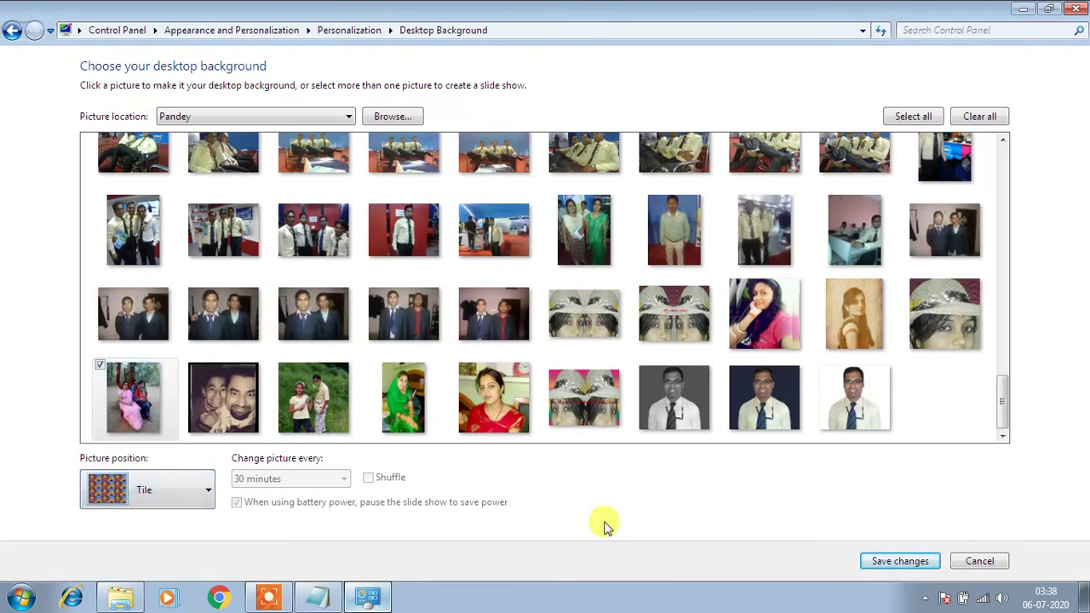
pyautogui.click(892, 562)
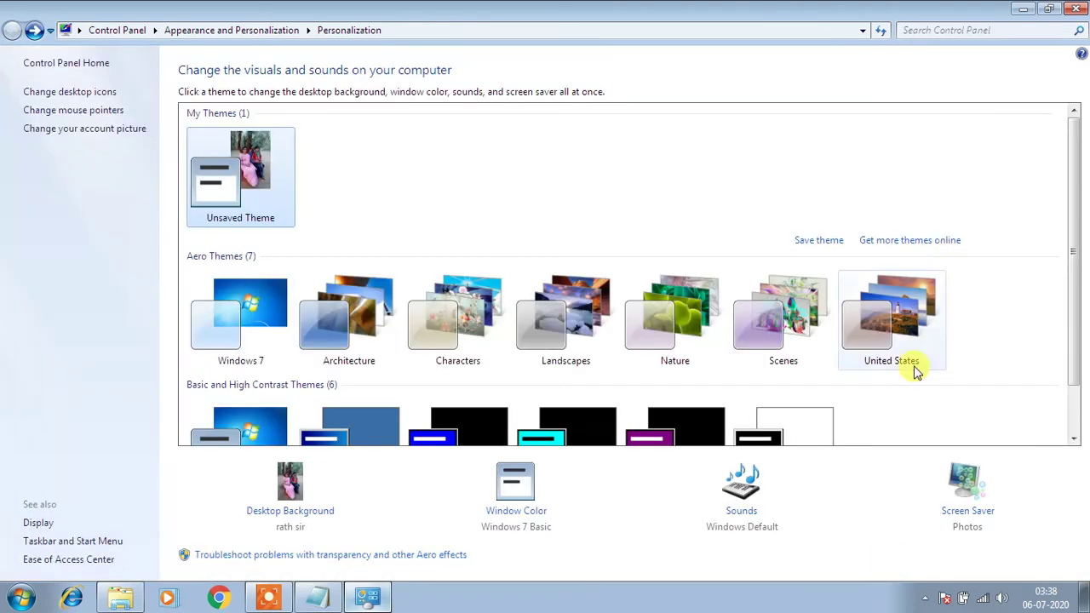
pyautogui.click(1022, 9)
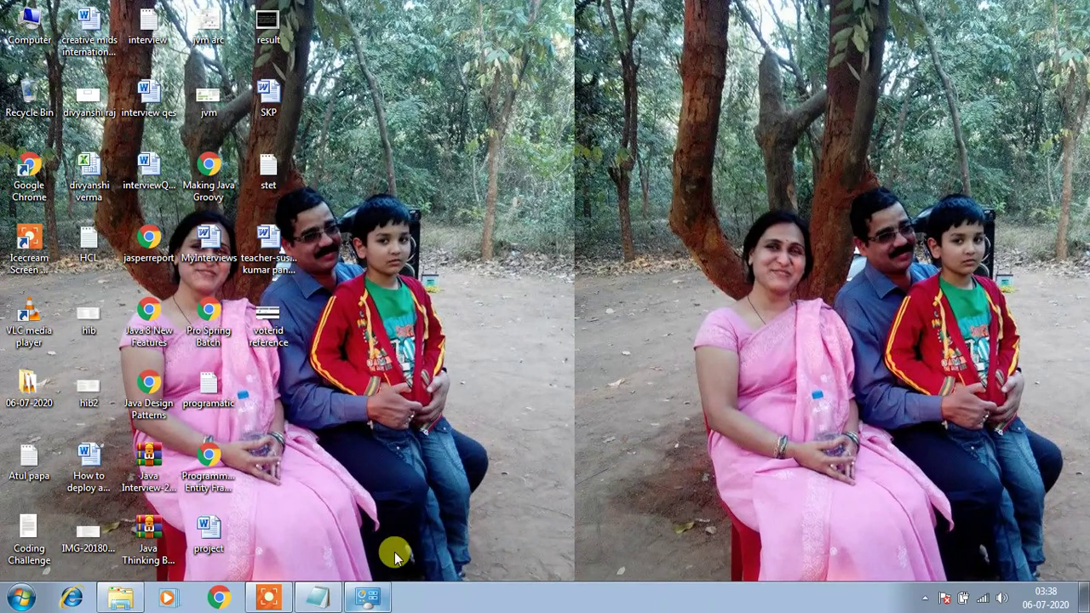
pyautogui.click(367, 603)
pyautogui.click(1078, 7)
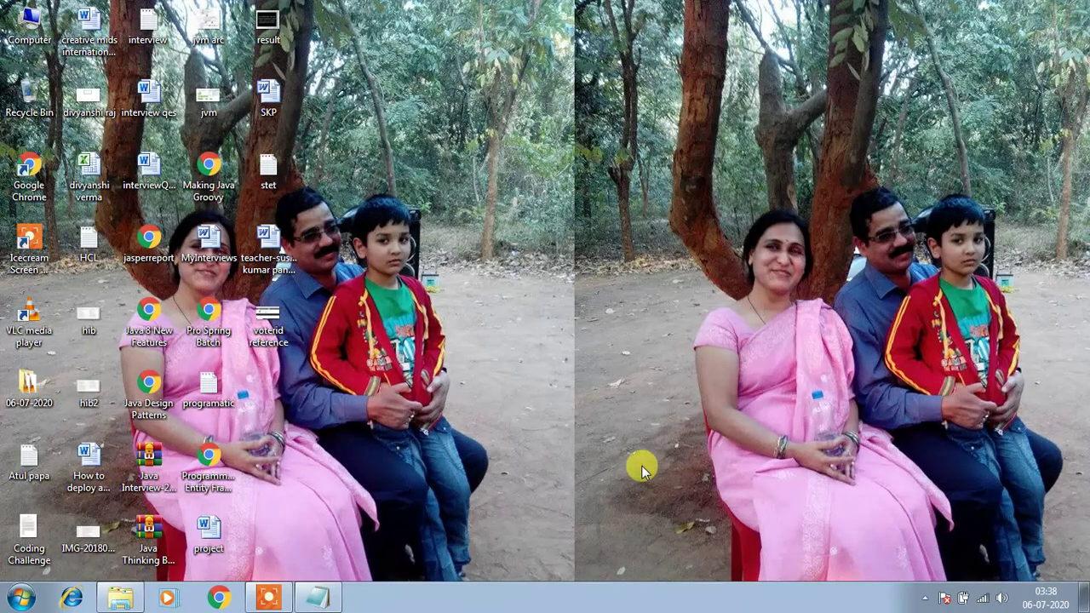
pyautogui.click(268, 597)
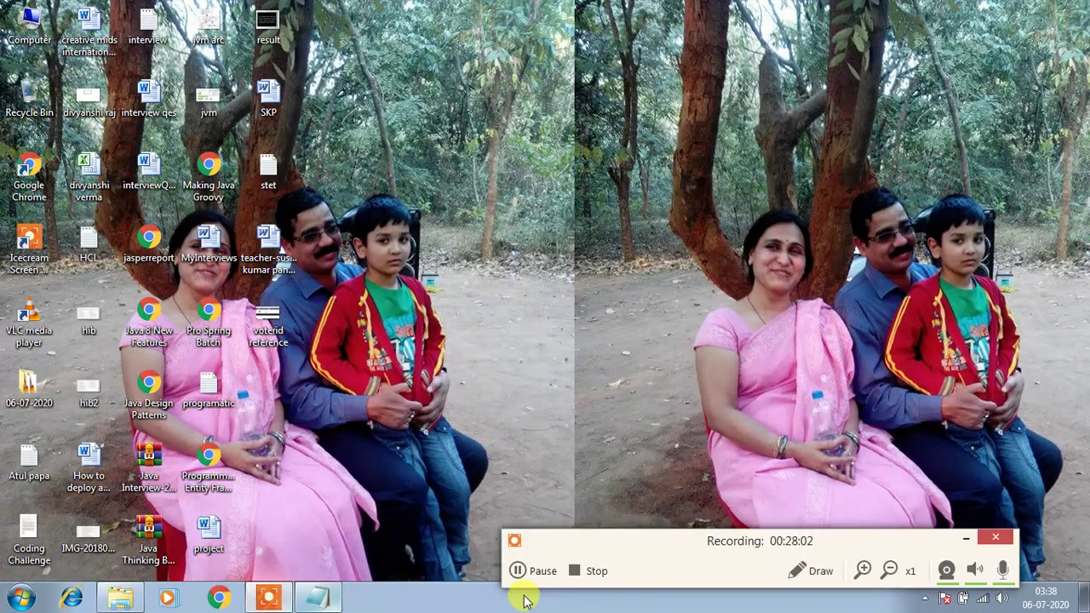